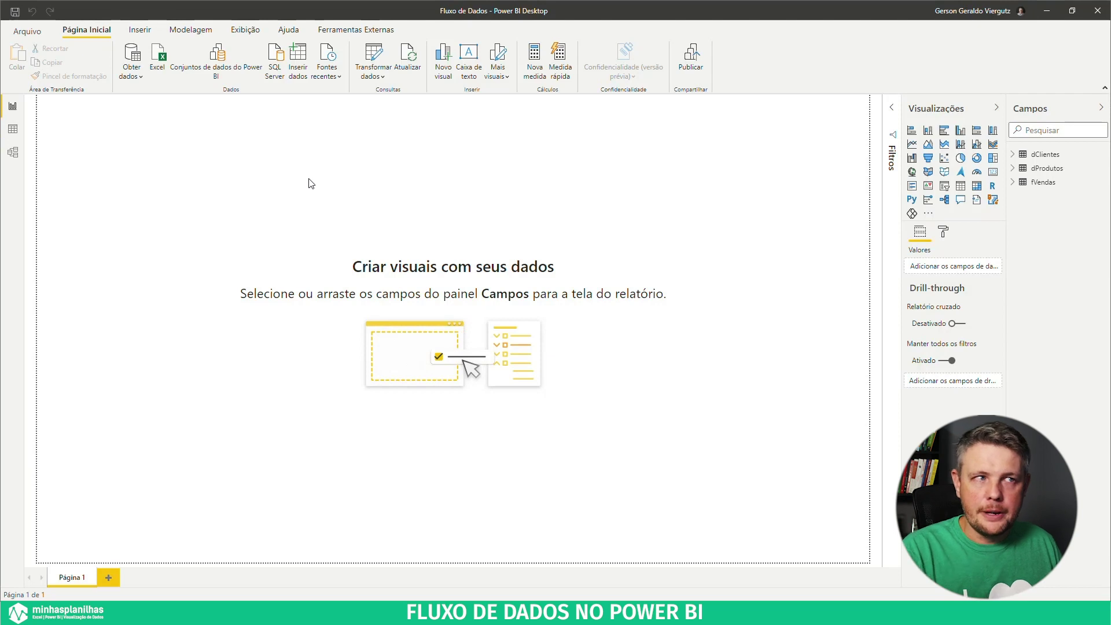
Open the Power Query editor and examine the data source settings of the current file.
left_click(374, 63)
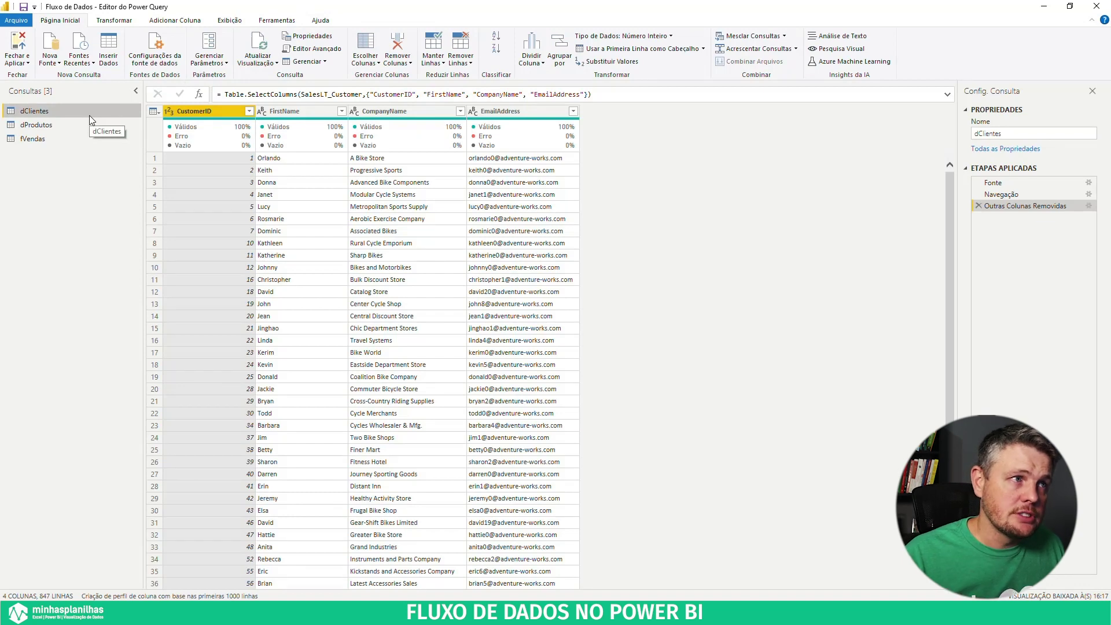
left_click(156, 60)
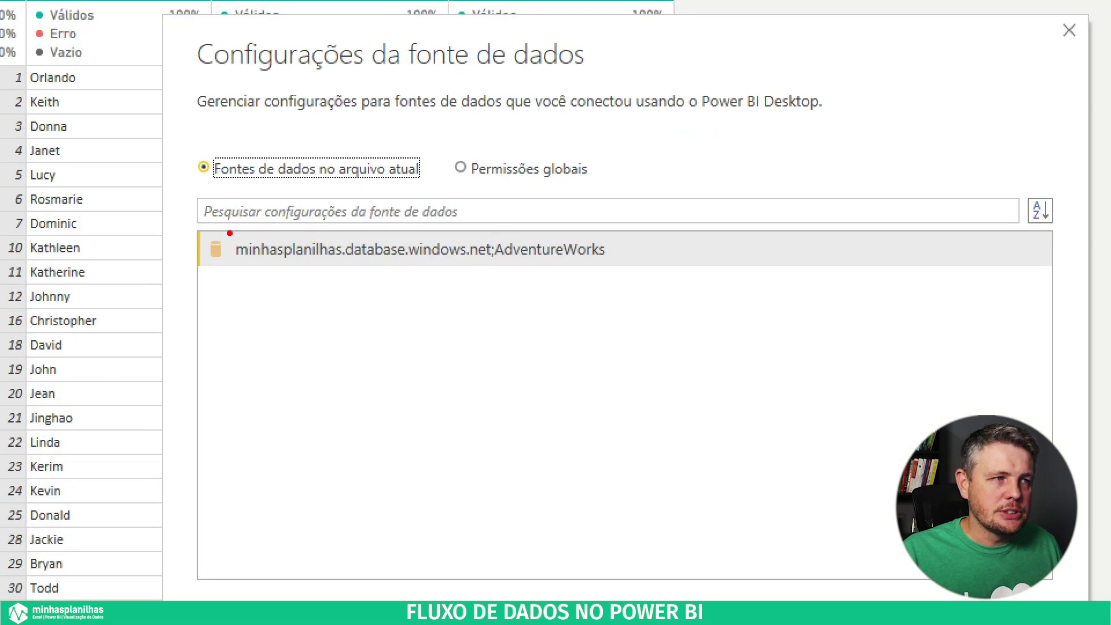
mouse_move(195, 225)
left_mouse_down()
mouse_move(636, 273)
mouse_move(620, 269)
left_mouse_up()
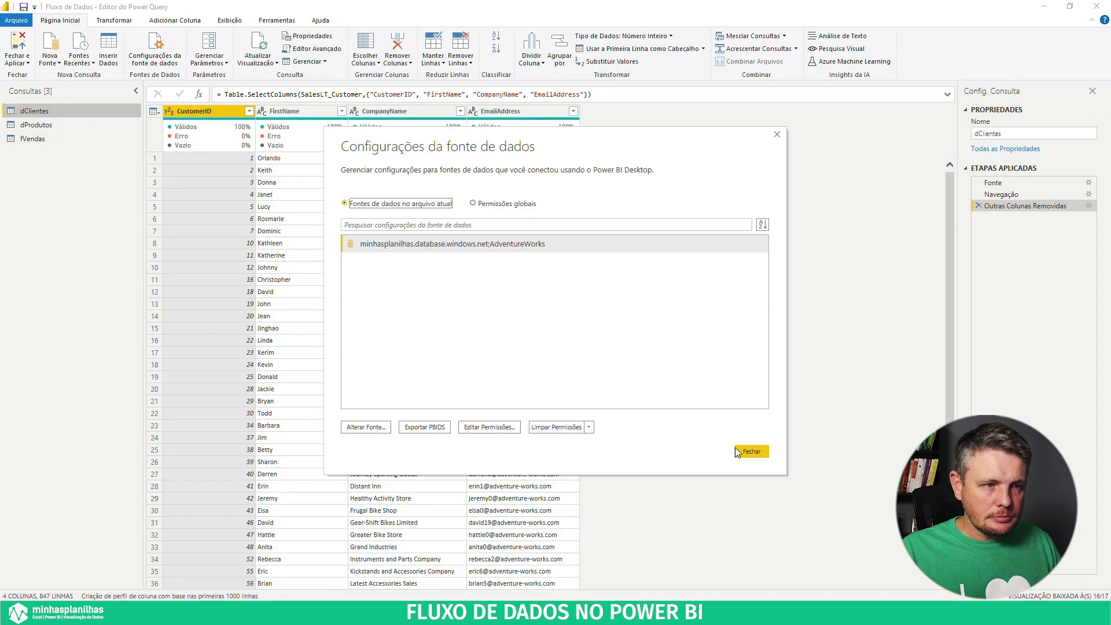
left_click(755, 451)
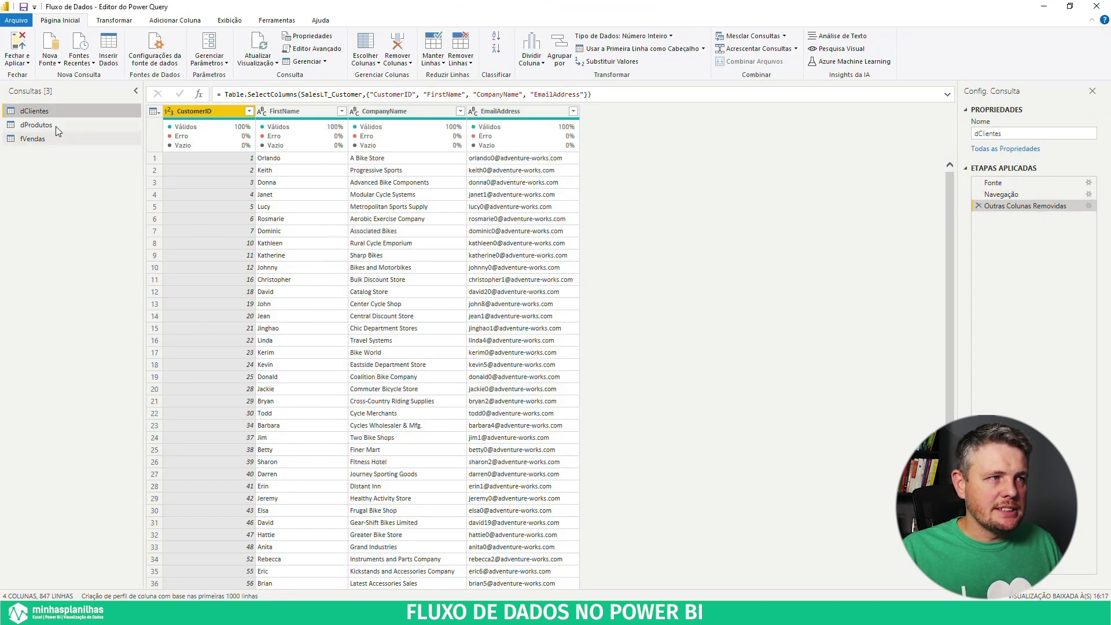
Look through the tables of the dProdutos, fVendas and dClientes queries.
left_click(54, 125)
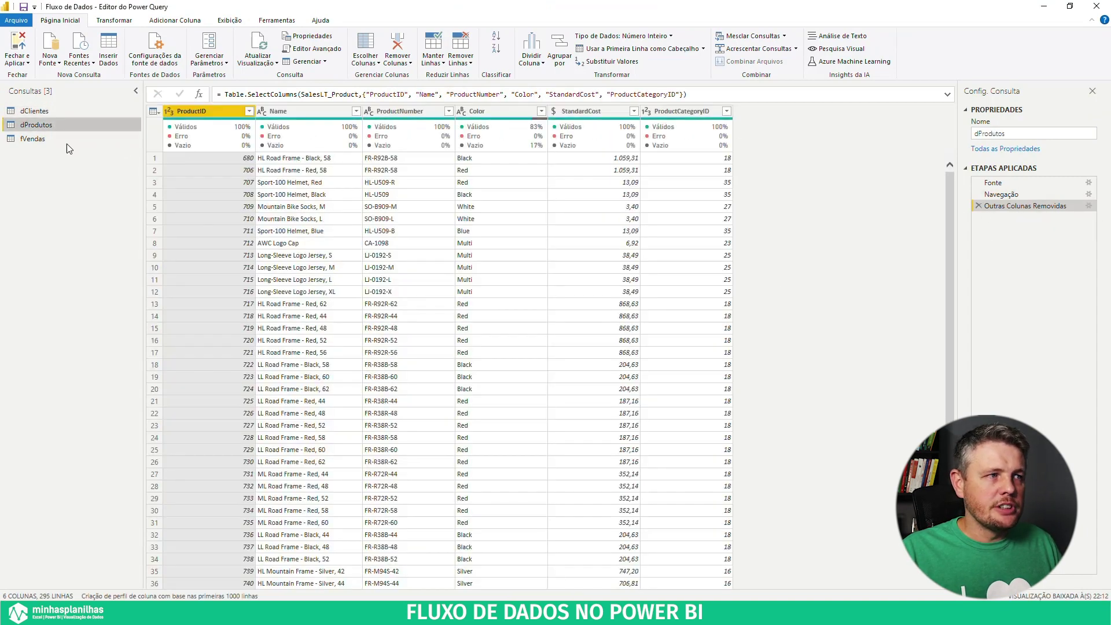
left_click(32, 139)
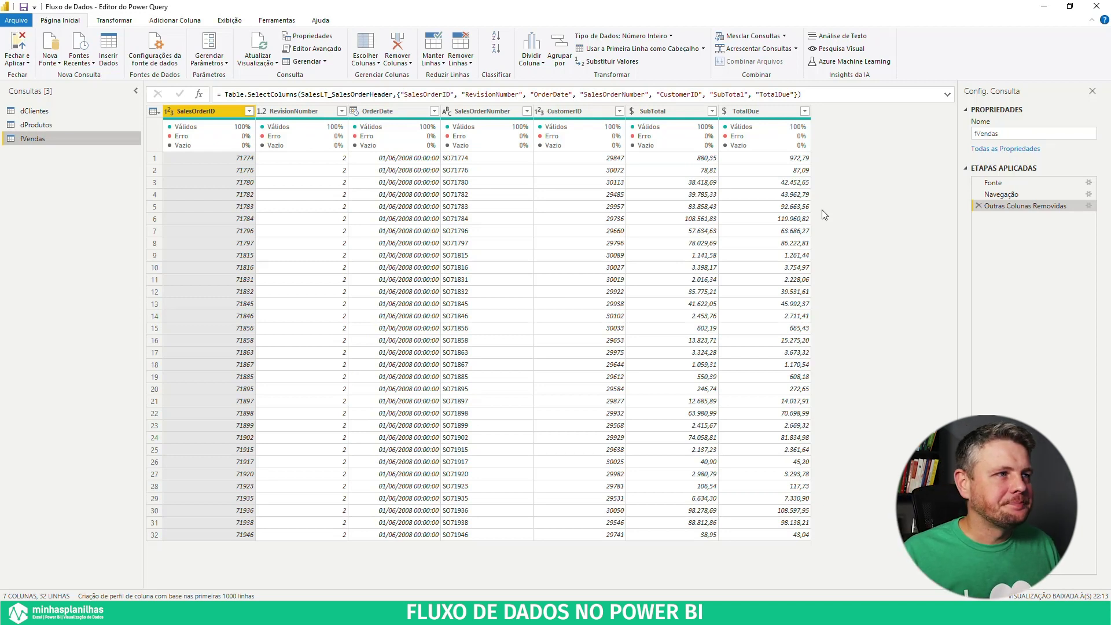
left_click(42, 111)
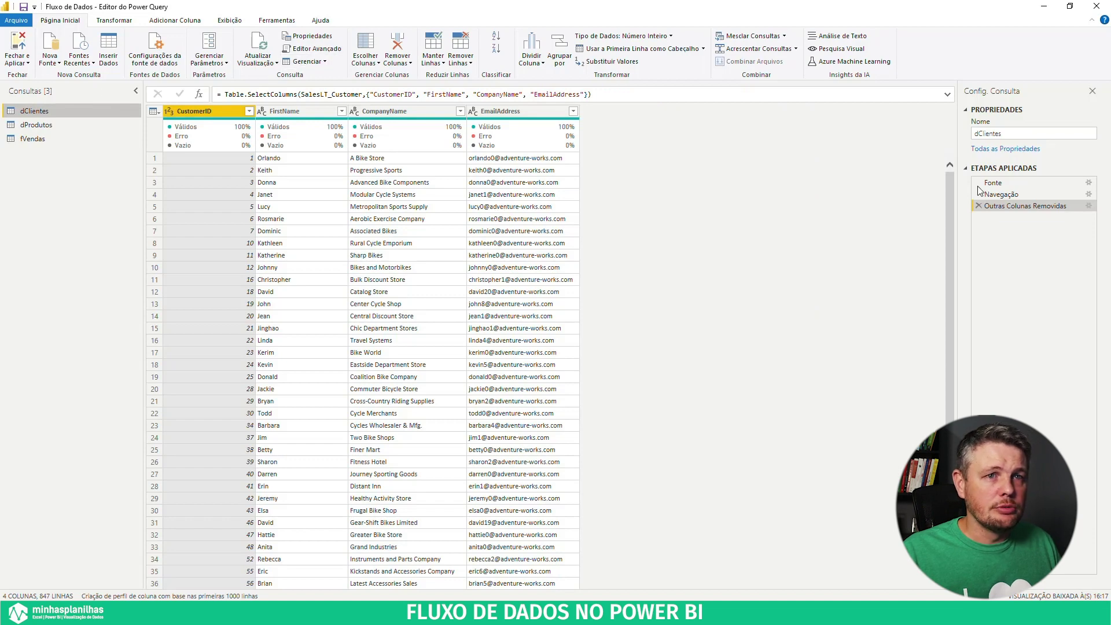
Inspect the server and database in the dClientes query's source step, cancel without changes and return to its last applied step.
left_click(1009, 182)
left_click(1089, 183)
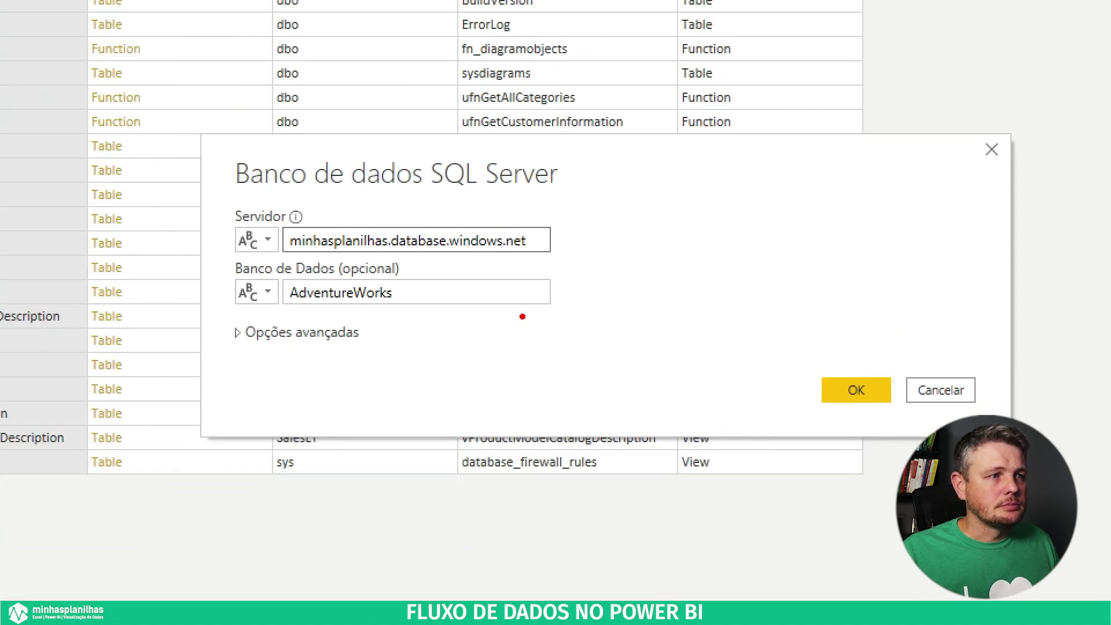
left_click_drag(210, 194, 579, 327)
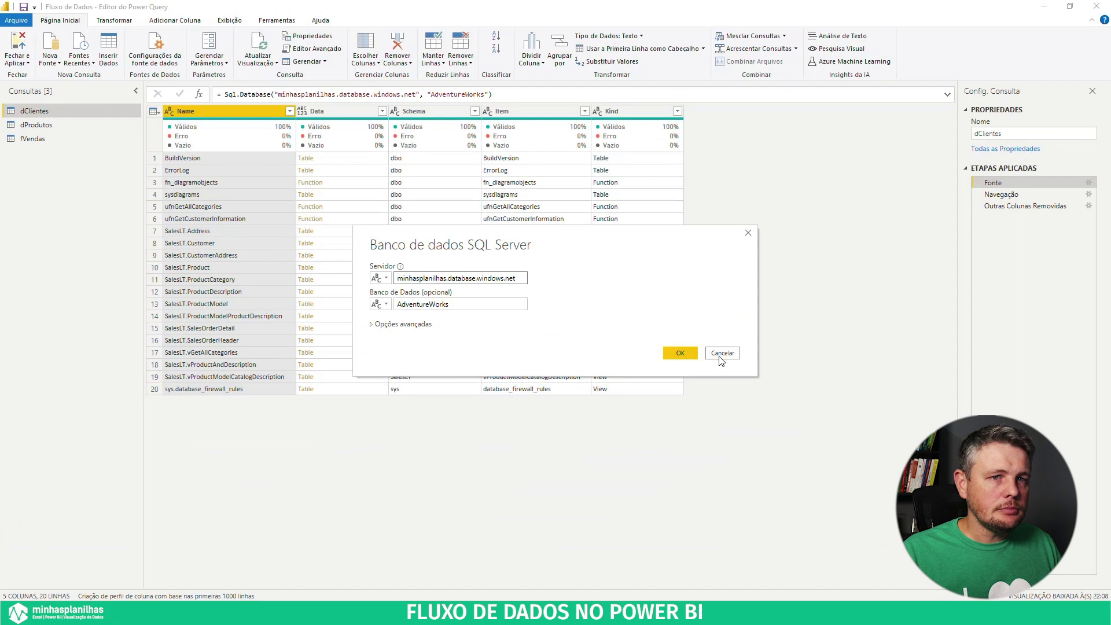
left_click(940, 390)
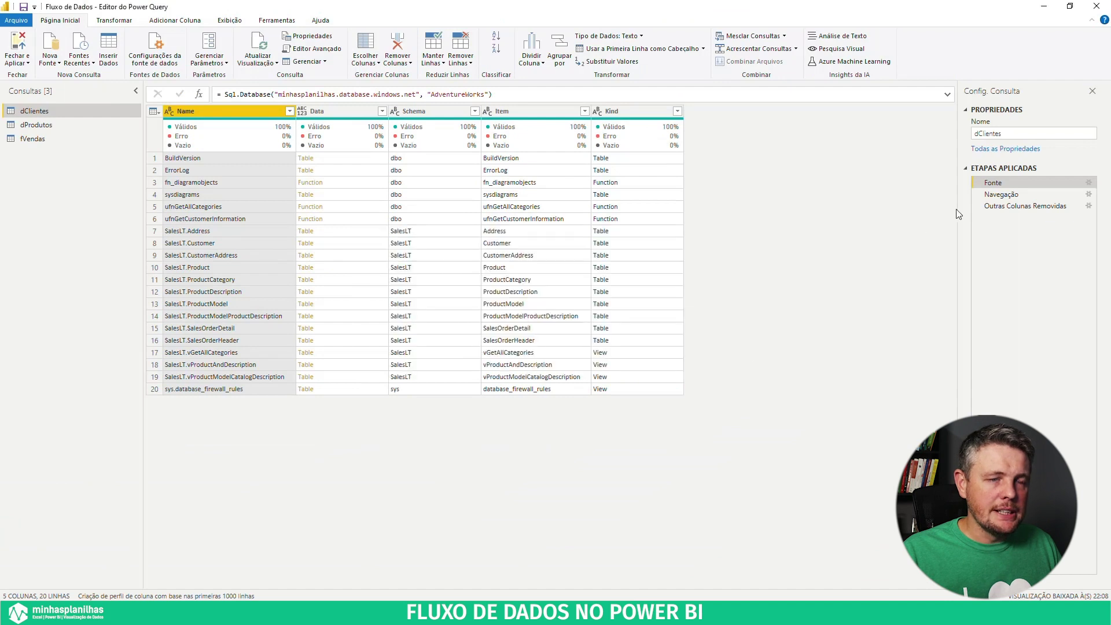
left_click(1016, 207)
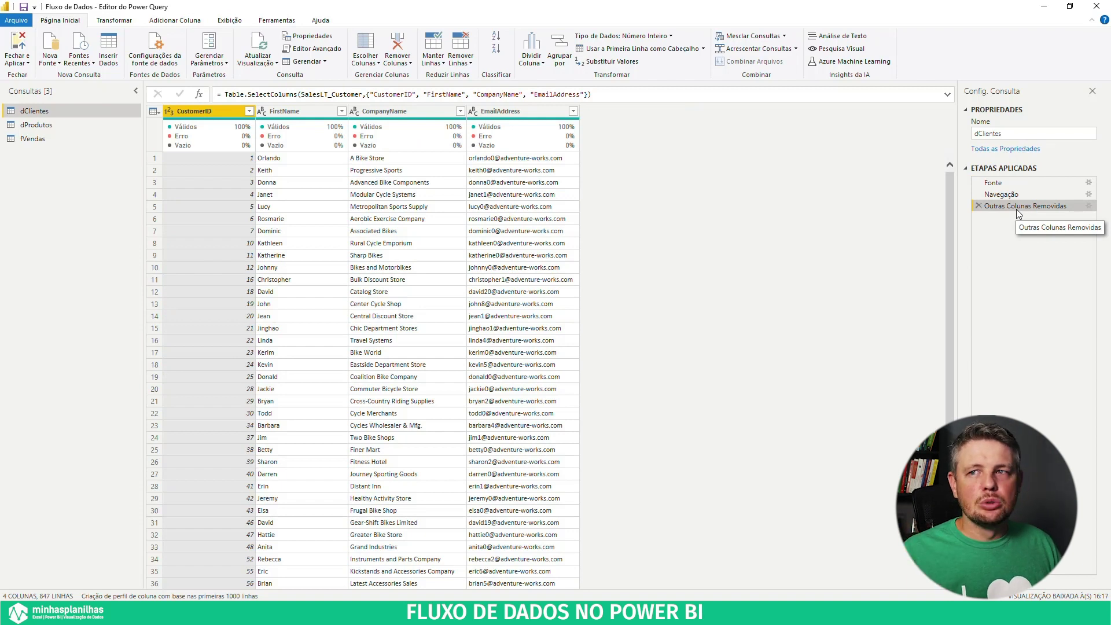
Switch to the Power BI service in the browser, check the creation options in Meu workspace and open the Fluxo de Dados workspace.
key("alt+Tab")
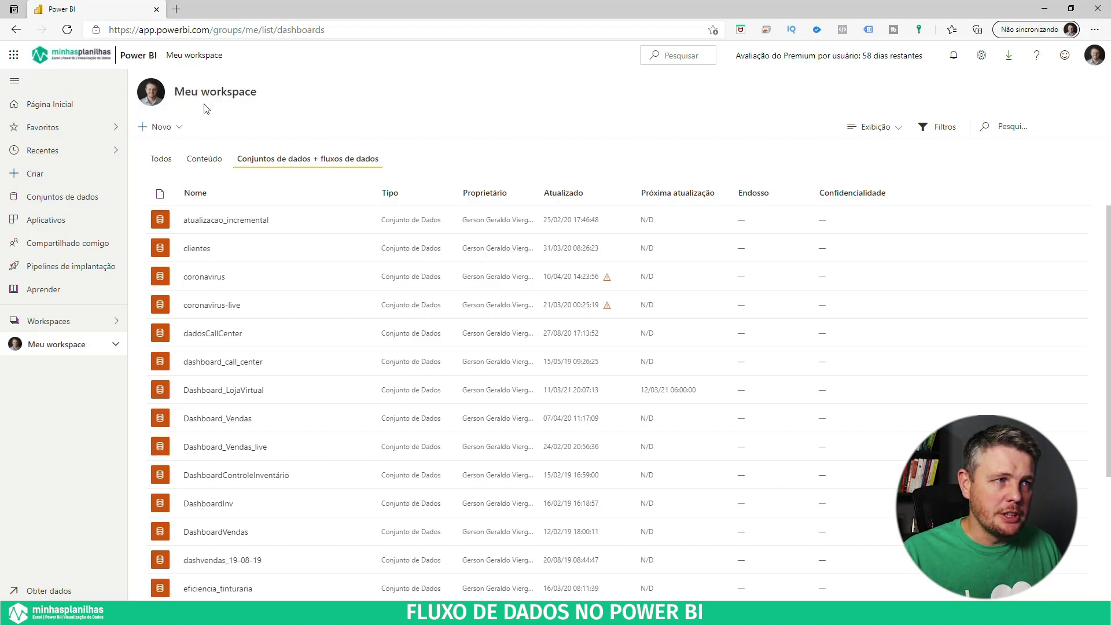
left_click(176, 127)
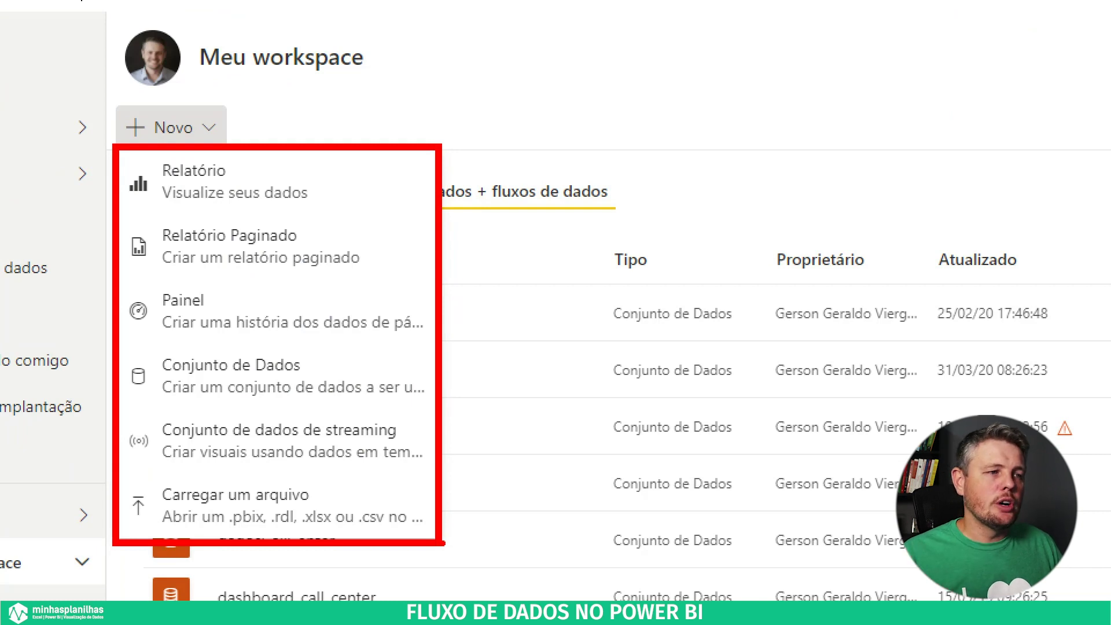
left_click(66, 324)
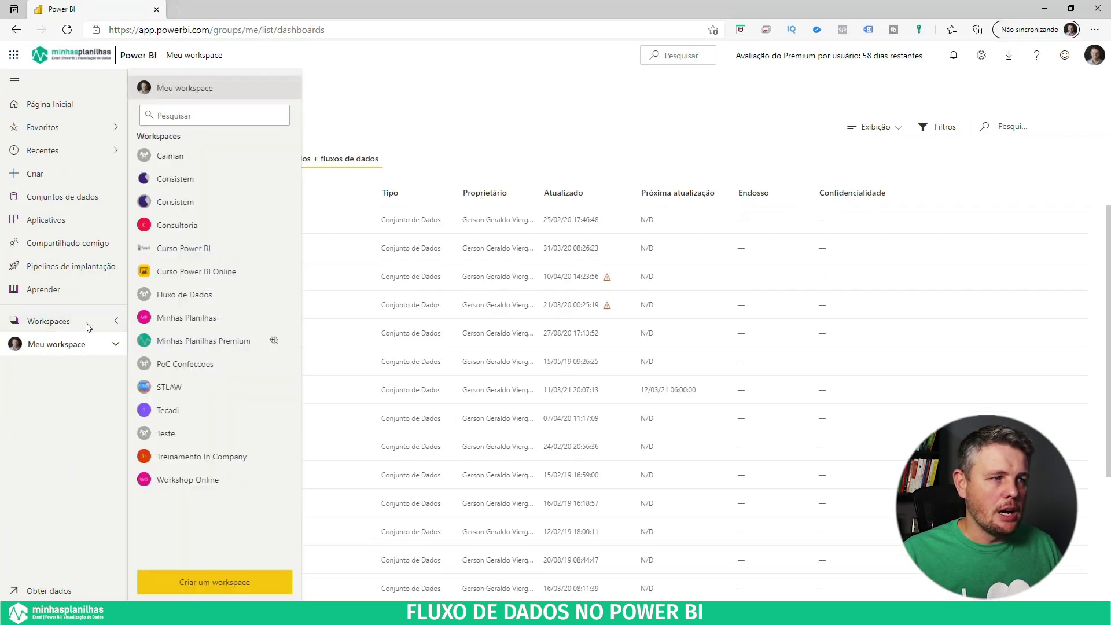
left_click(184, 294)
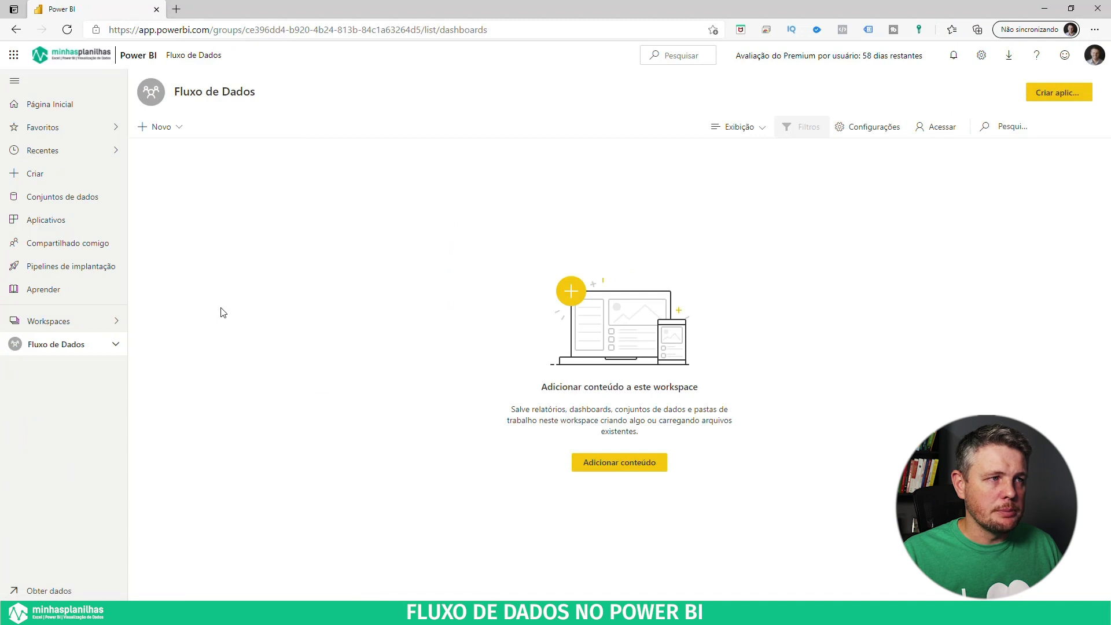
Start a new dataflow in the Fluxo de Dados workspace, declining recovery from the cache.
left_click(162, 127)
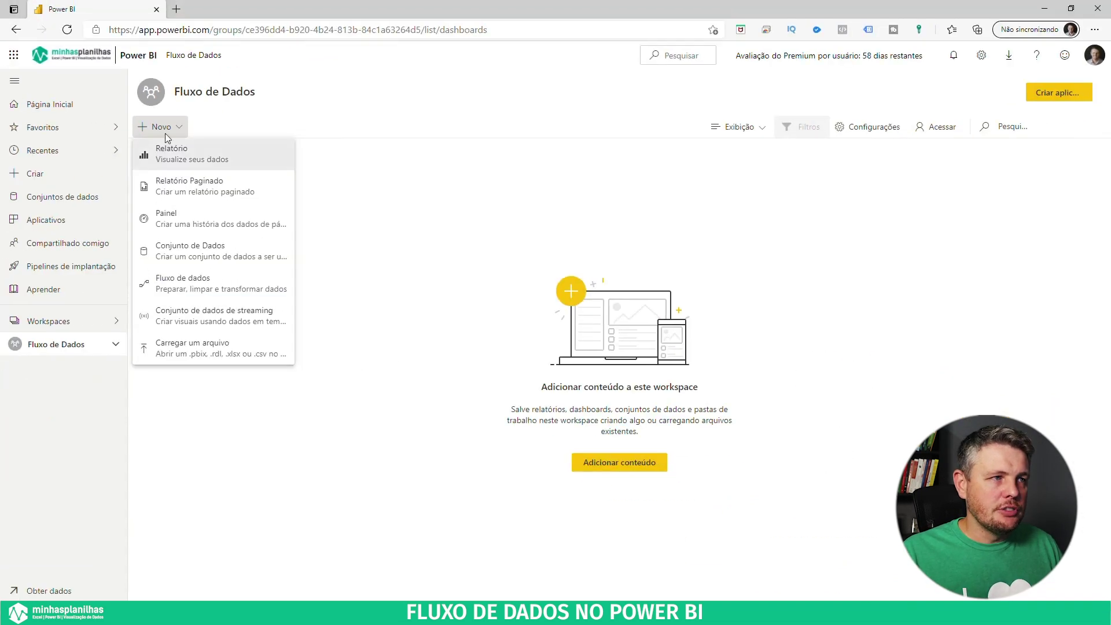
left_click(170, 292)
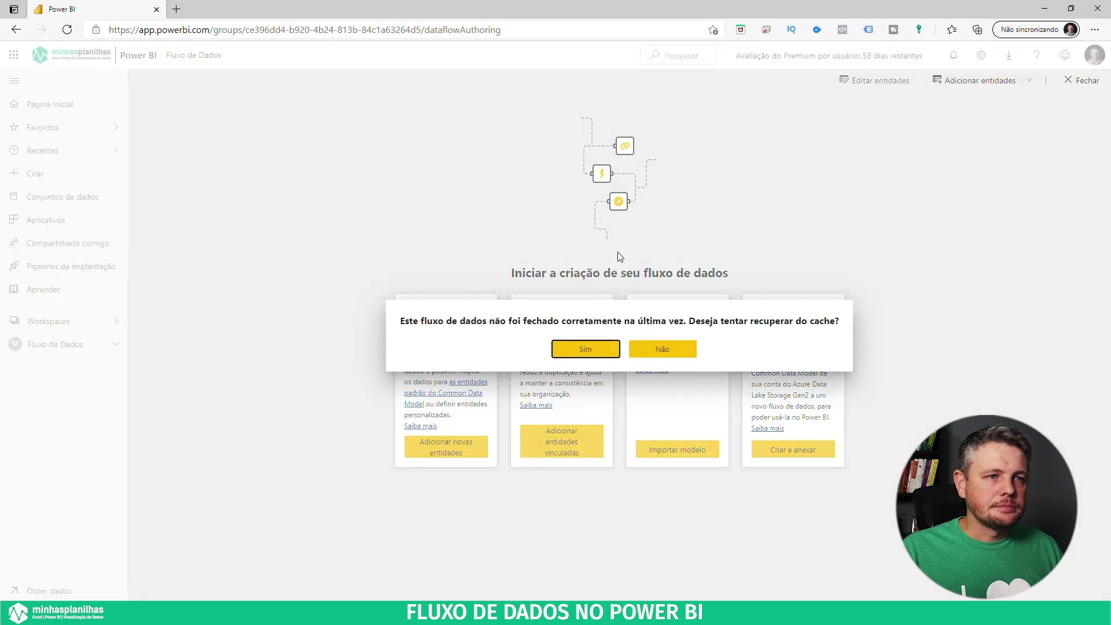
left_click(653, 349)
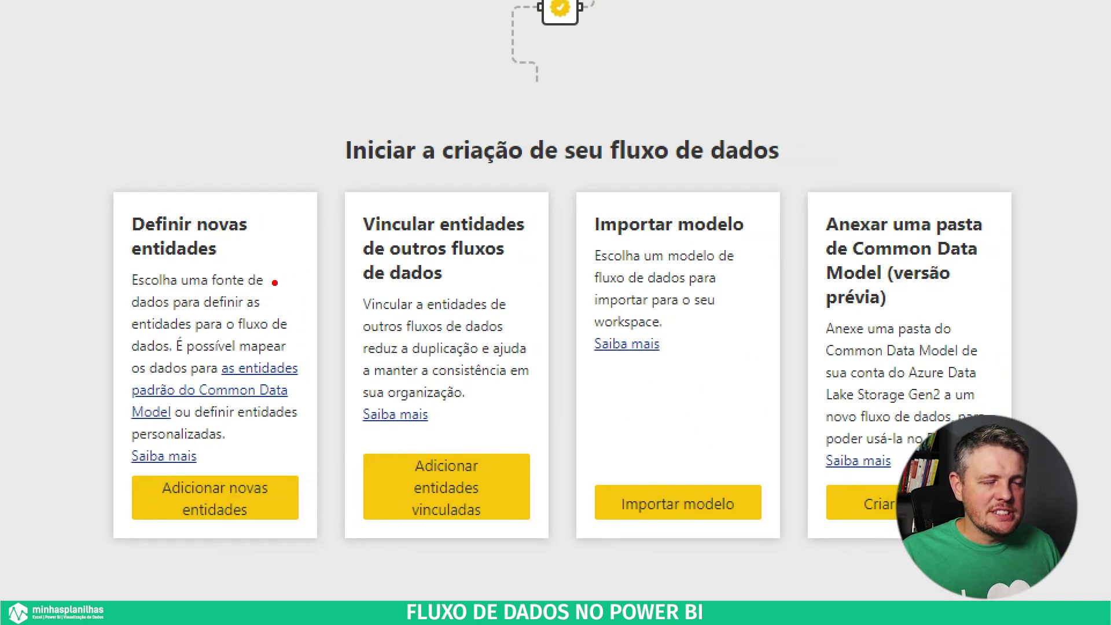
left_click_drag(121, 474, 309, 528)
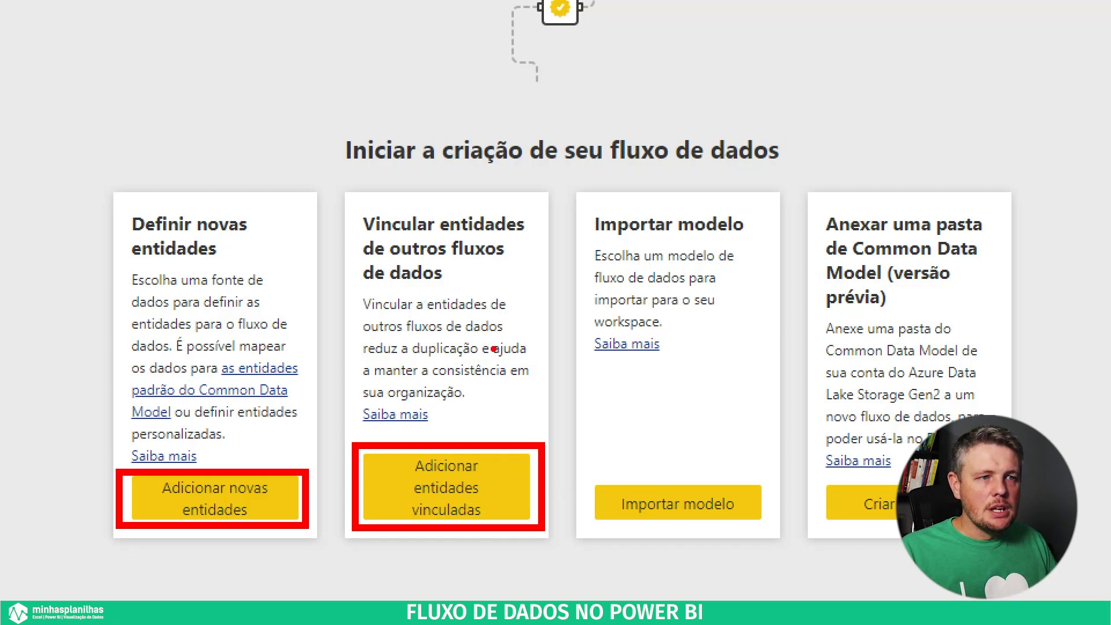
mouse_move(590, 471)
left_mouse_down()
mouse_move(748, 525)
mouse_move(797, 525)
mouse_move(786, 526)
left_mouse_up()
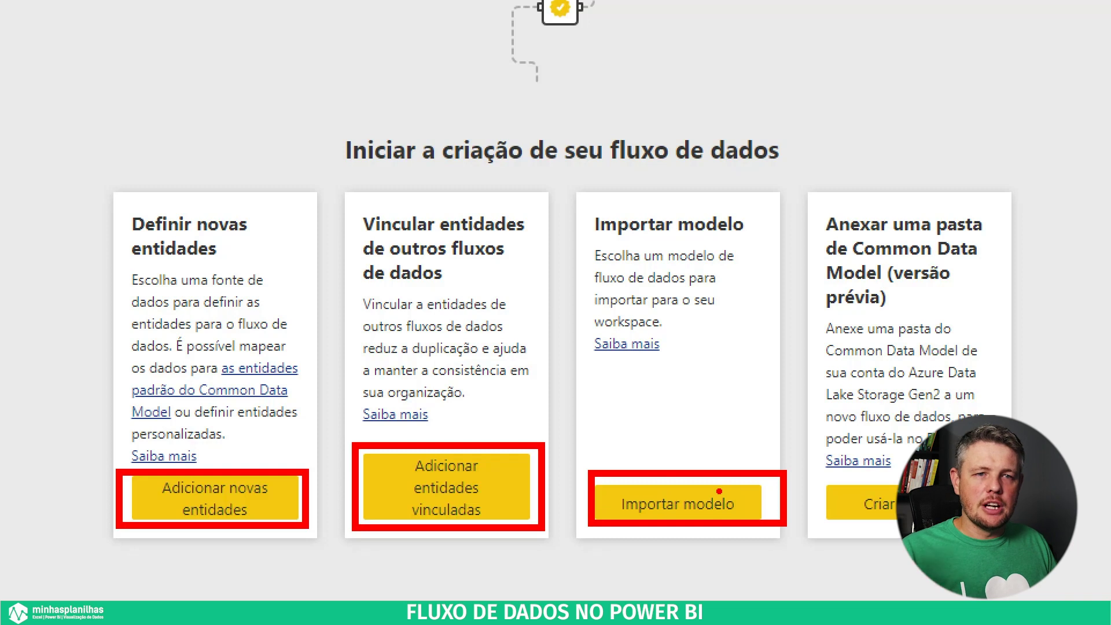
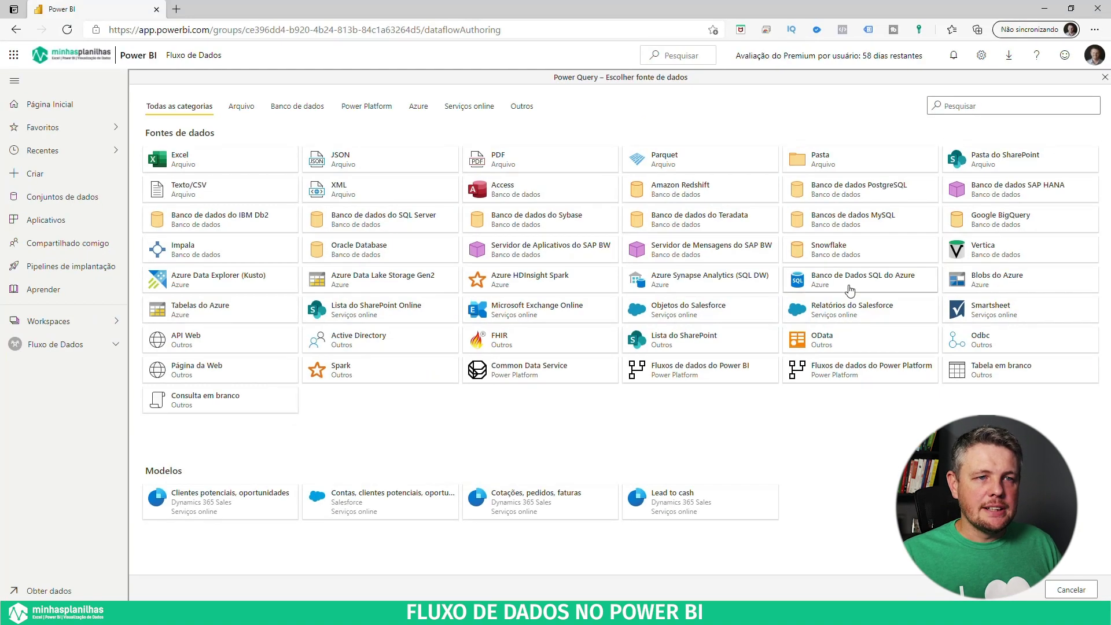
Choose Azure SQL Database as the source for new entities and set the server to minhasplanilhas.database.windows.net.
left_click(752, 186)
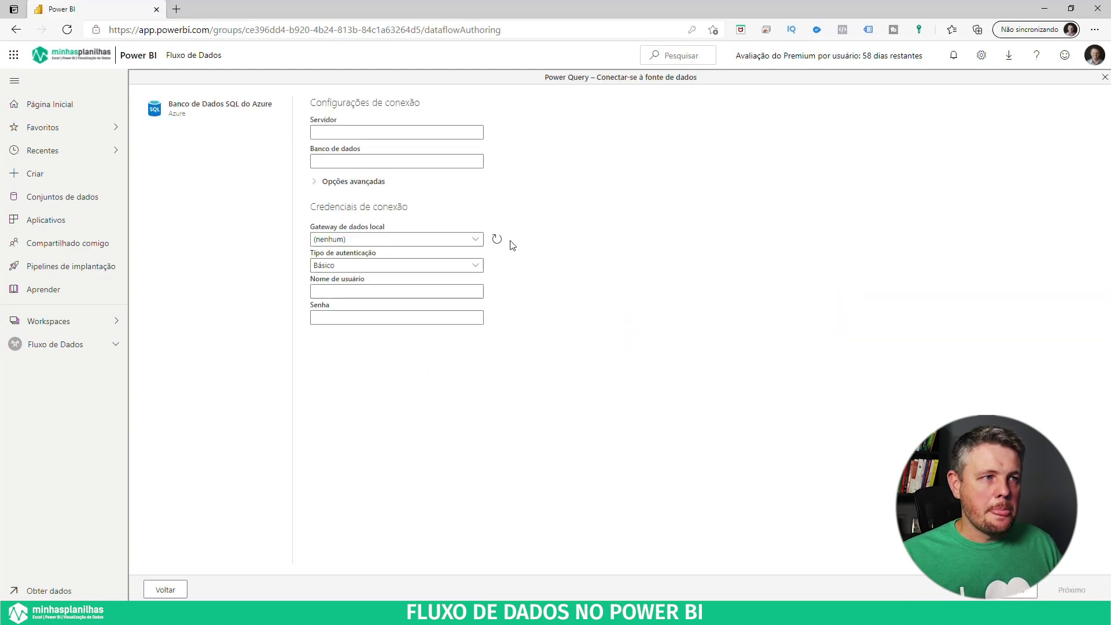
left_click(366, 132)
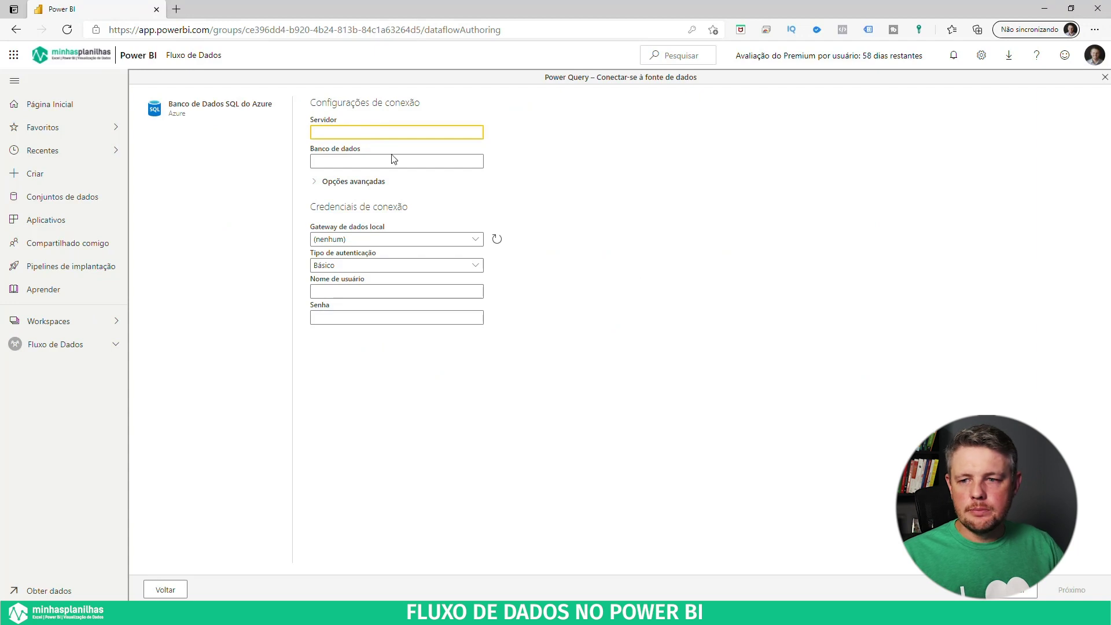
key("alt+Tab")
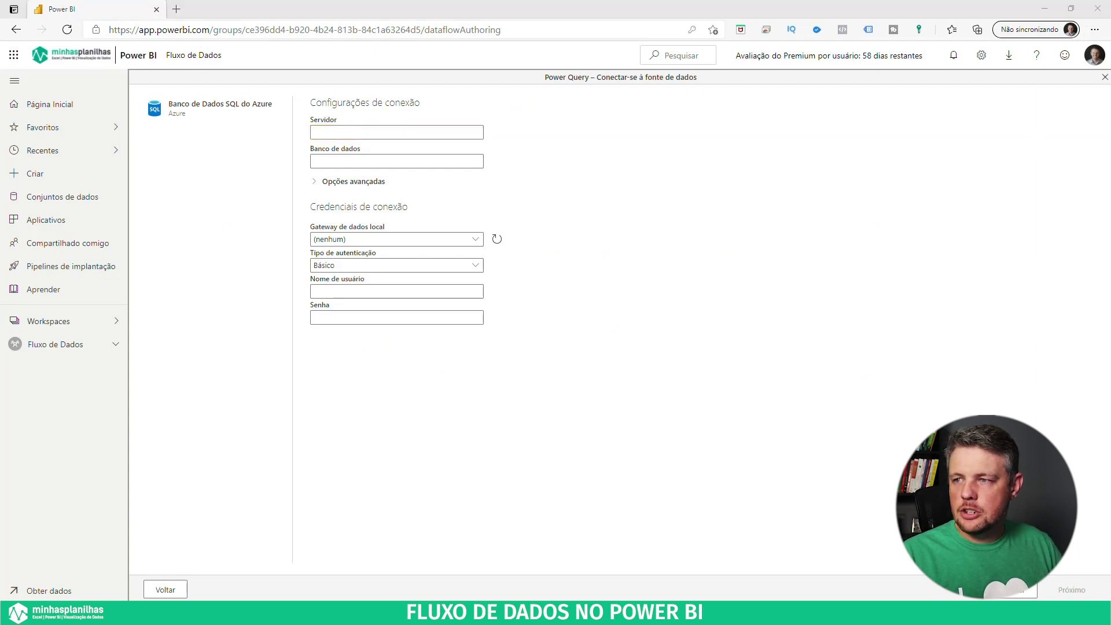
left_click(373, 131)
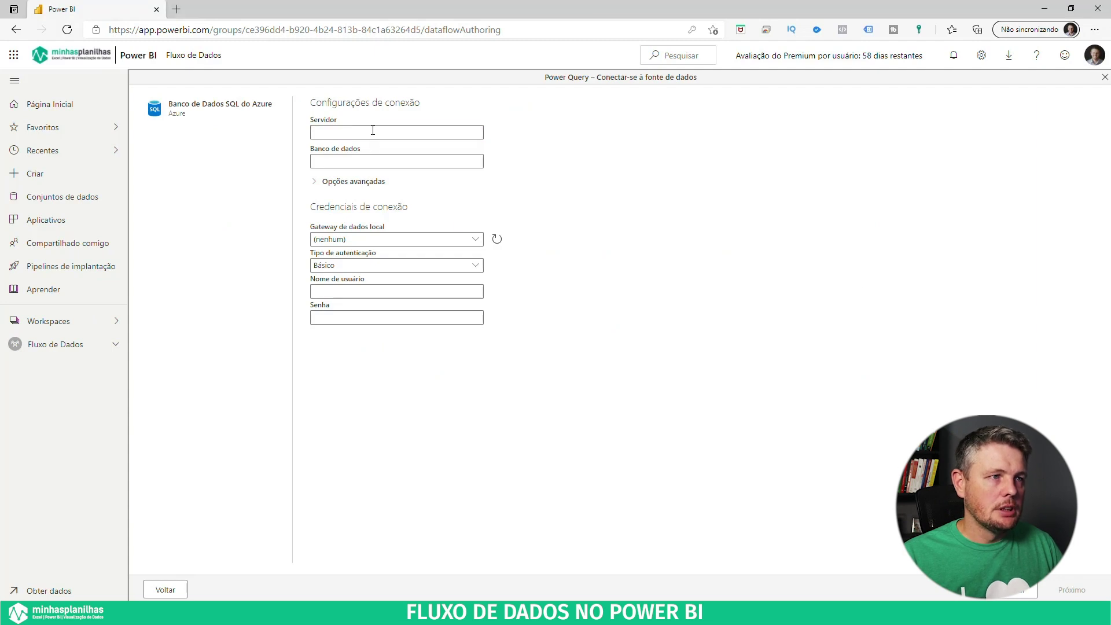
type("minhasplanilhas.database.windows.net")
key("Tab")
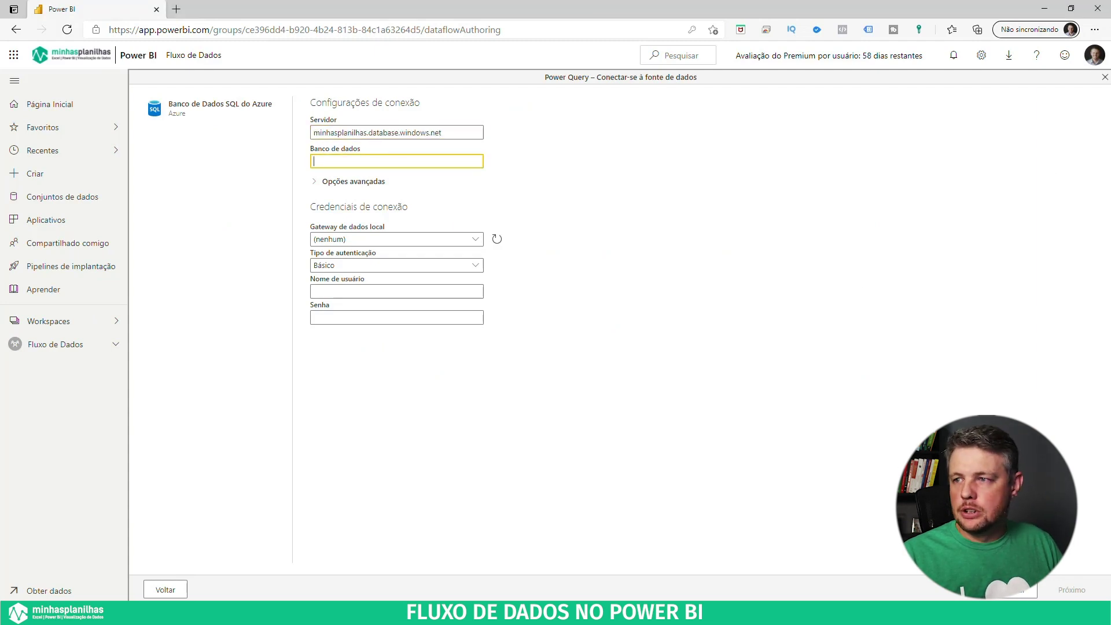
Set the connection's database to AdventureWorks.
key("alt+Tab")
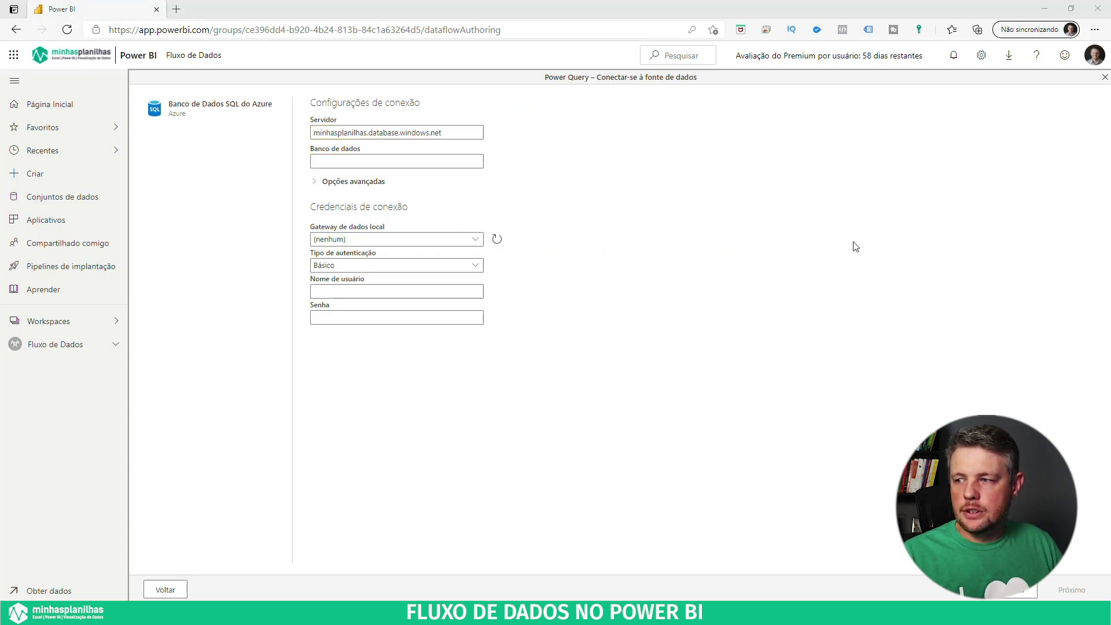
left_click(394, 164)
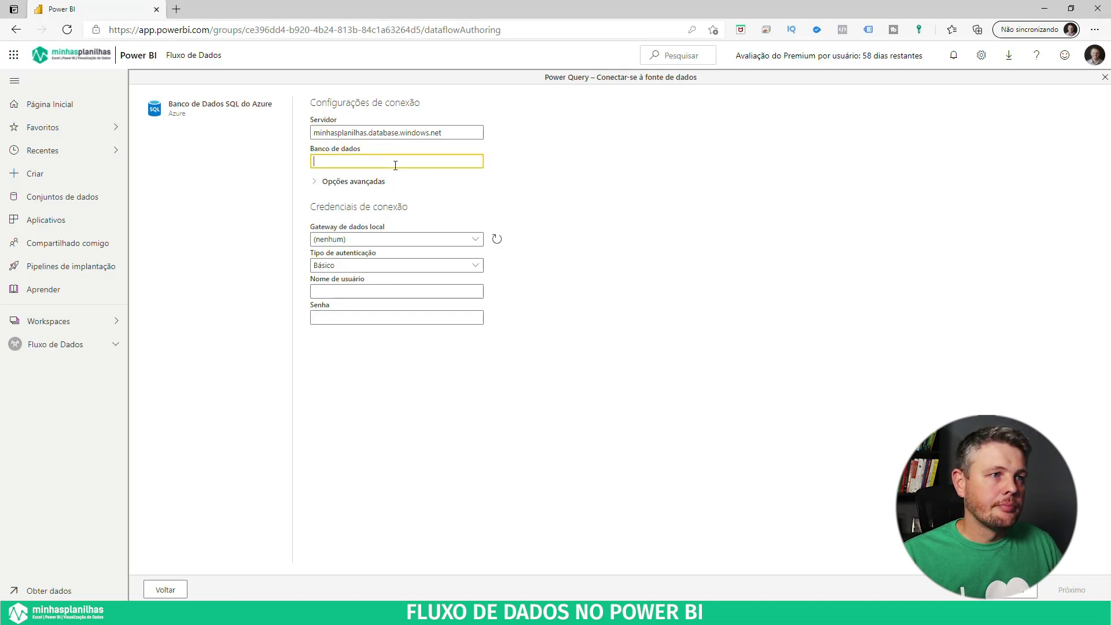
key("ctrl+v")
Review the advanced connection options, including the SQL statement field, and collapse them again.
left_click(316, 189)
left_click(315, 185)
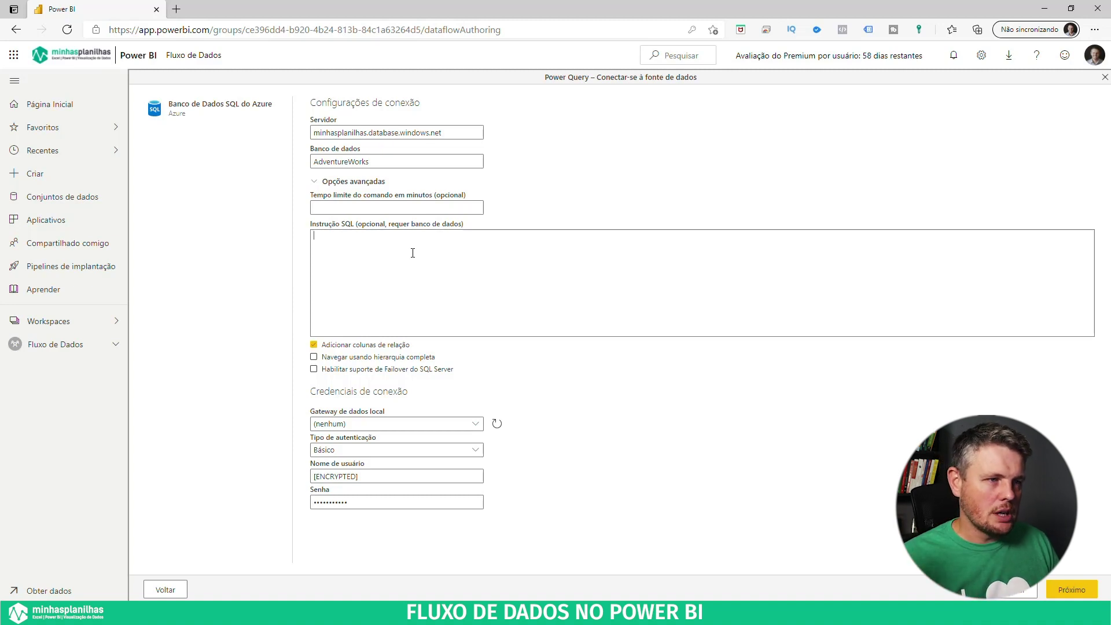
left_click(324, 184)
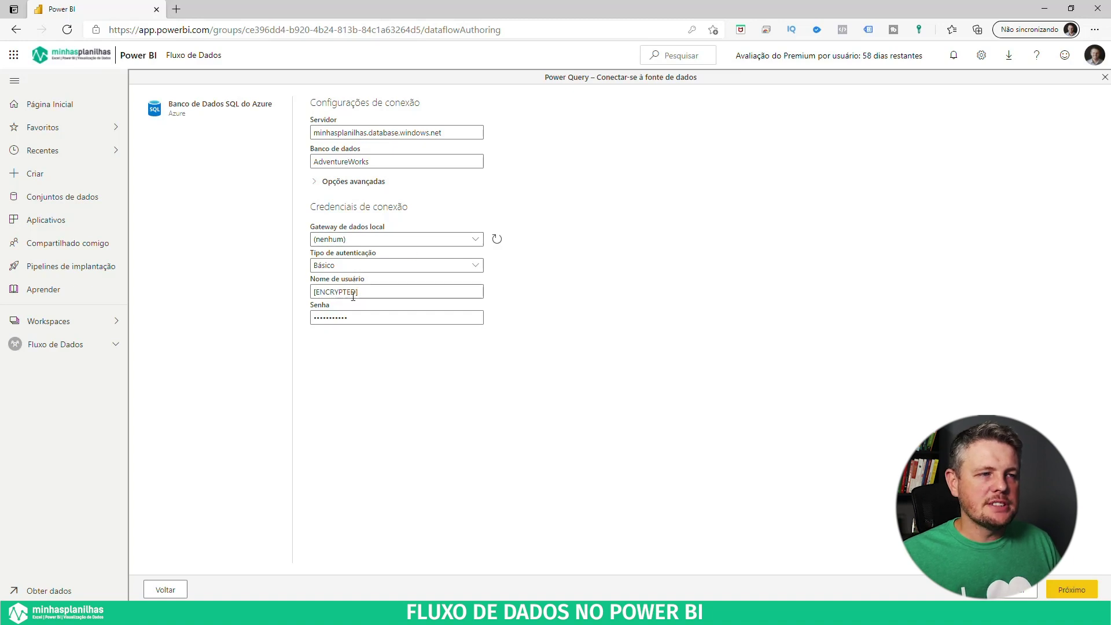
Connect to the database with basic authentication and the filled-in credentials, dismissing the browser's offer to save the password.
left_click(373, 291)
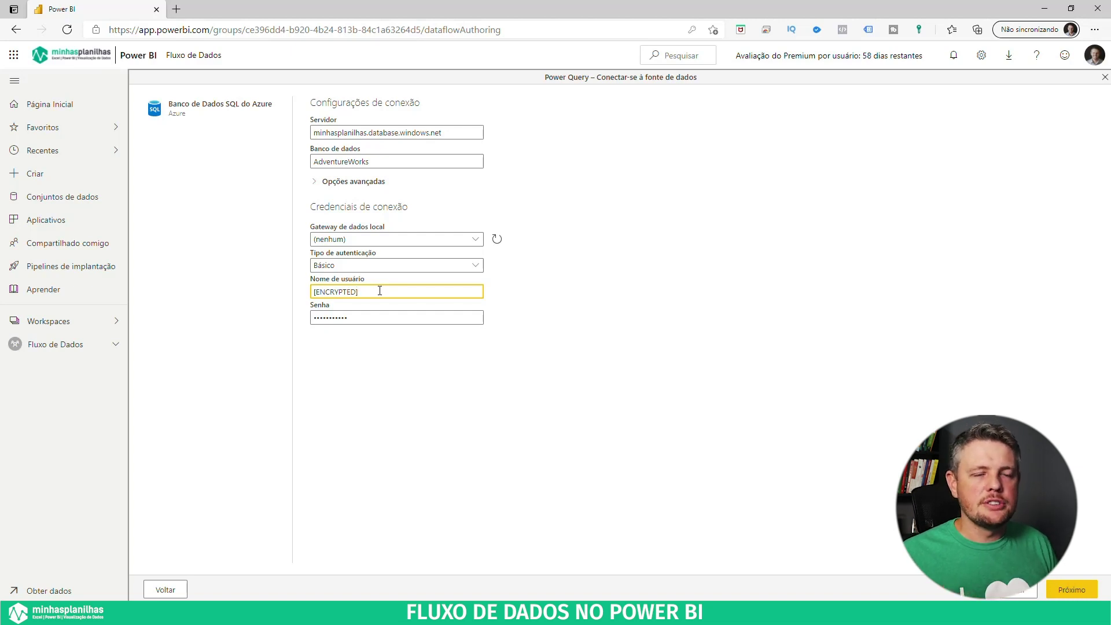
left_click(1081, 590)
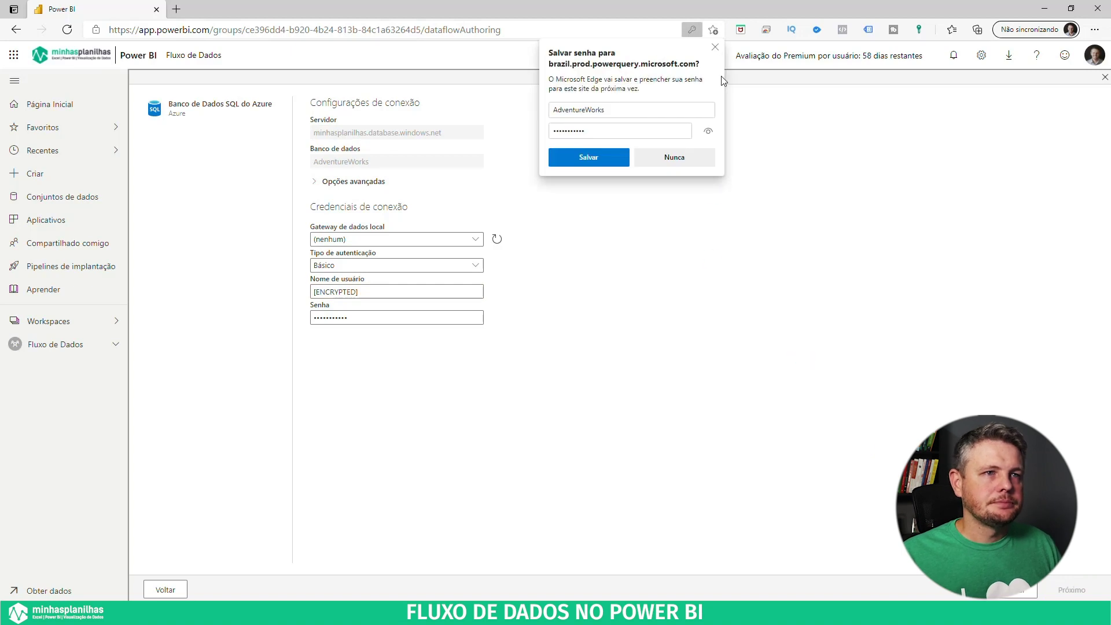
left_click(715, 47)
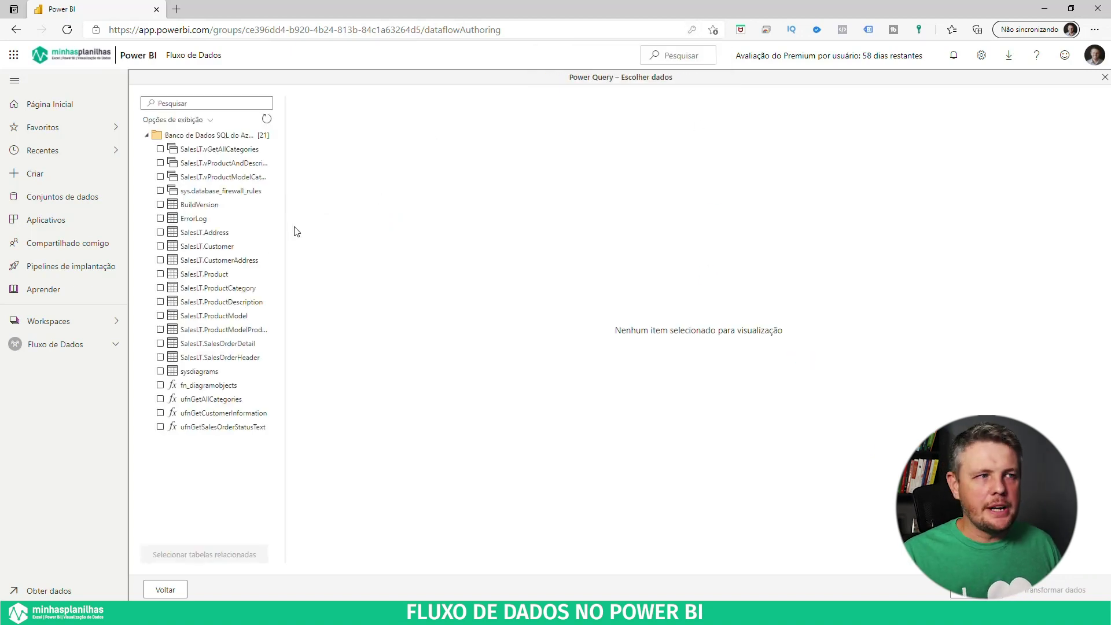
Load the SalesLT.ProductModel table into the query editor for transformation and hide the diagram view.
left_click(260, 248)
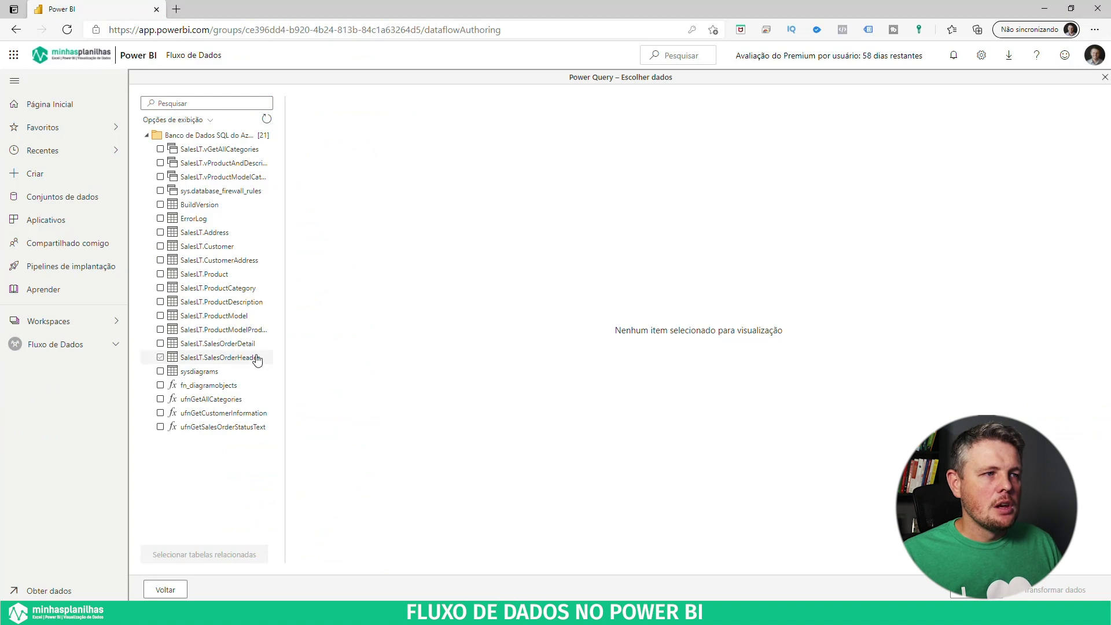
left_click(169, 318)
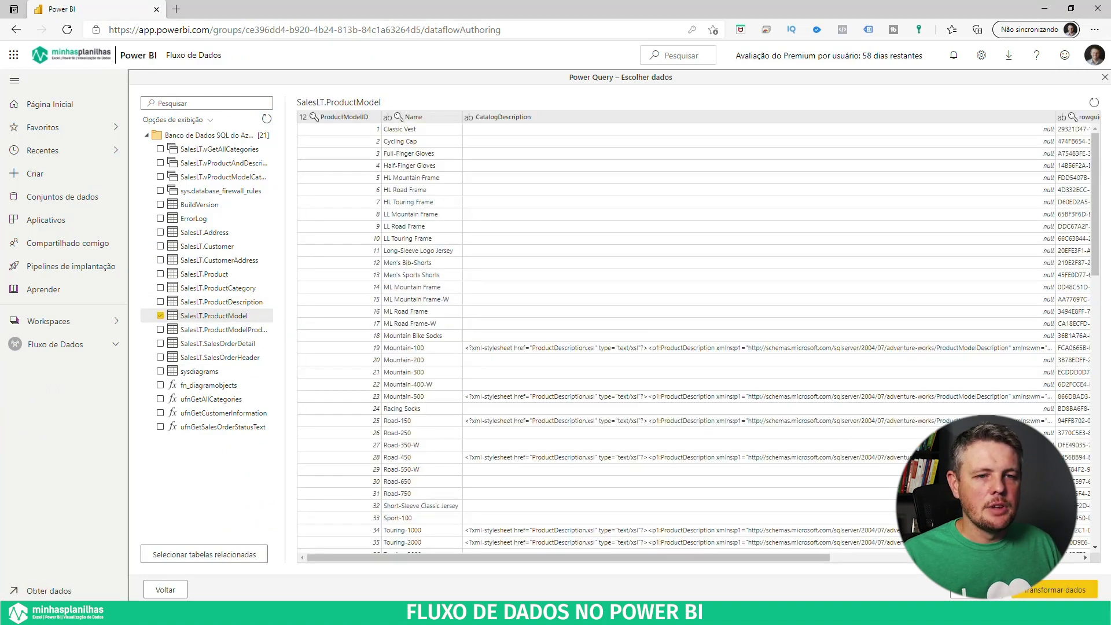
left_click(1056, 591)
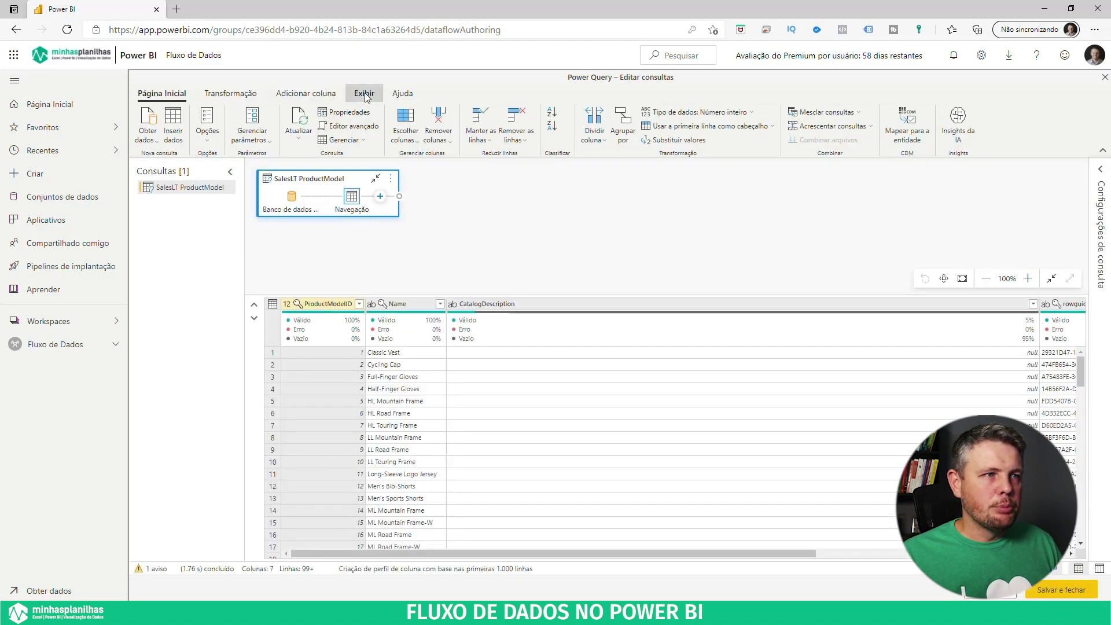
left_click(364, 93)
left_click(261, 123)
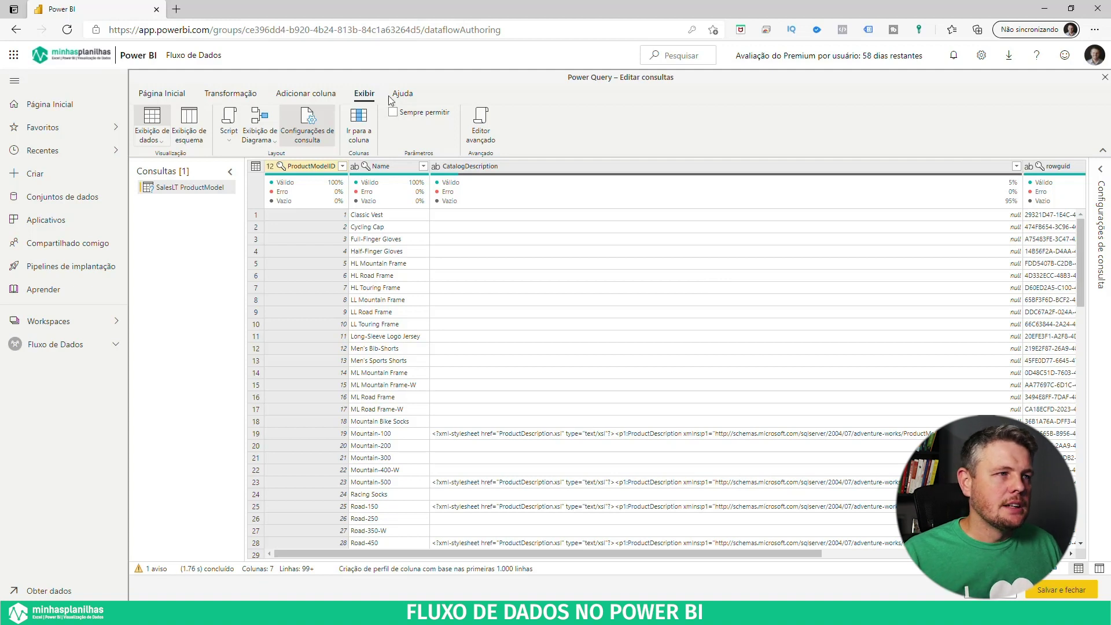
Look through the home, transform and add-column commands, plus the options available for the ProductModelID column.
left_click(186, 93)
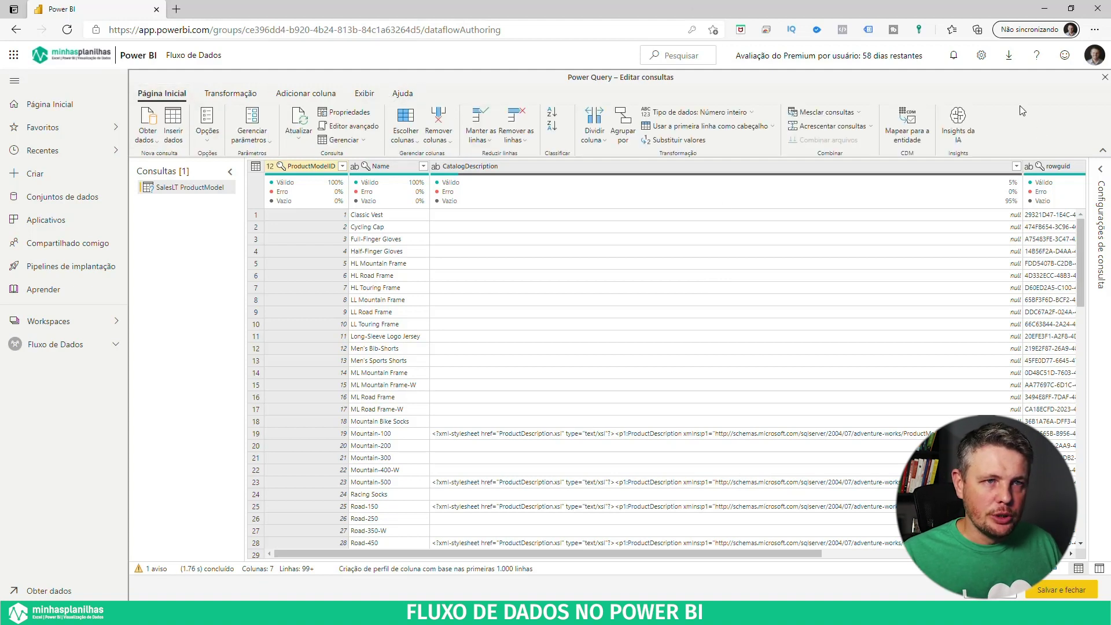
left_click(238, 95)
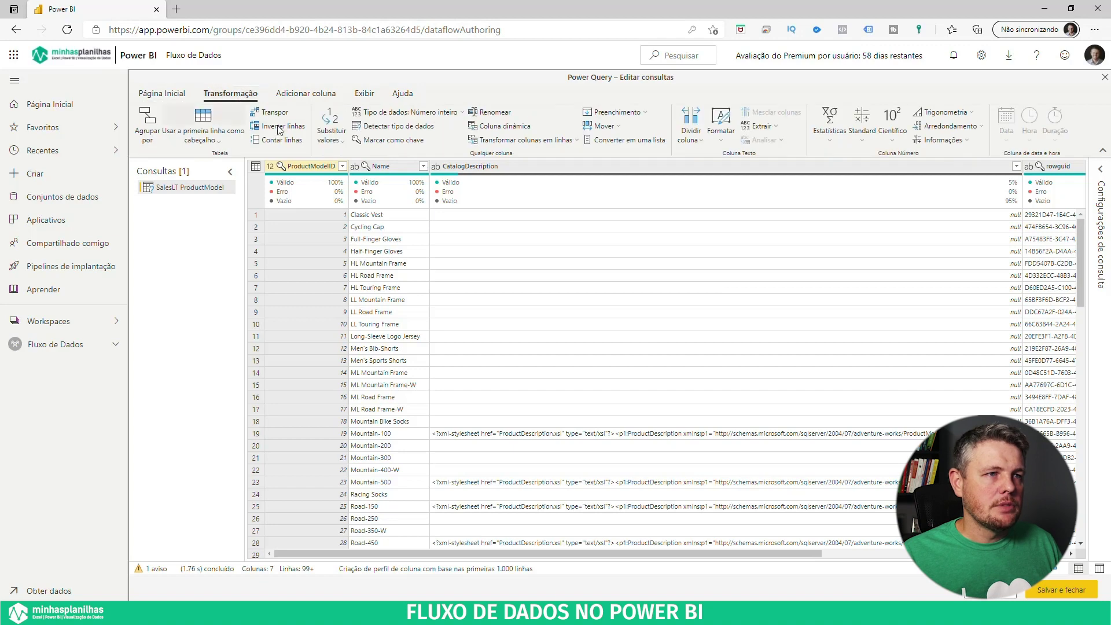
left_click(307, 92)
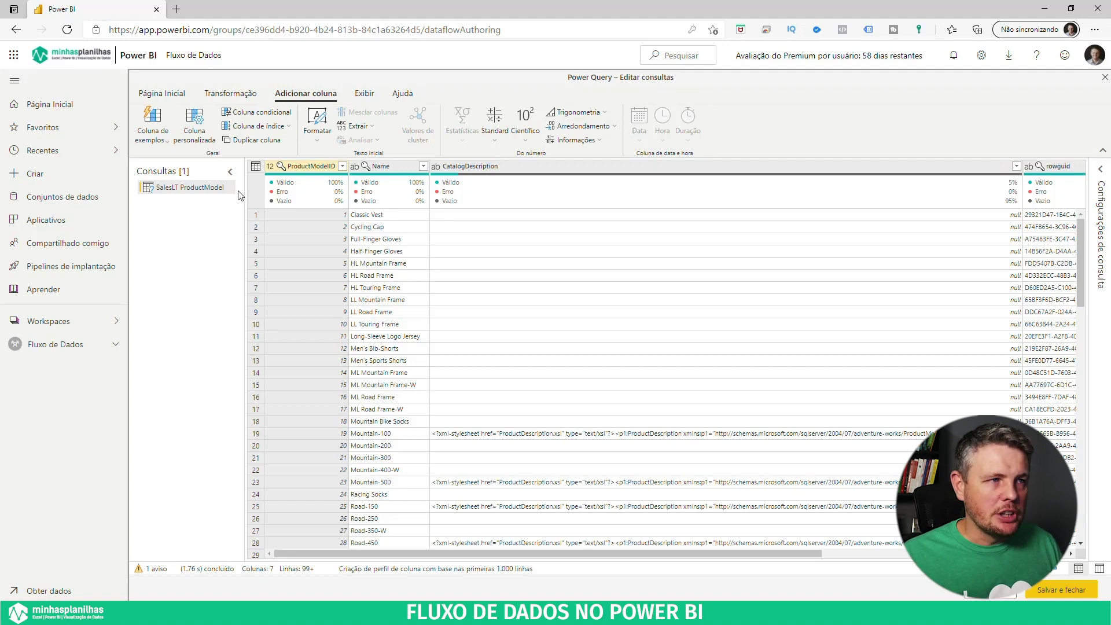
right_click(269, 167)
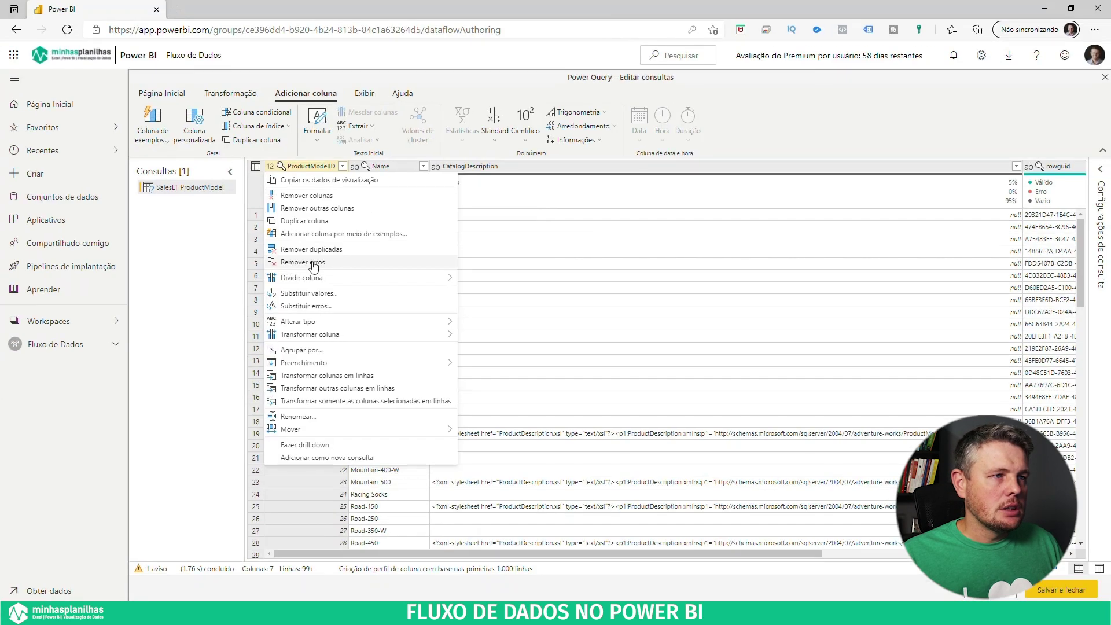
left_click(255, 167)
Keep only the ProductModelID and Name columns in the SalesLT ProductModel query.
left_click(163, 94)
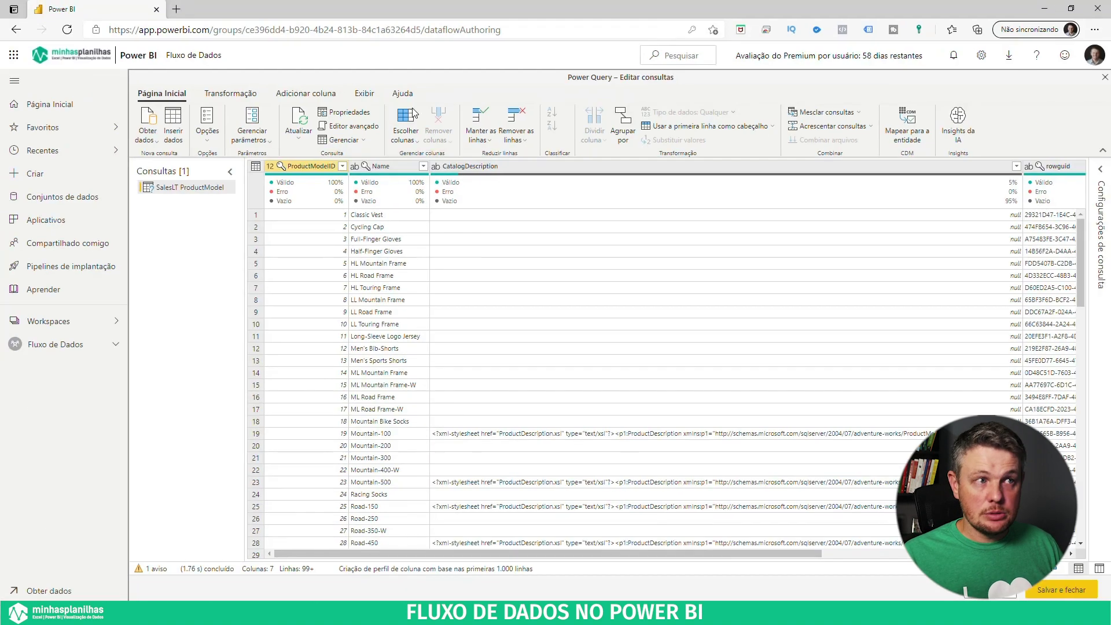
left_click(405, 122)
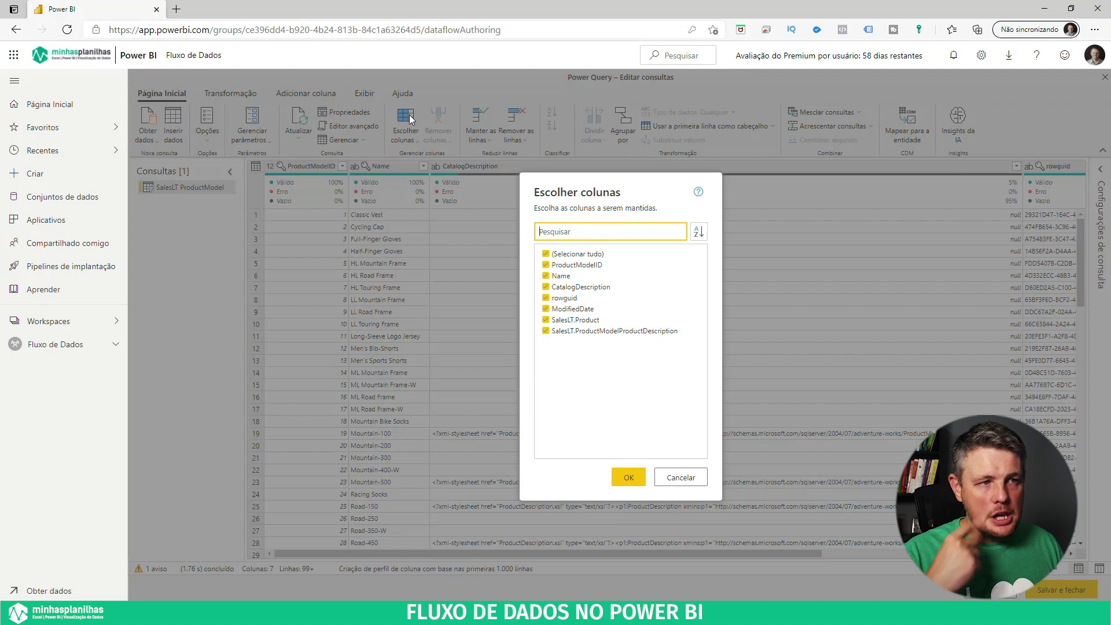
left_click(544, 253)
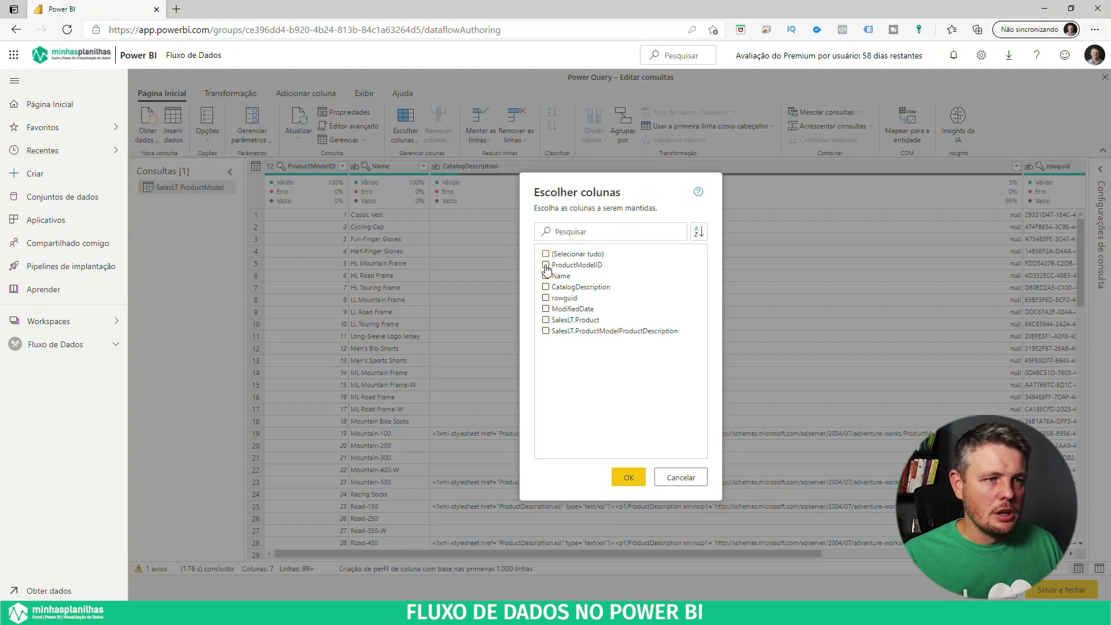
left_click(546, 265)
left_click(545, 276)
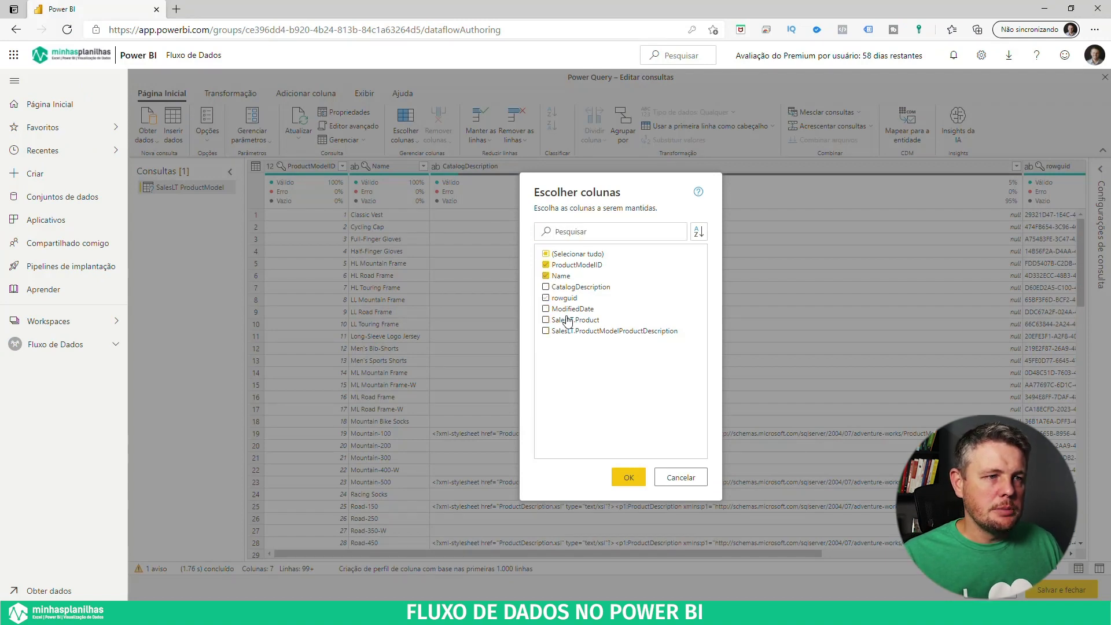
left_click(627, 477)
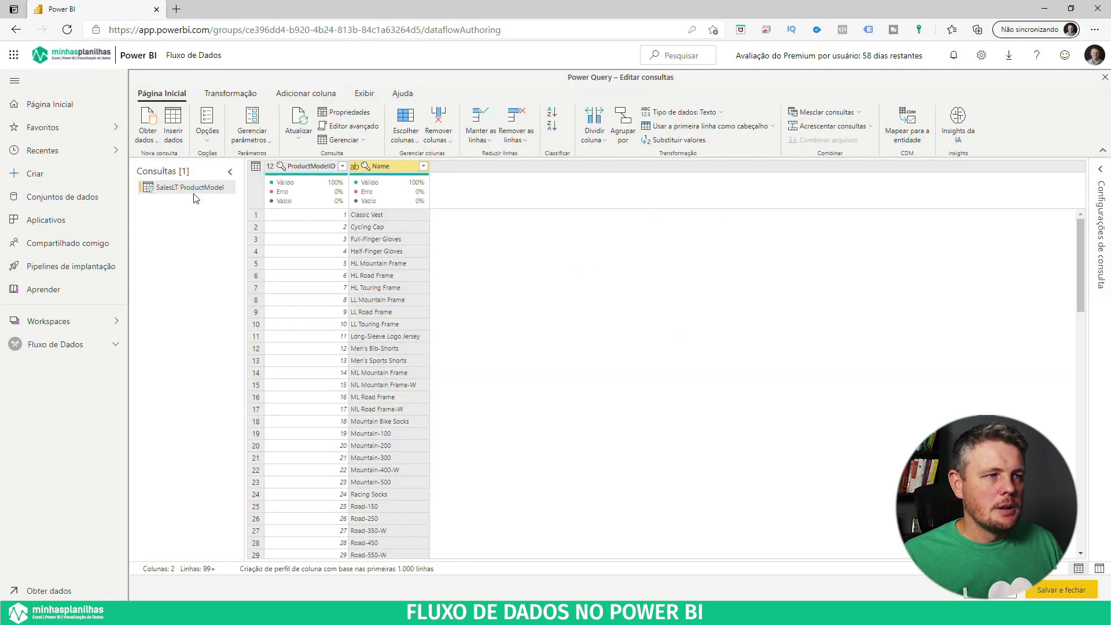
Rename the SalesLT ProductModel query as dModeloProduto.
right_click(187, 189)
left_click(229, 236)
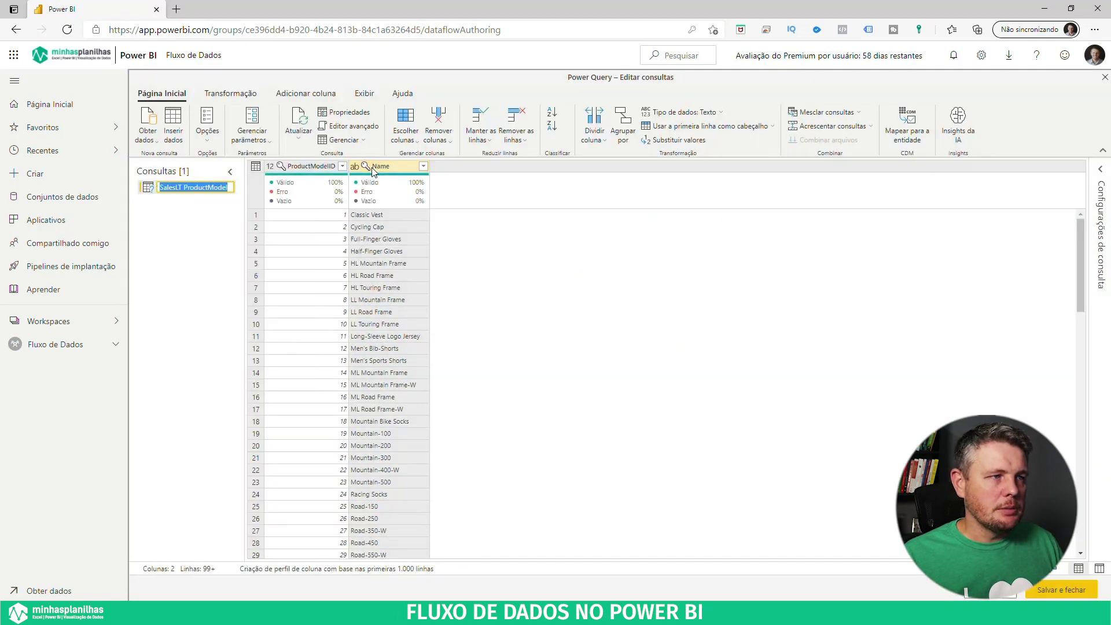
type("dModelo")
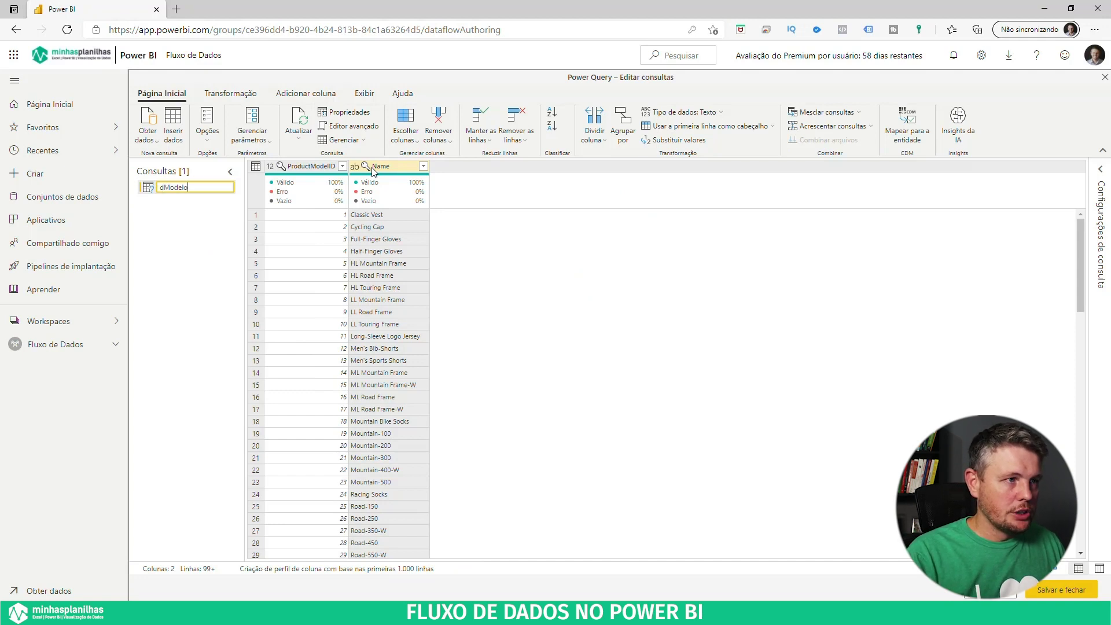
type("Produto")
key("Return")
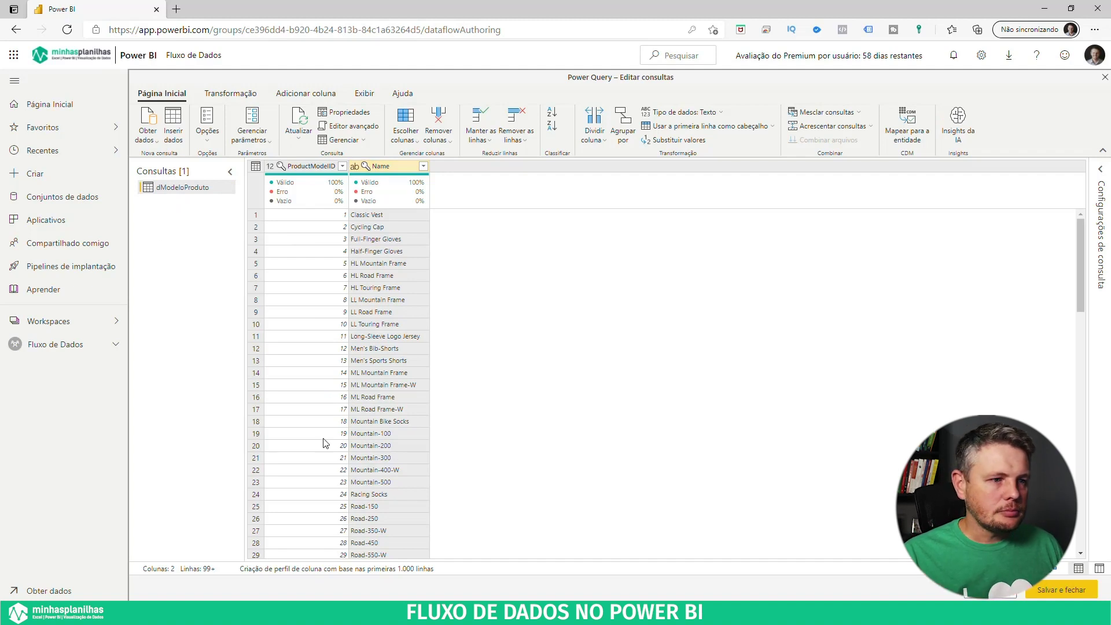
Switch to Power BI Desktop's Power Query Editor and compare the dClientes query at its Navegação and Outras Colunas Removidas steps.
left_click(512, 614)
left_click(584, 556)
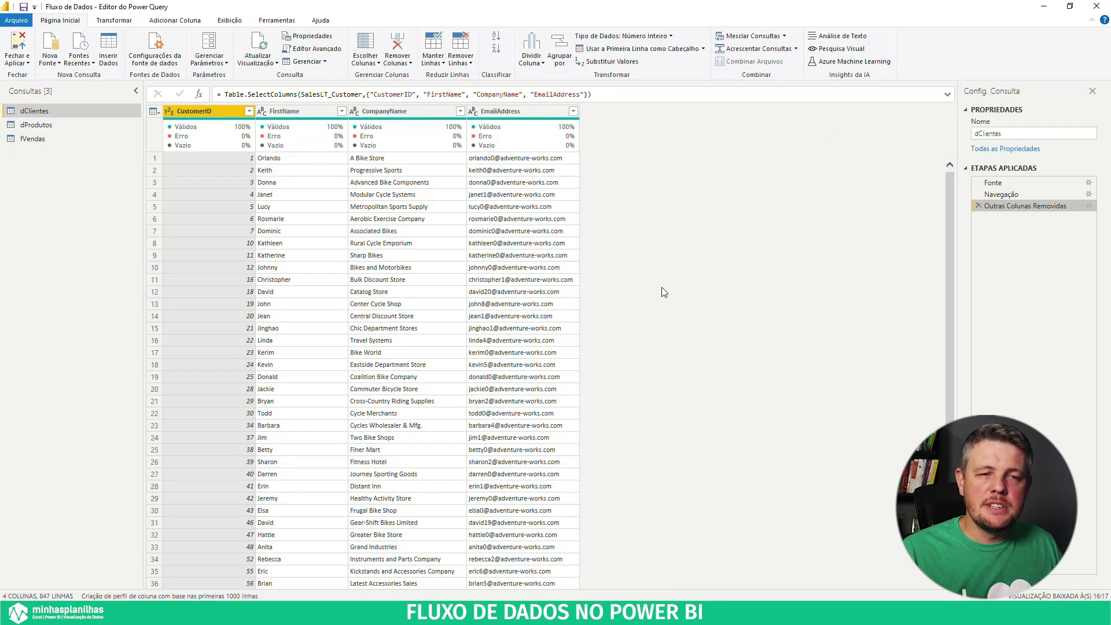
left_click(1002, 196)
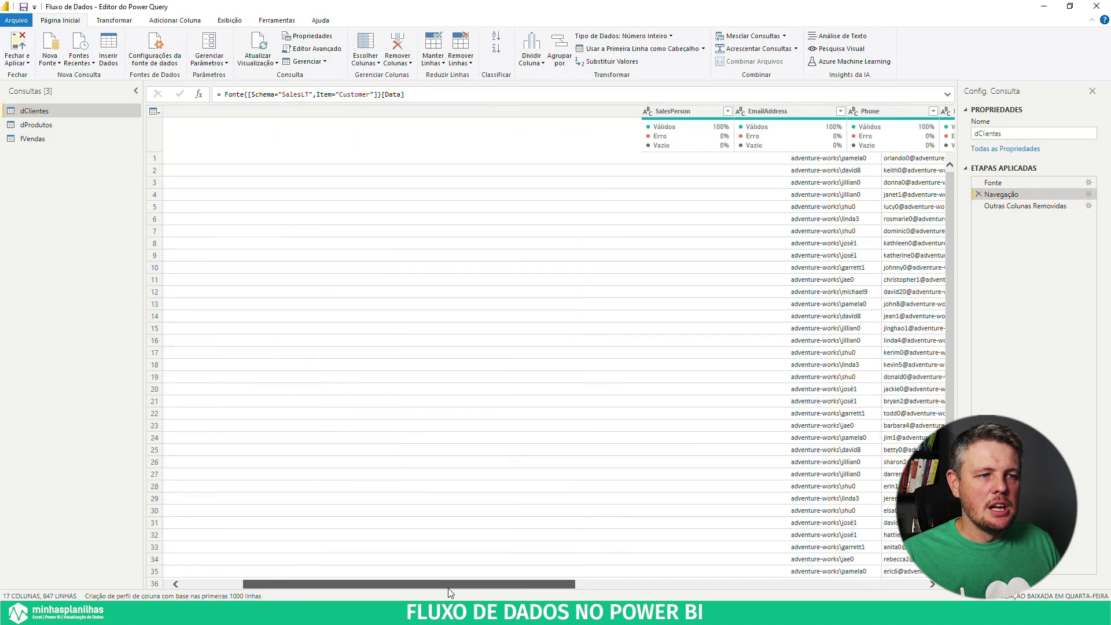
left_click(1035, 209)
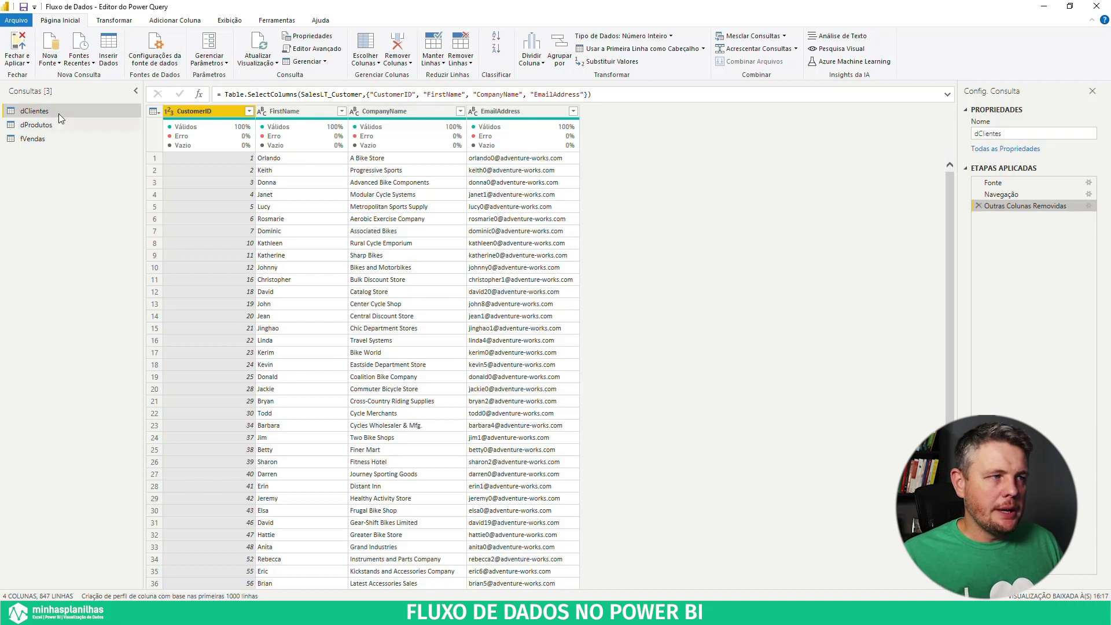
Copy the dClientes query from Power BI Desktop into the online dataflow and show its applied steps.
right_click(33, 109)
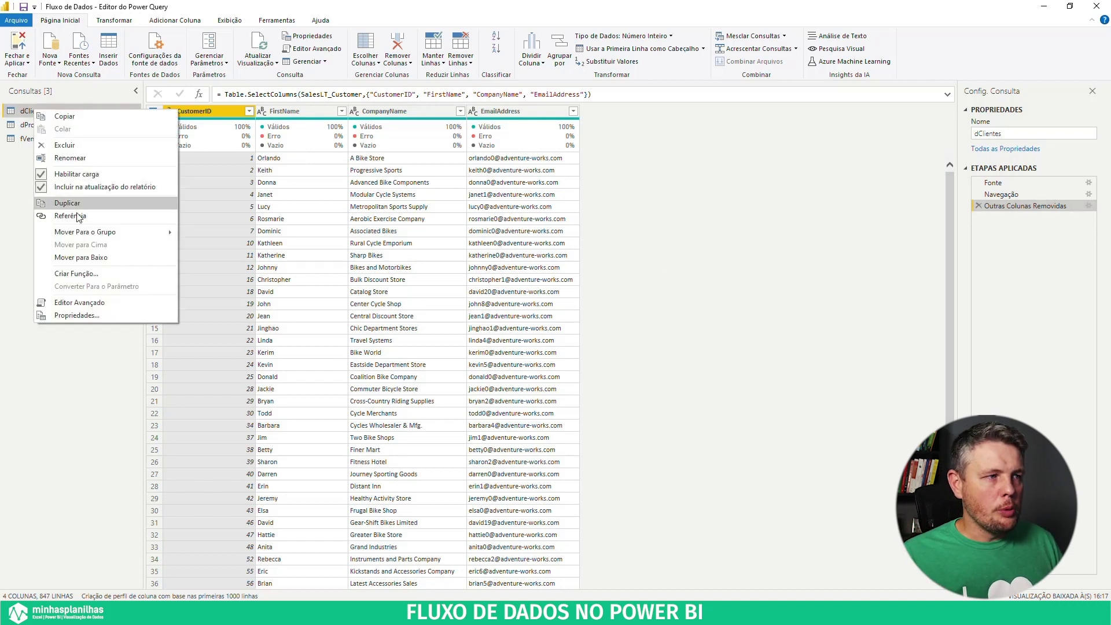
left_click(77, 114)
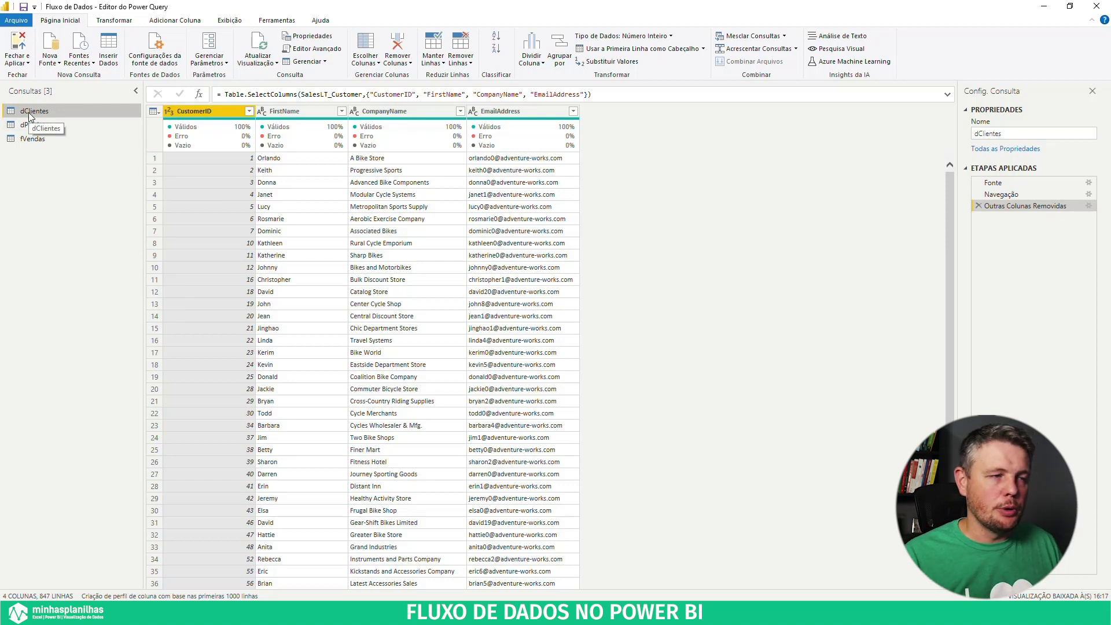
key("alt+Tab")
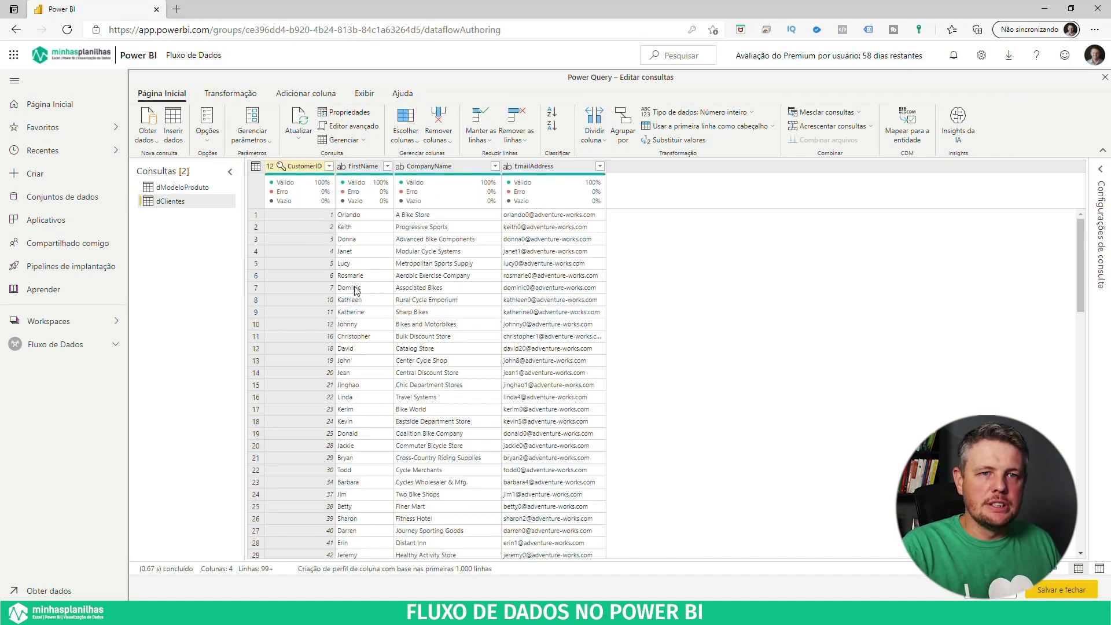
left_click(1099, 171)
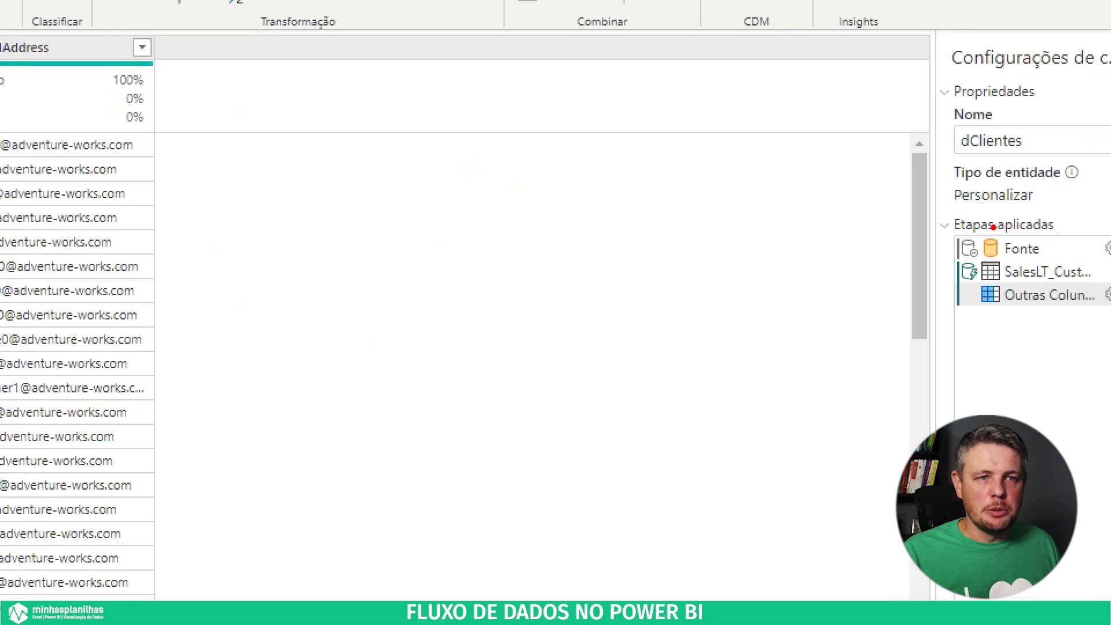
left_click_drag(938, 222, 1075, 266)
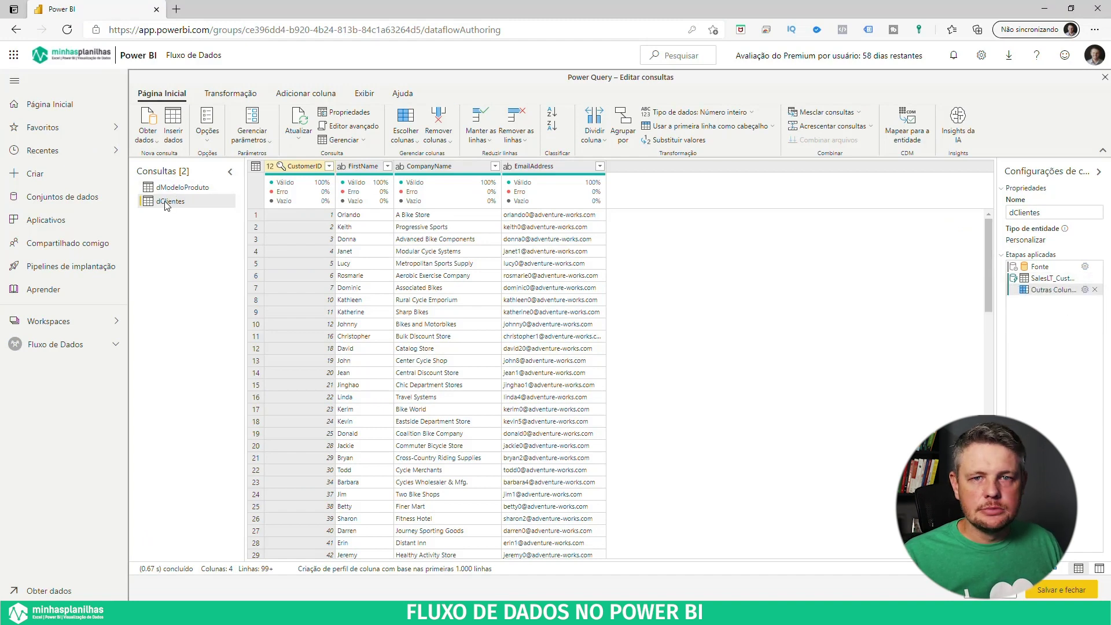
Select the dClientes, dProdutos and fVendas queries together in Power BI Desktop, then return to the online dataflow.
key("alt+Tab")
left_click(63, 138)
key("alt+Tab")
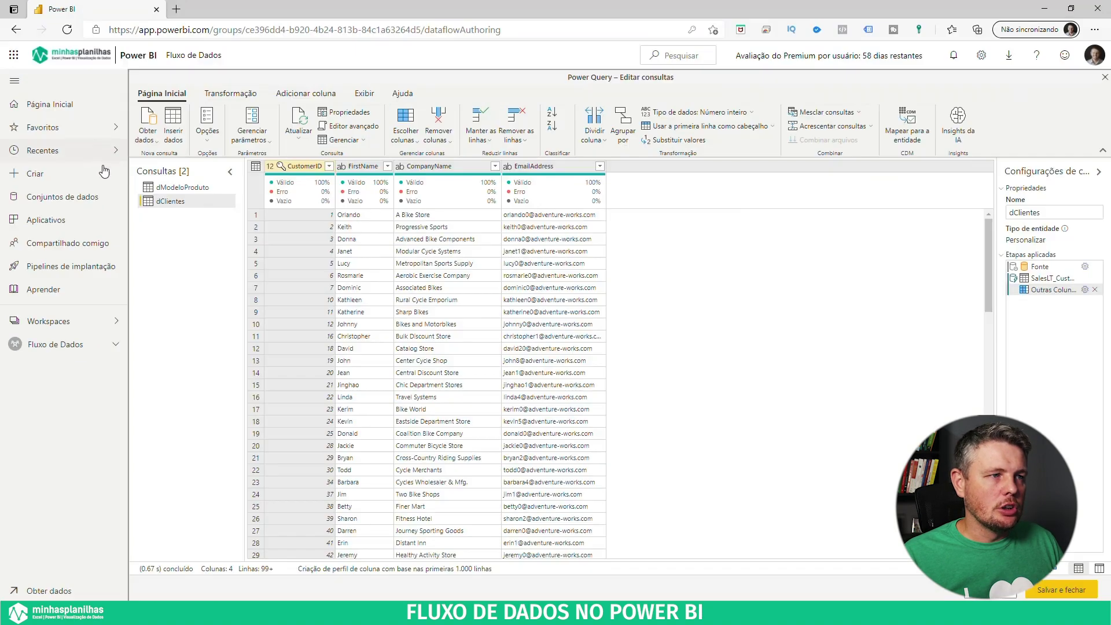
Delete the dClientes and dModeloProduto queries from the online dataflow, then switch back to Power BI Desktop.
right_click(166, 204)
left_click(192, 239)
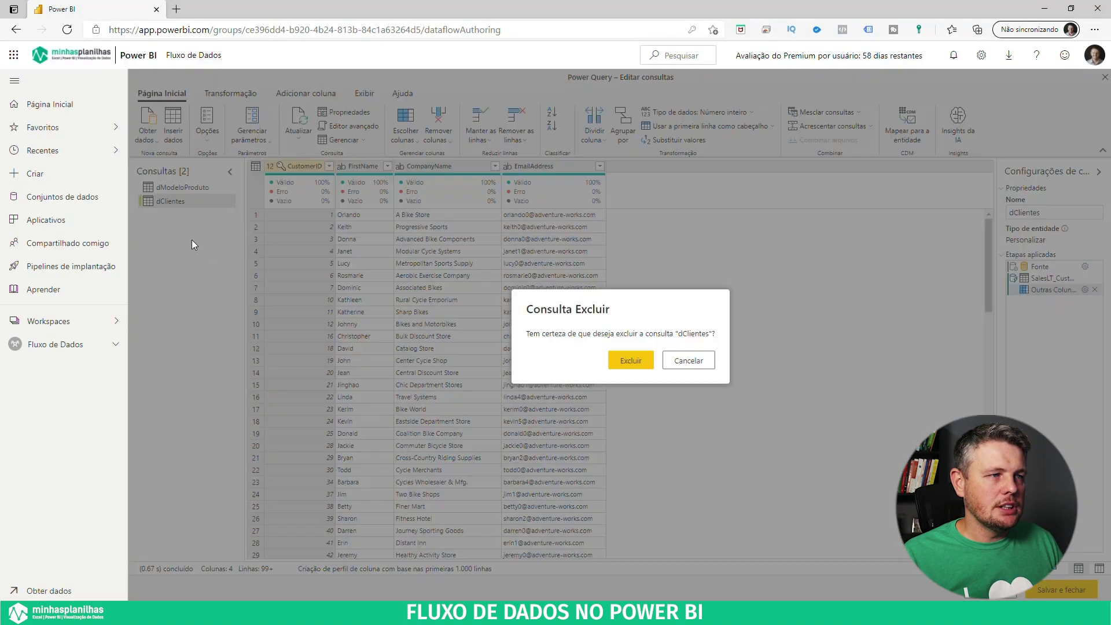
left_click(618, 354)
left_click(174, 191)
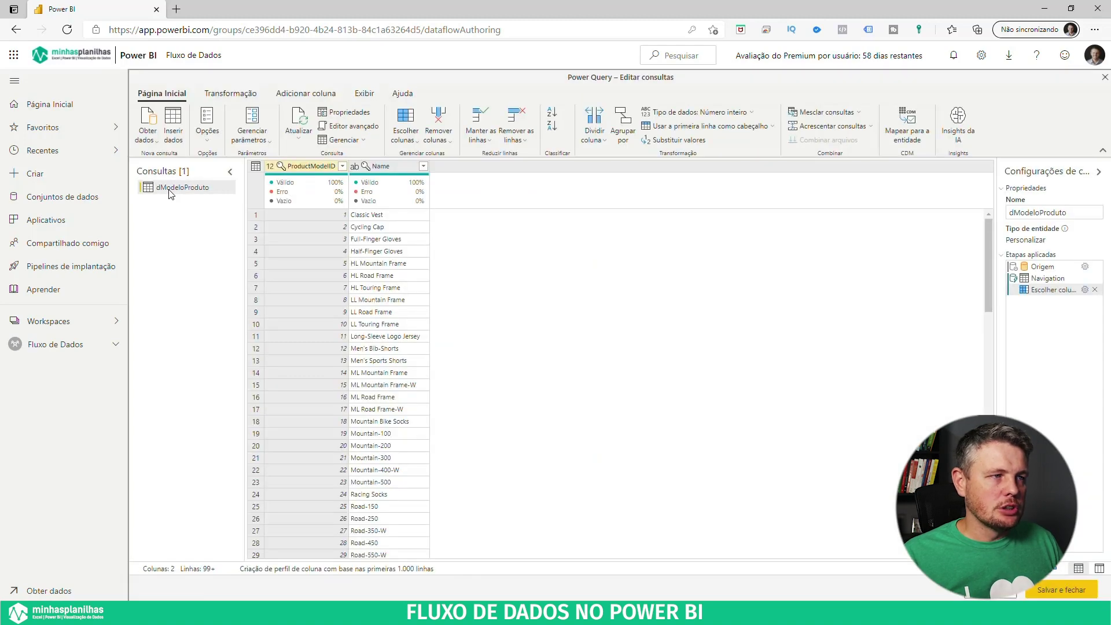
right_click(171, 194)
left_click(192, 227)
left_click(662, 358)
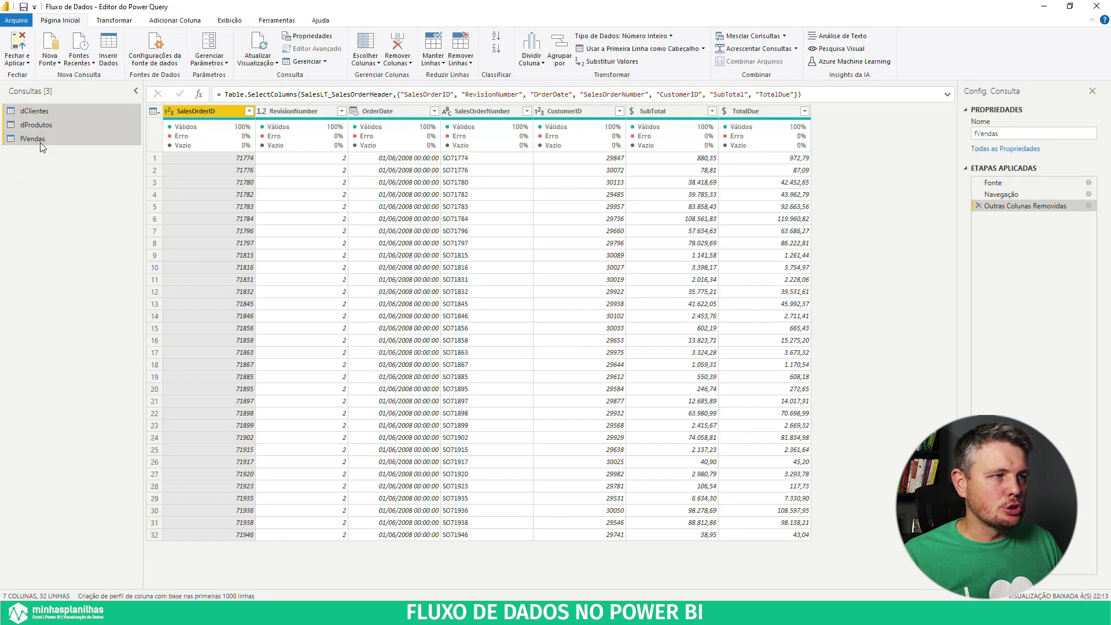
Copy the dClientes, dProdutos and fVendas queries from Power BI Desktop and paste them into the empty online dataflow.
left_click(39, 112)
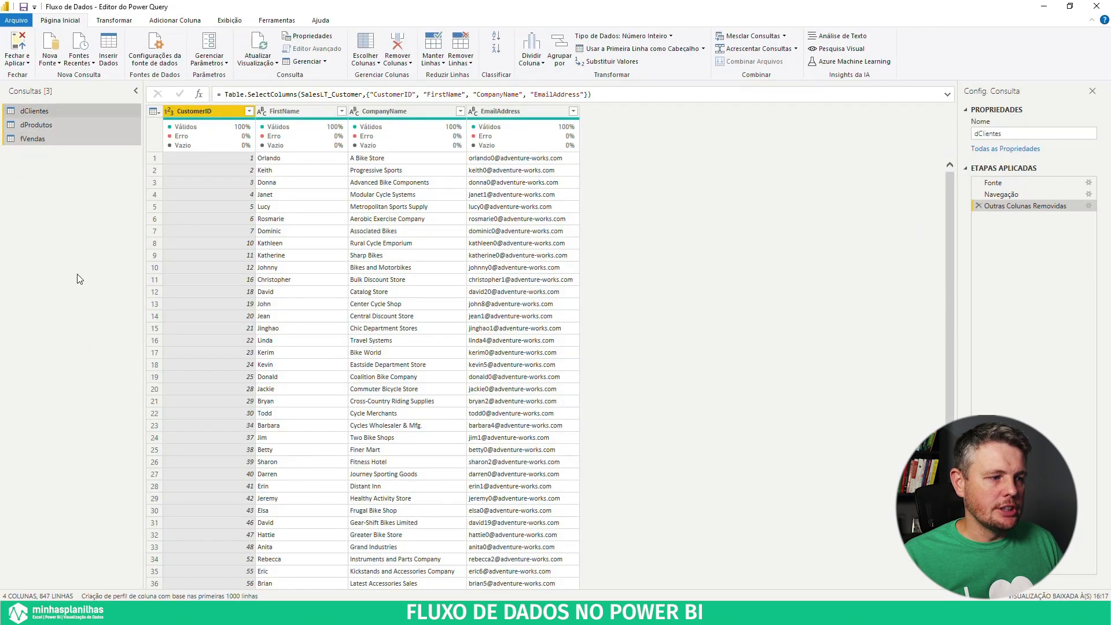
key("alt+Tab")
right_click(171, 227)
left_click(200, 232)
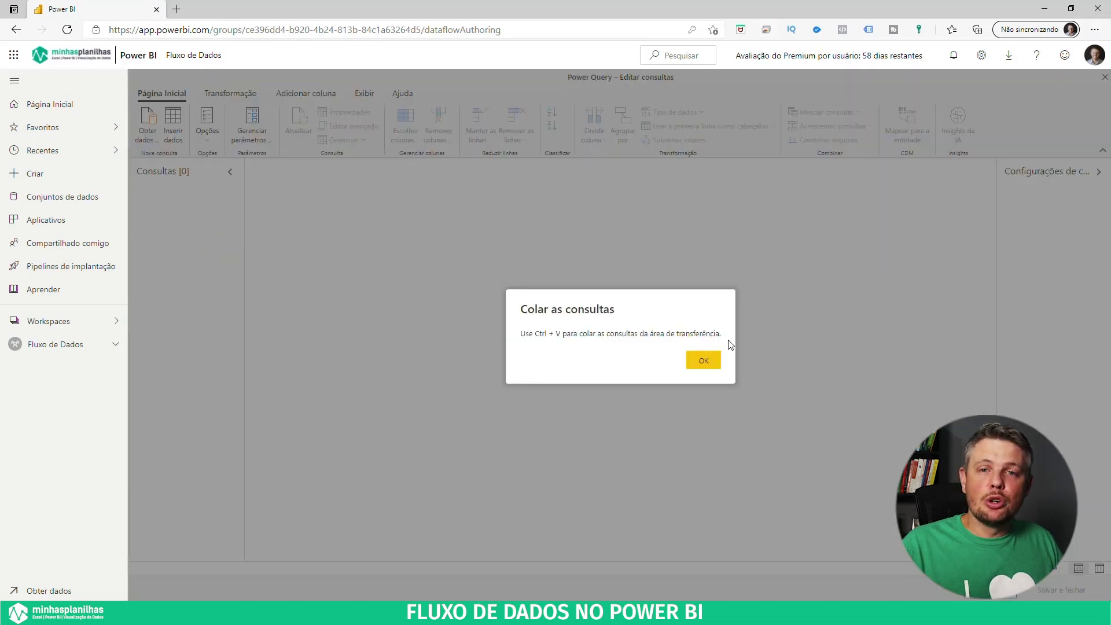
left_click(707, 361)
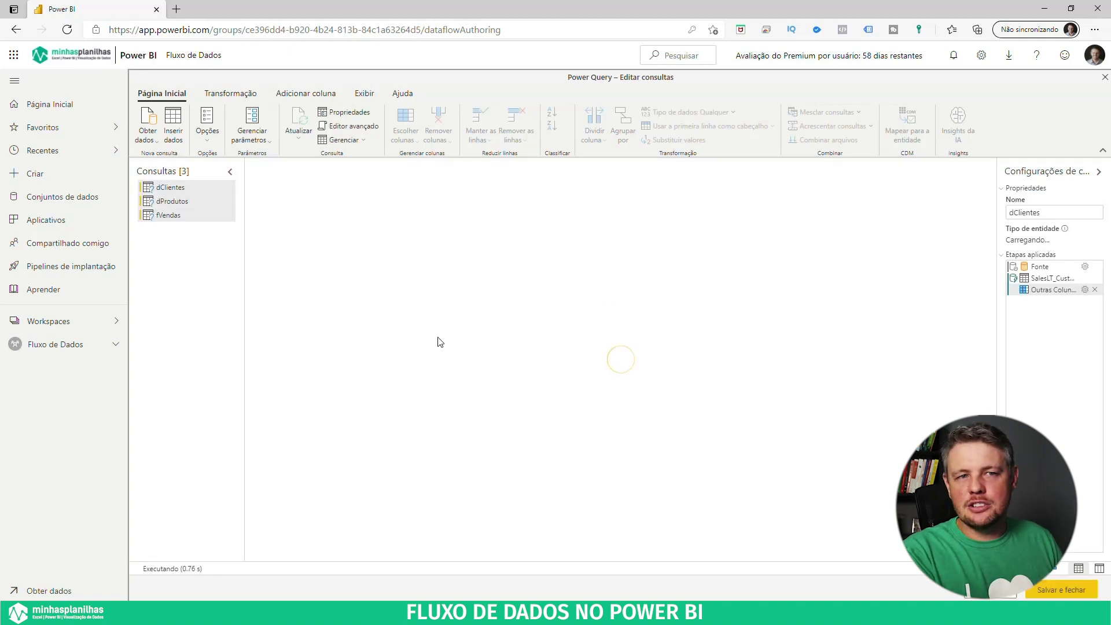
Preview the data and applied steps of the pasted dProdutos, fVendas and dClientes queries.
left_click(177, 201)
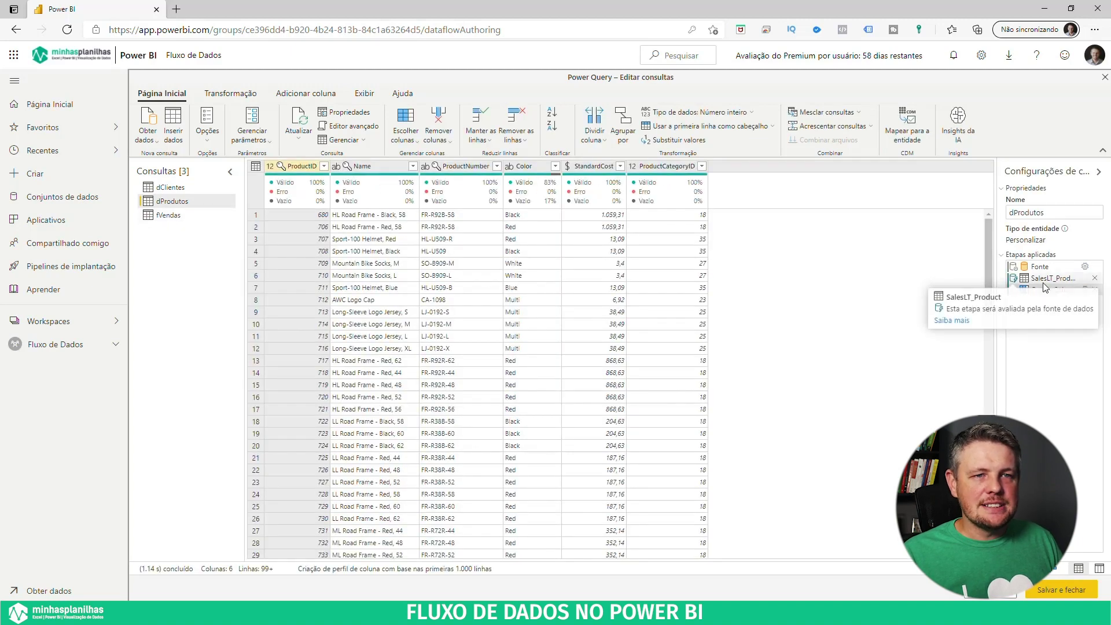
left_click(162, 221)
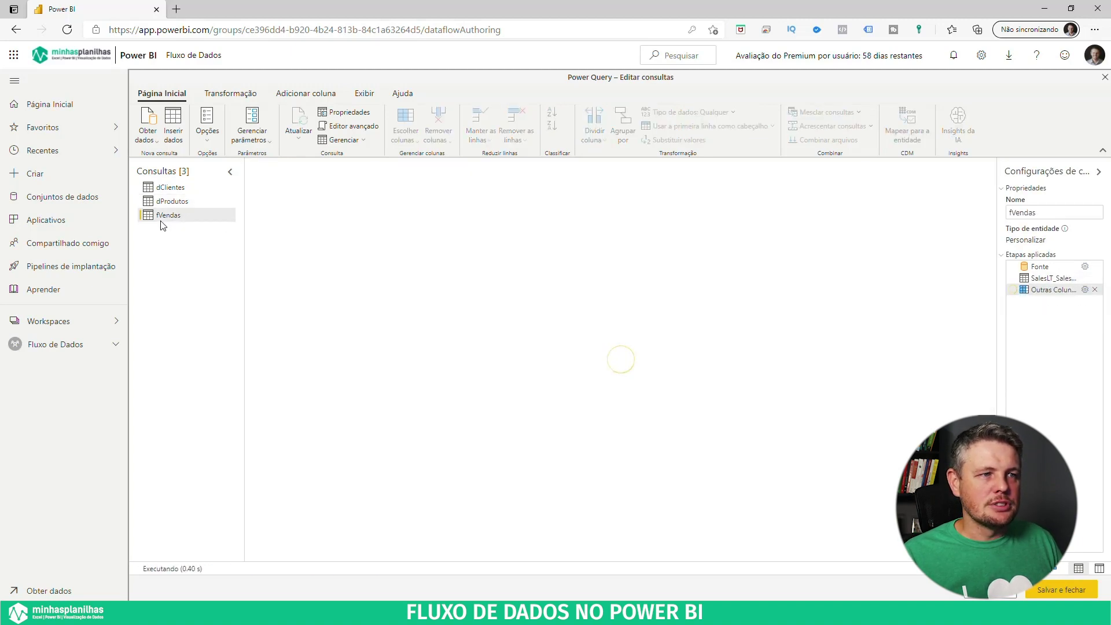
left_click(167, 189)
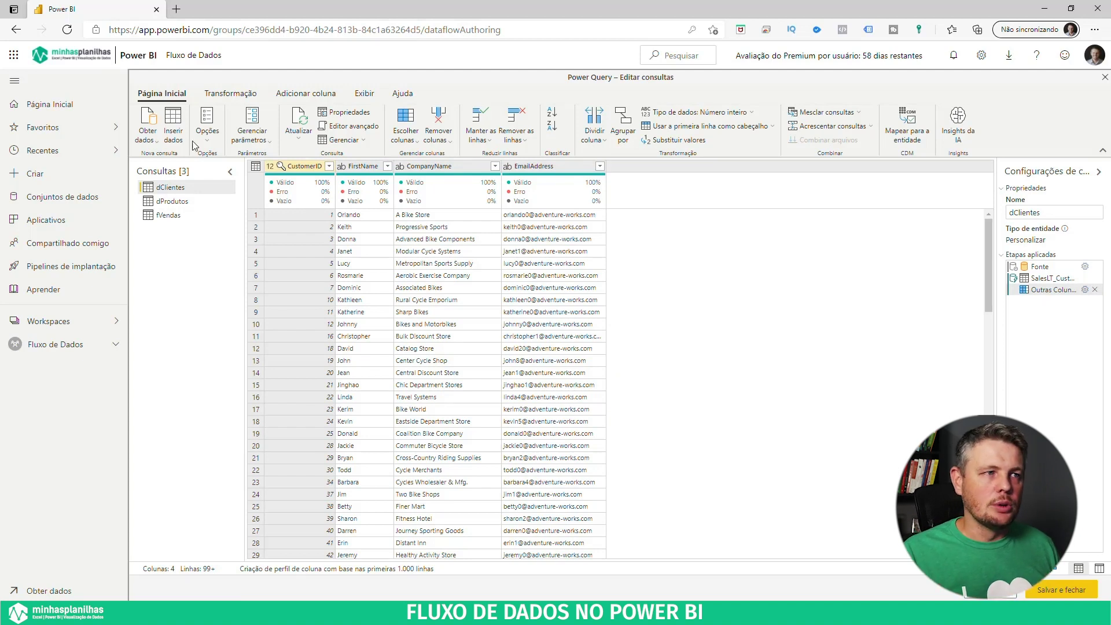
Open the diagram view, expand the dClientes query, look through the commands available for a new step, and collapse it again.
left_click(370, 93)
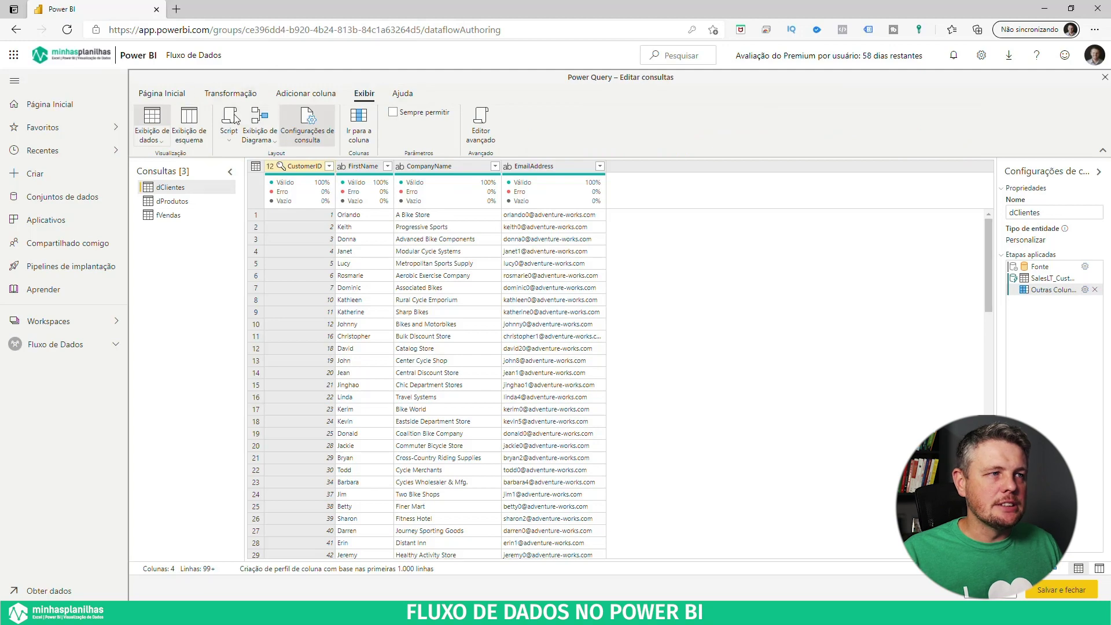
left_click(260, 121)
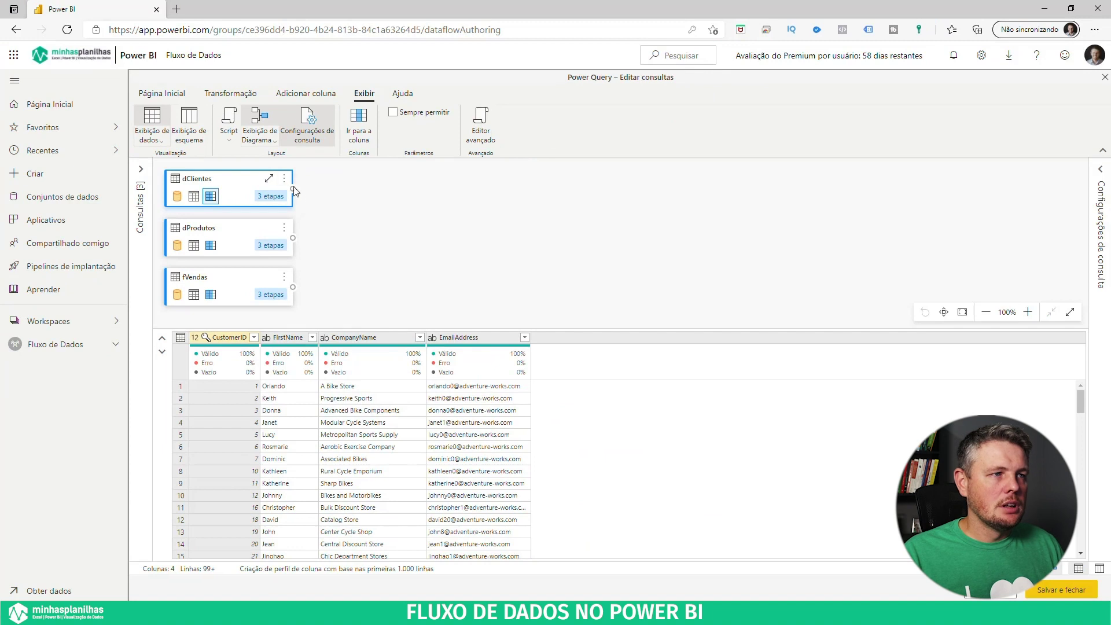
left_click(267, 173)
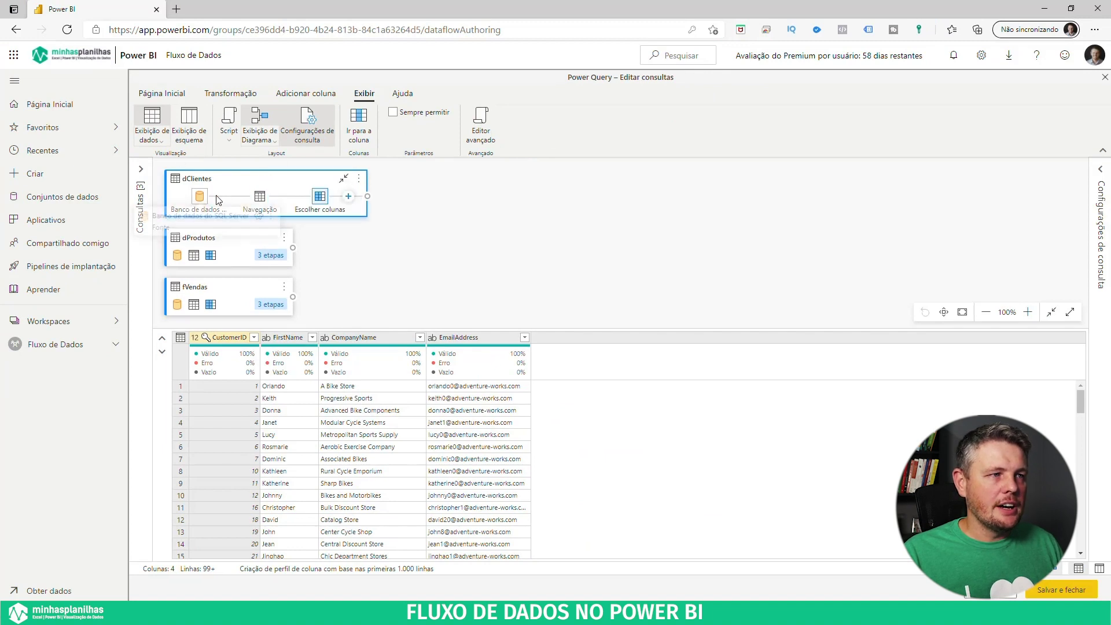
left_click(347, 197)
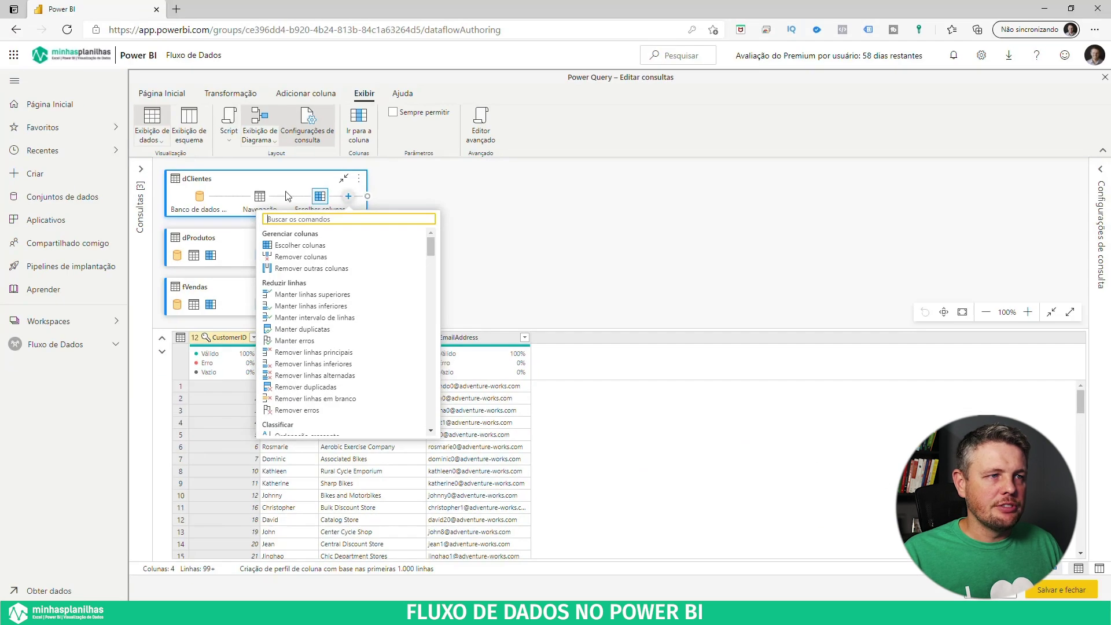
left_click(752, 125)
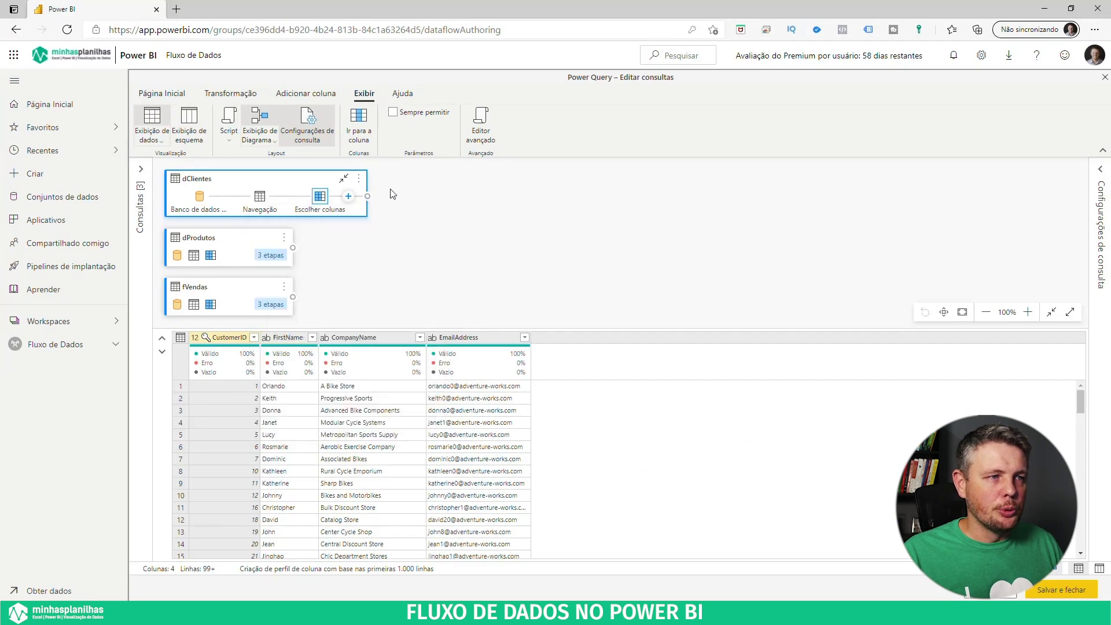
left_click(342, 184)
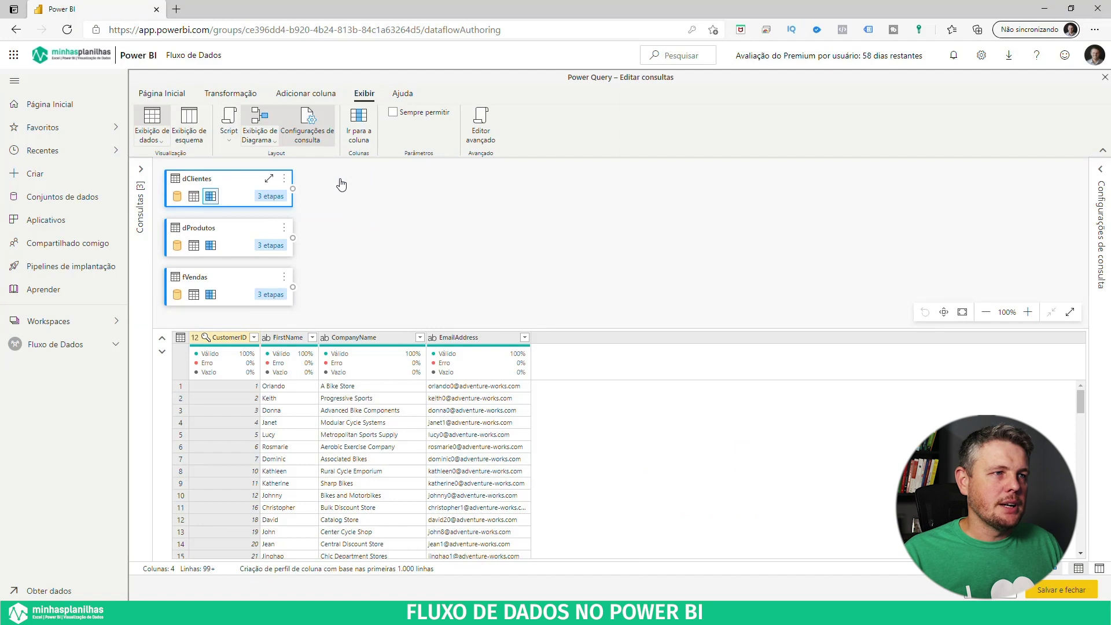
Enable the compact display (Exibição compacta) for the diagram view and switch the step names on and off.
left_click(265, 140)
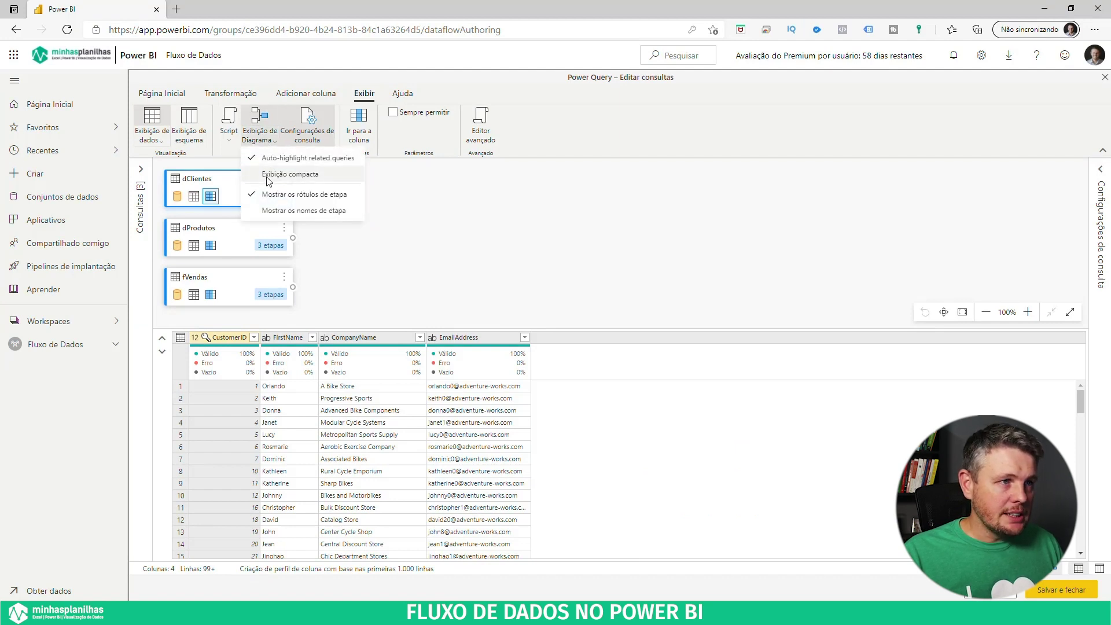
left_click(267, 175)
left_click(260, 140)
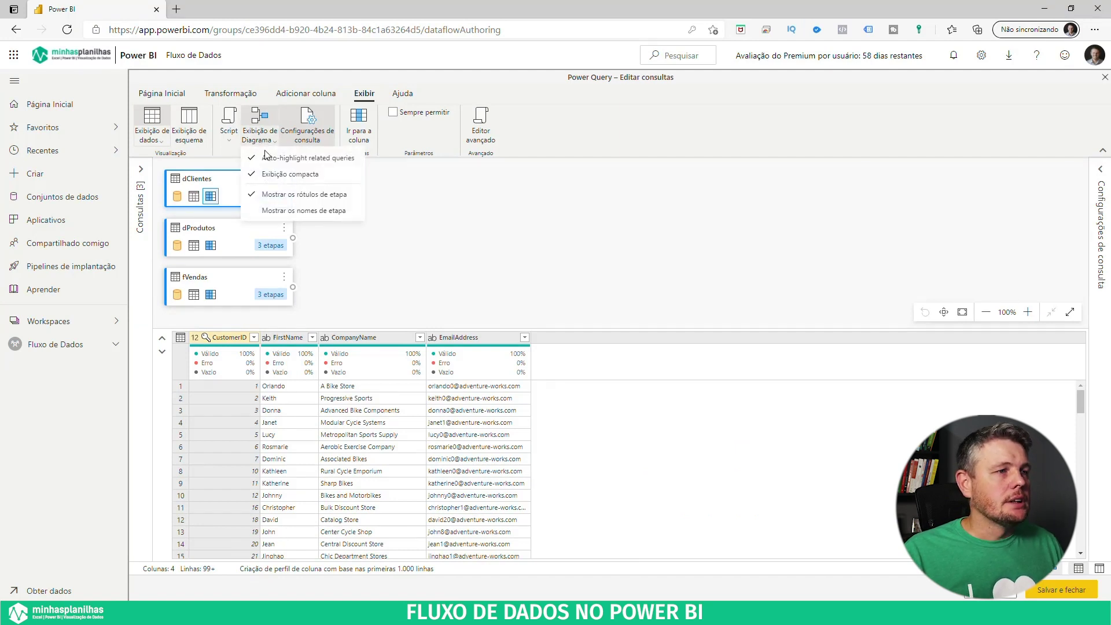
left_click(286, 212)
left_click(265, 140)
left_click(266, 141)
left_click(265, 141)
left_click(286, 211)
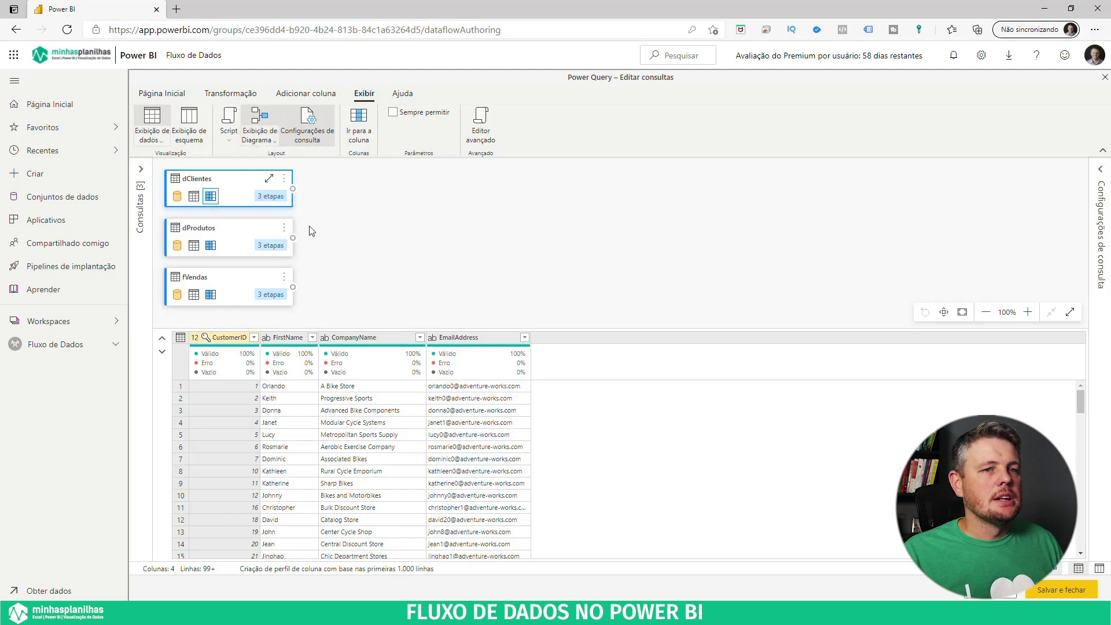
Inspect the fVendas and dProdutos queries in the diagram alongside the query list, and close the diagram view.
left_click(944, 313)
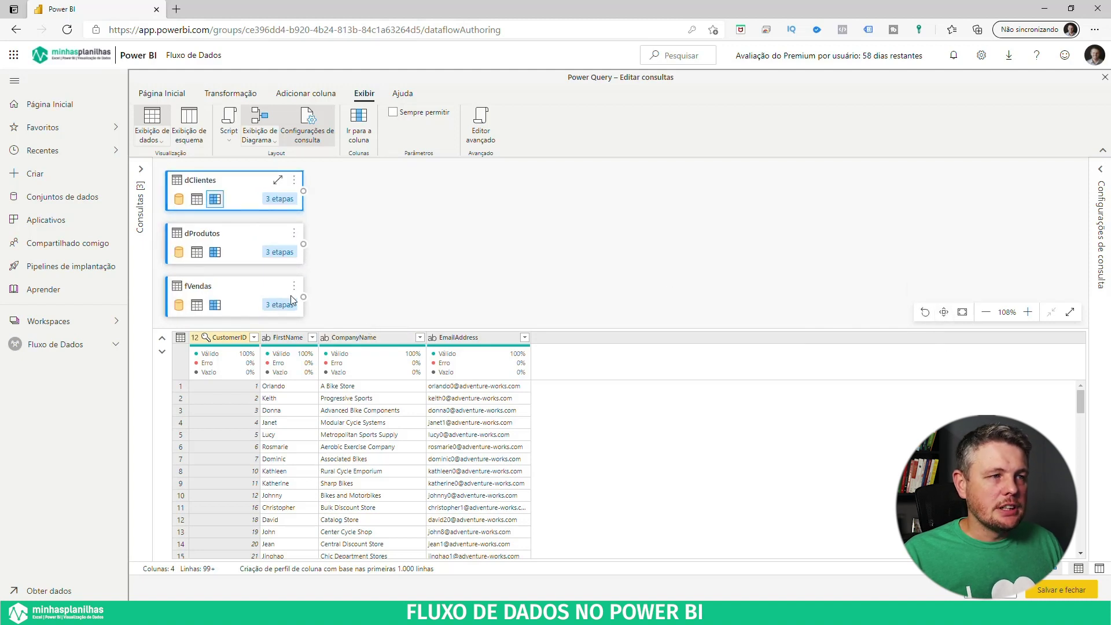
mouse_move(173, 308)
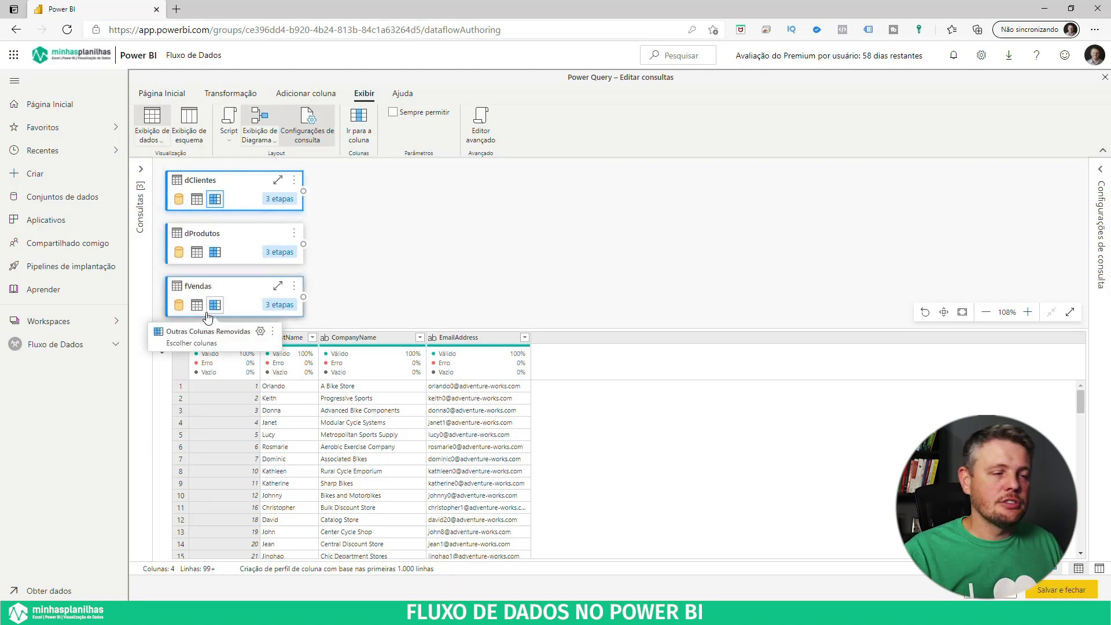
left_click(139, 173)
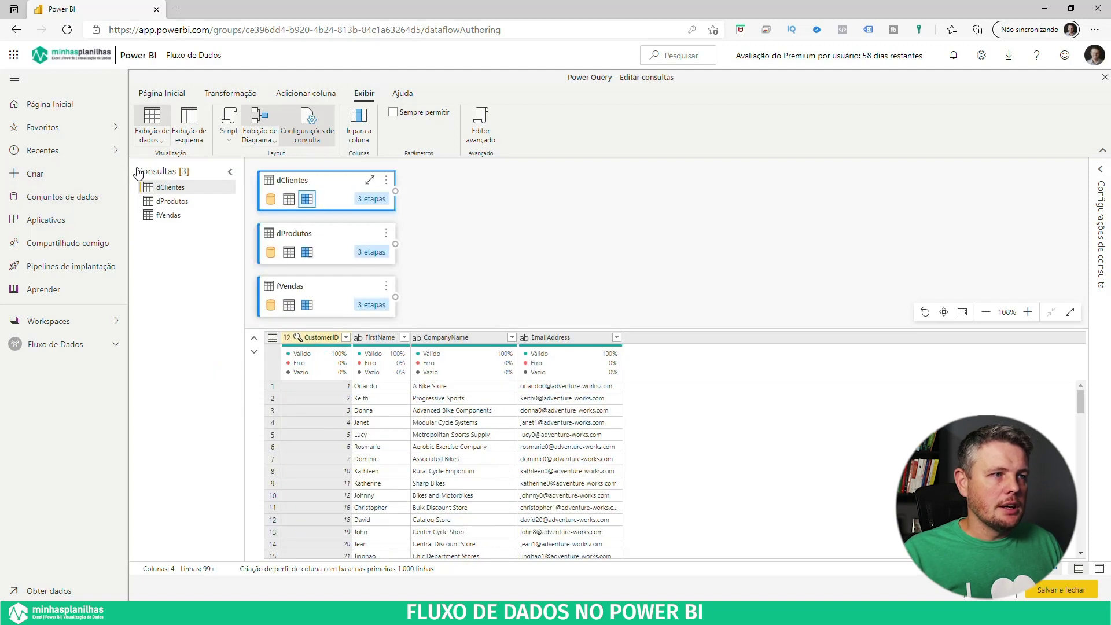
left_click(176, 202)
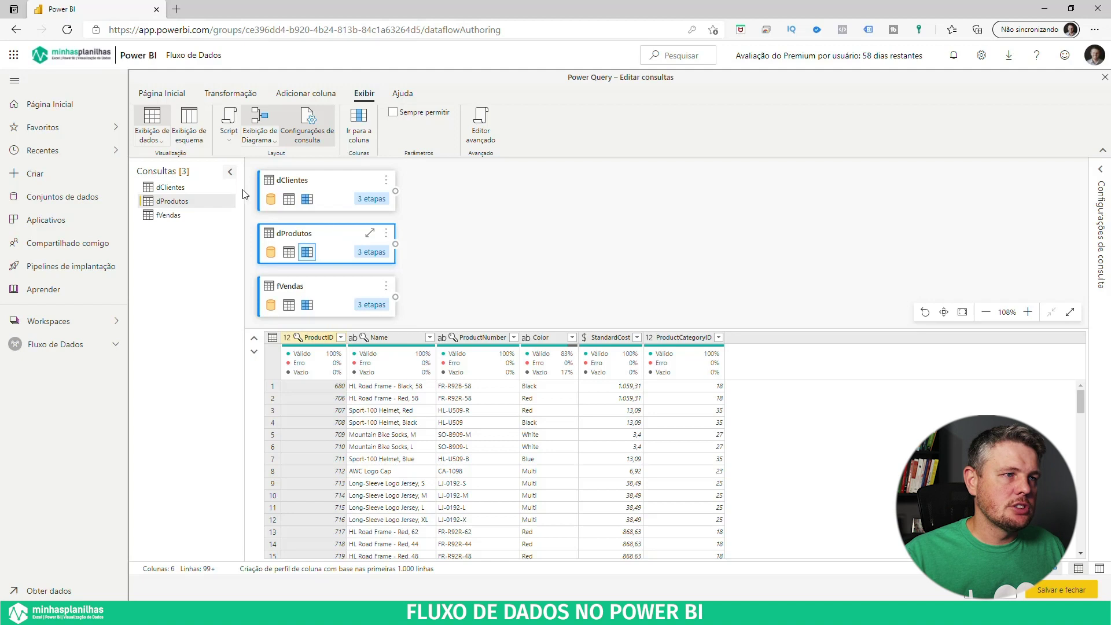
left_click(255, 120)
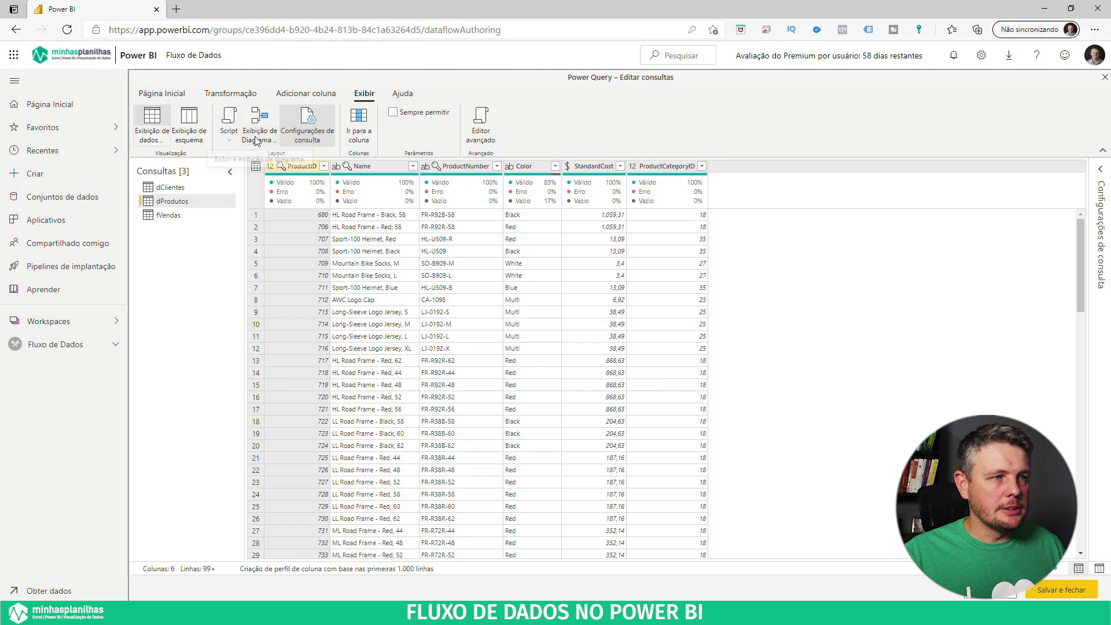
Examine the dClientes columns in schema view, alone and with the diagram, and return to data view.
left_click(190, 126)
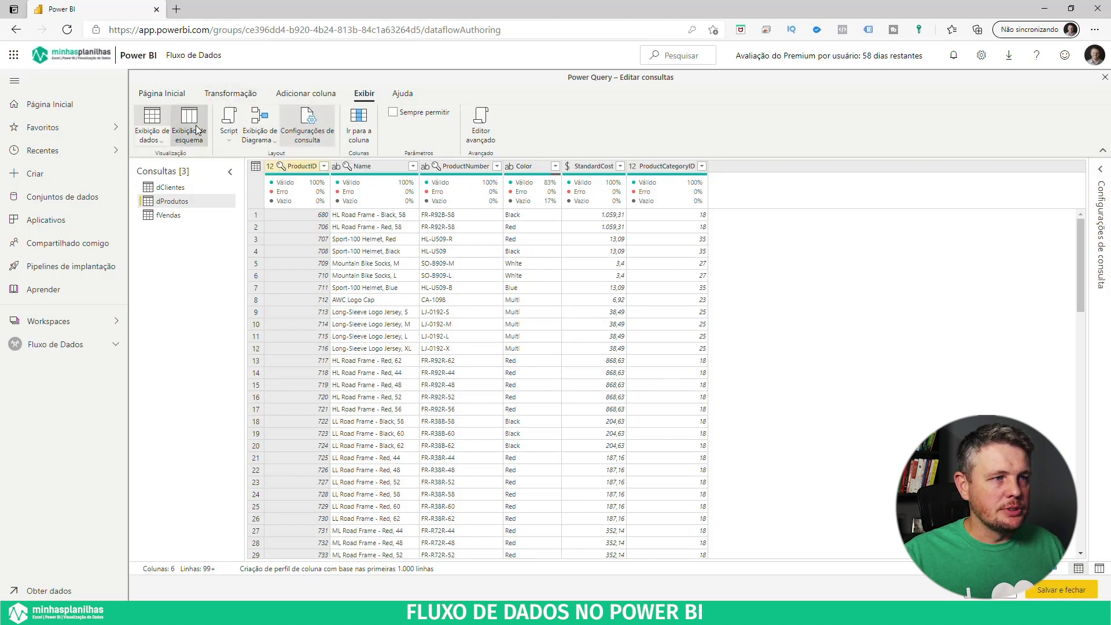
left_click(171, 187)
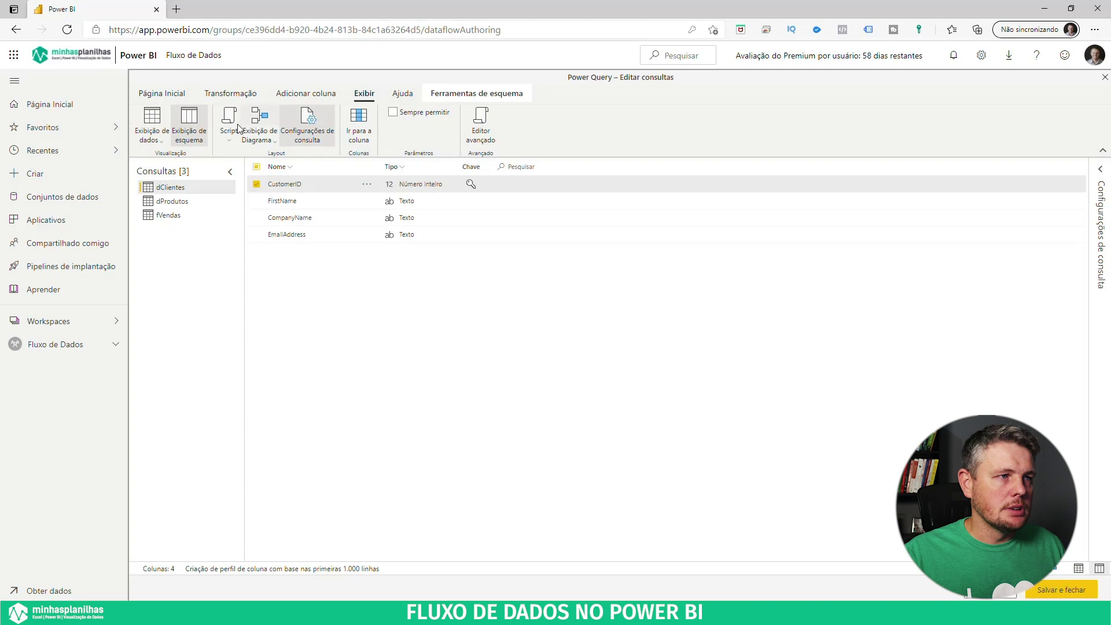
left_click(260, 123)
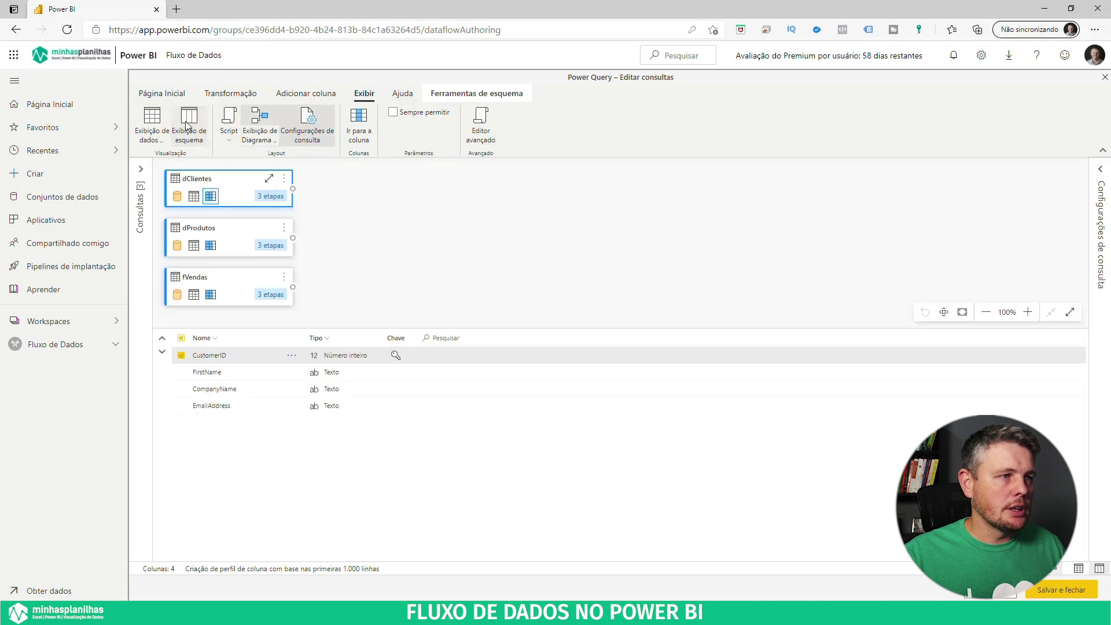
left_click(263, 129)
left_click(151, 133)
Hide the column quality details in the data view and show them again.
left_click(149, 137)
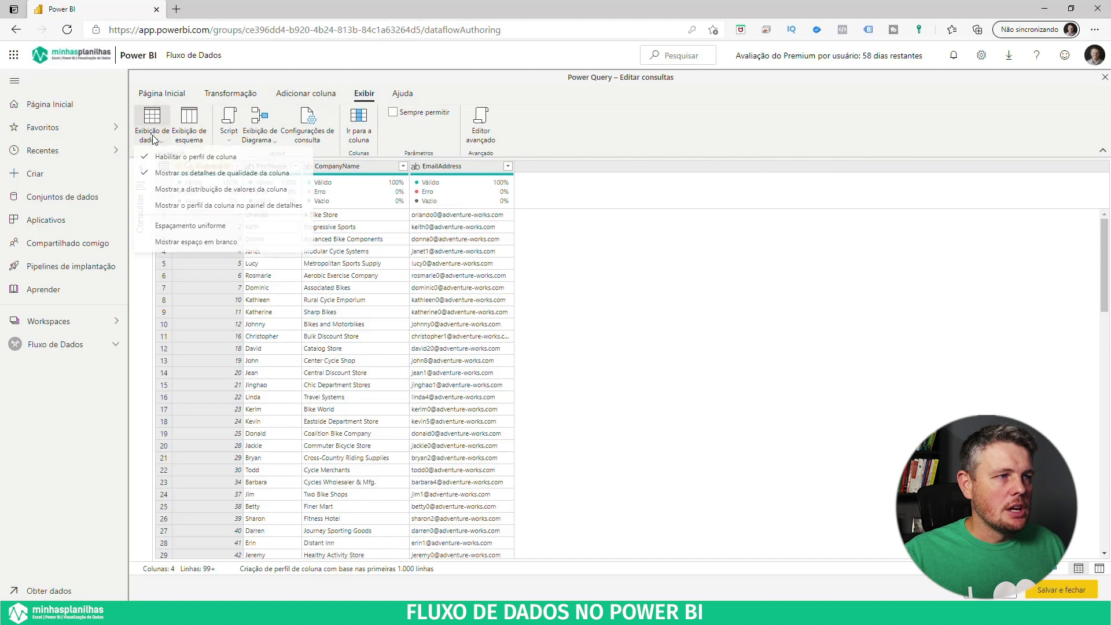
left_click(154, 174)
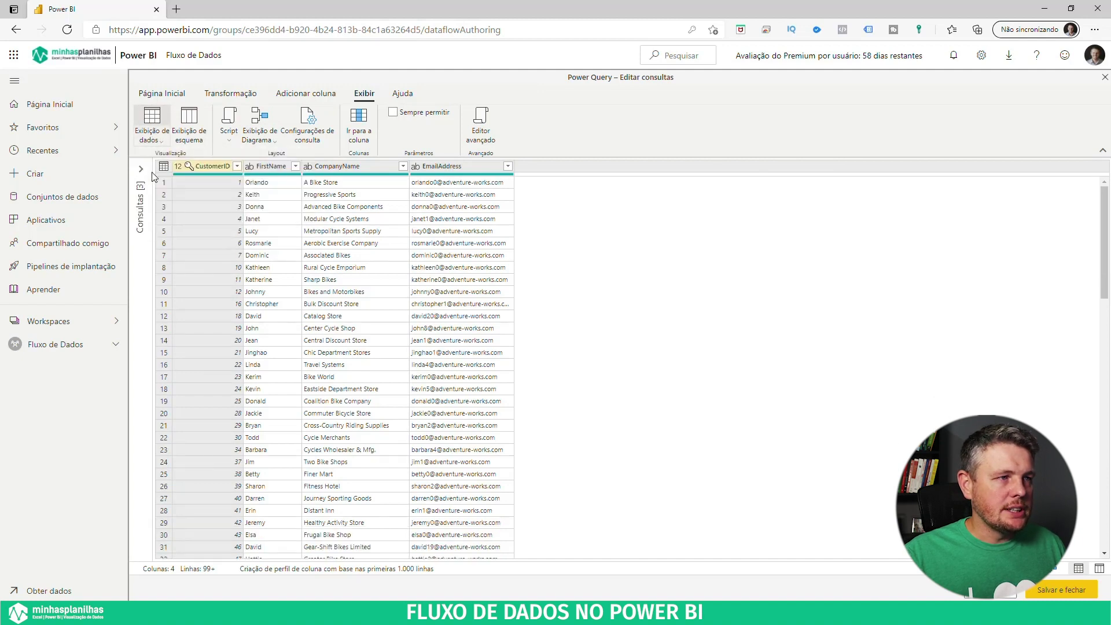
left_click(149, 140)
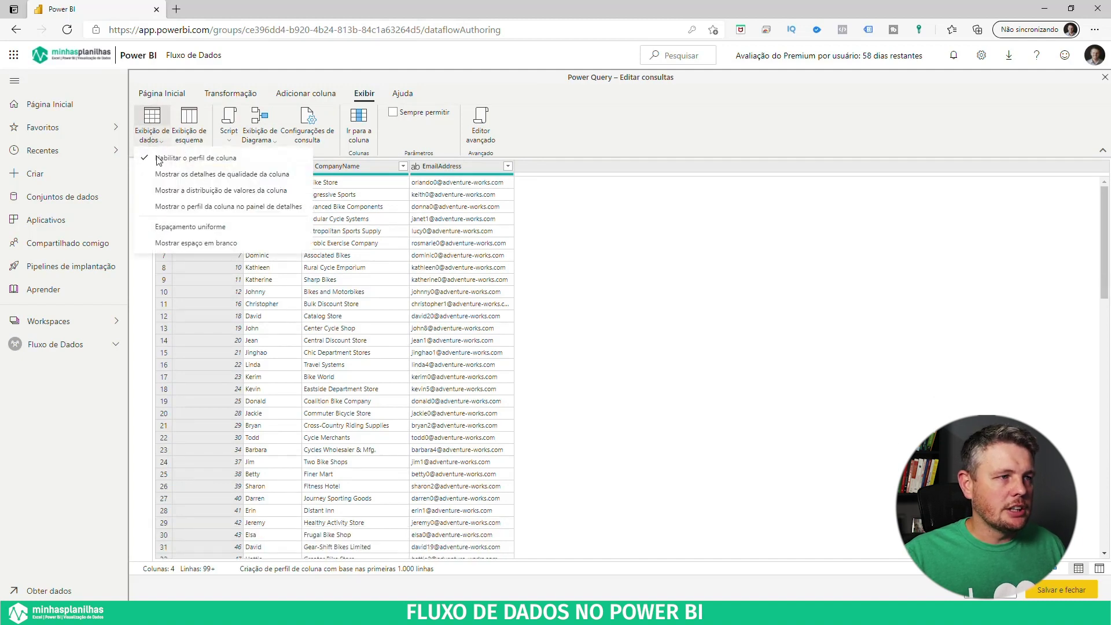
left_click(161, 175)
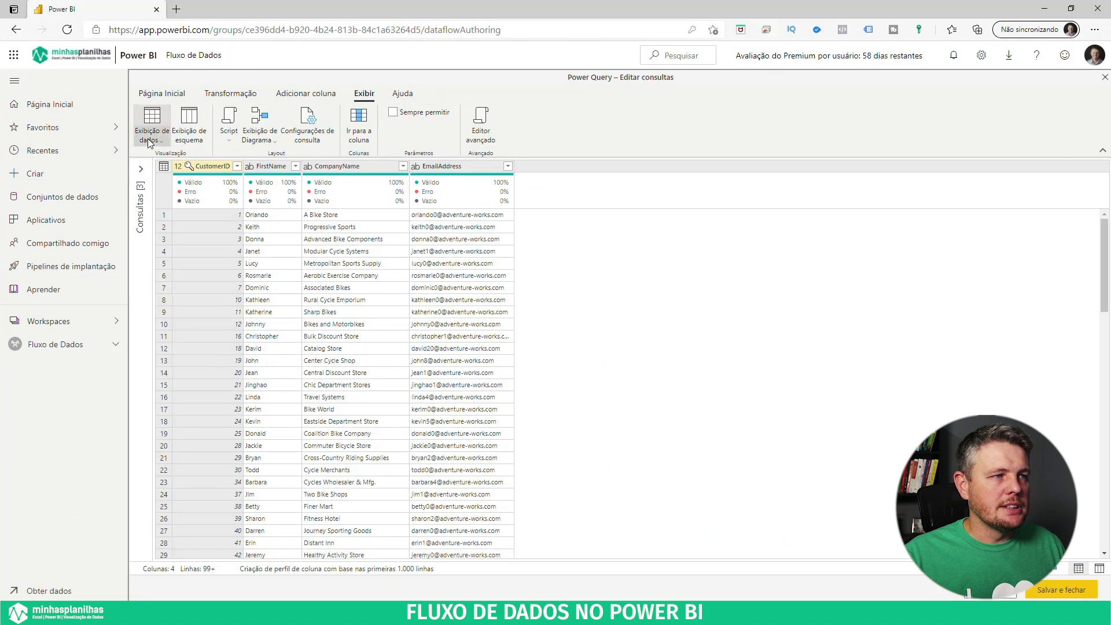
Show the column value distribution for dClientes and hide it again.
left_click(149, 113)
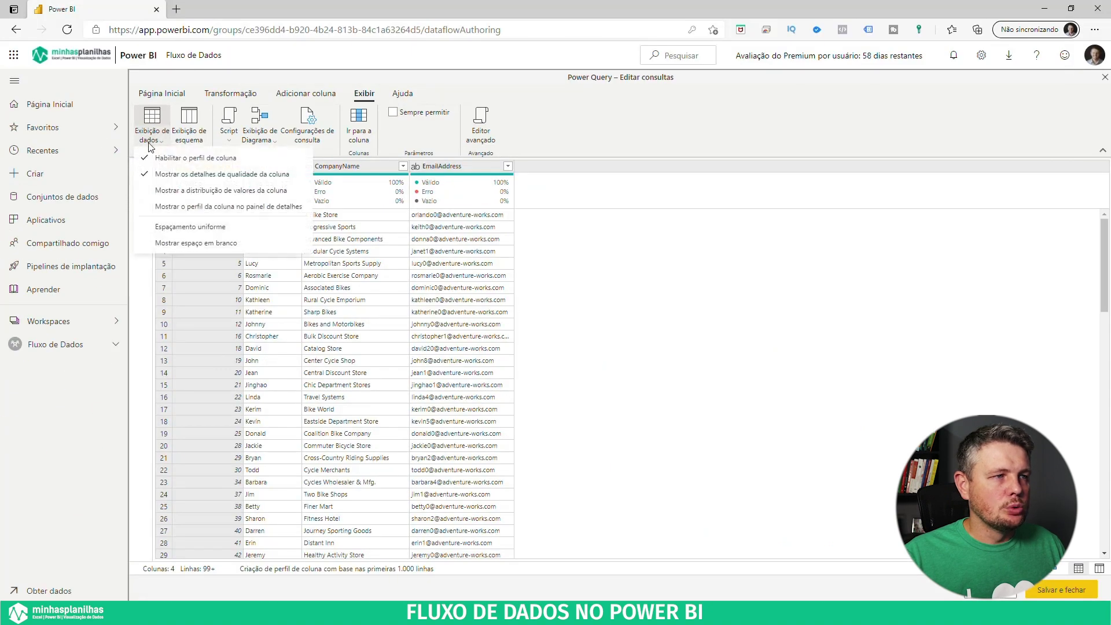
left_click(163, 191)
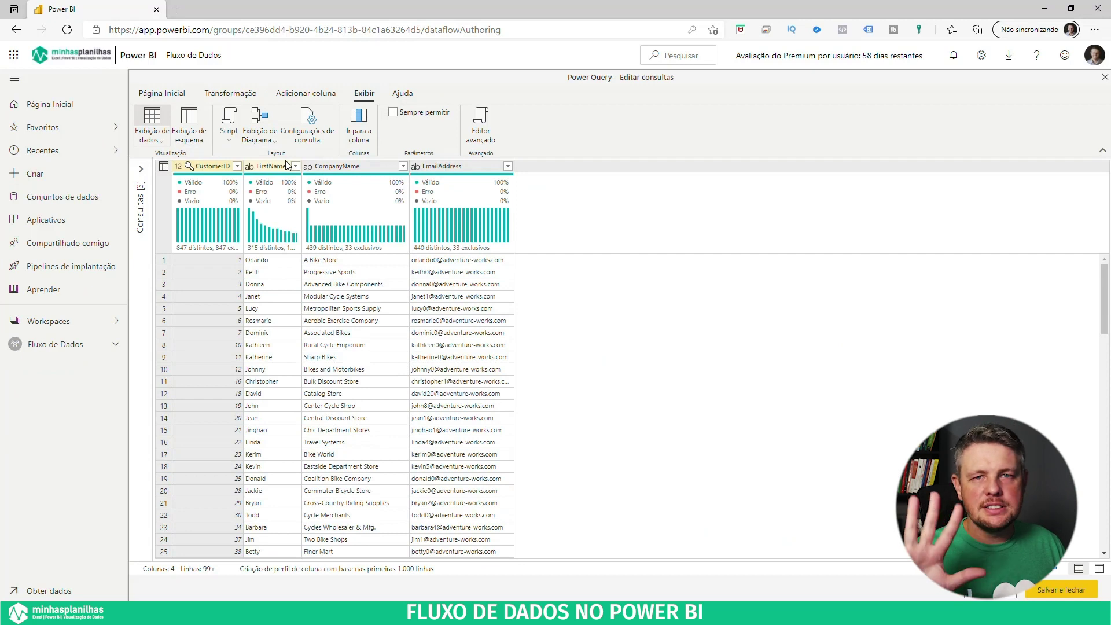
left_click(162, 139)
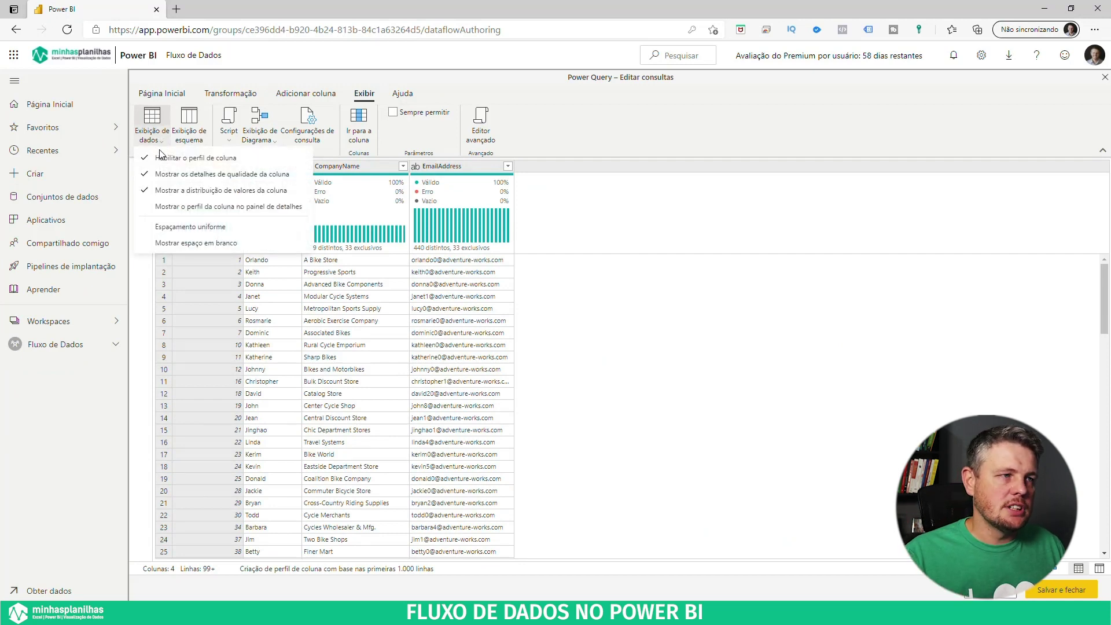
left_click(167, 195)
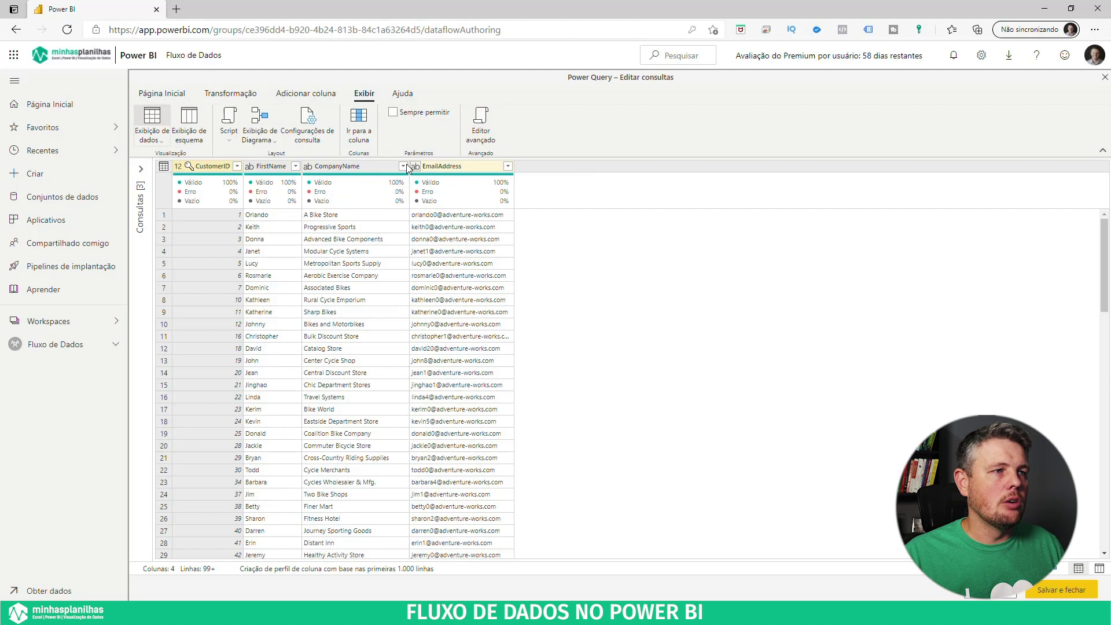
Read the dClientes M code in the Advanced Editor and in an enlarged query script display (Script de consulta).
left_click(480, 130)
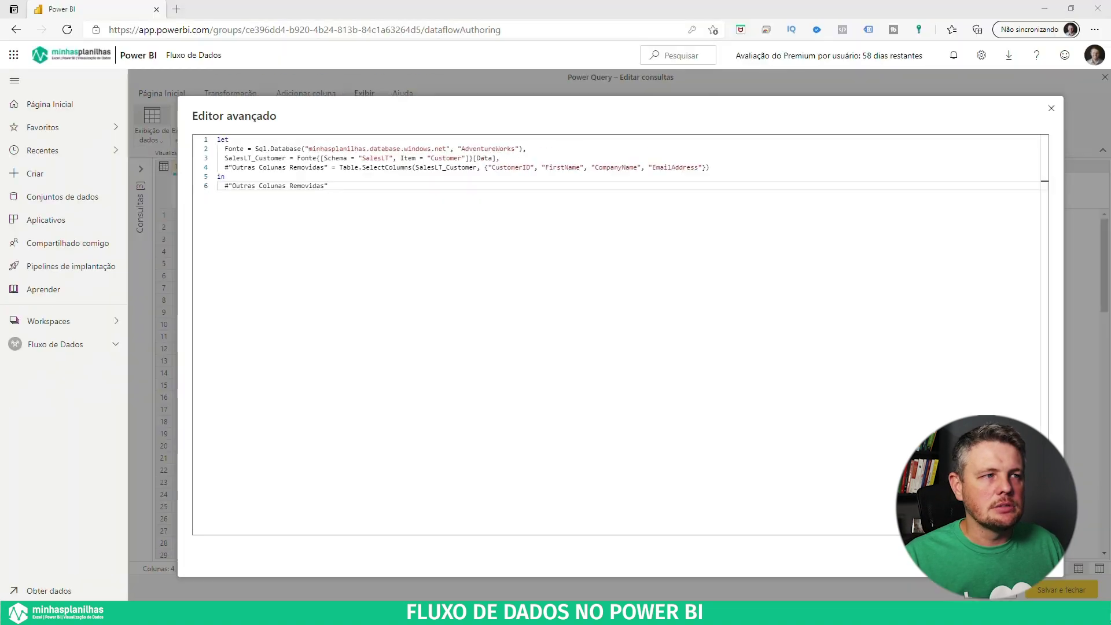
left_click(1045, 110)
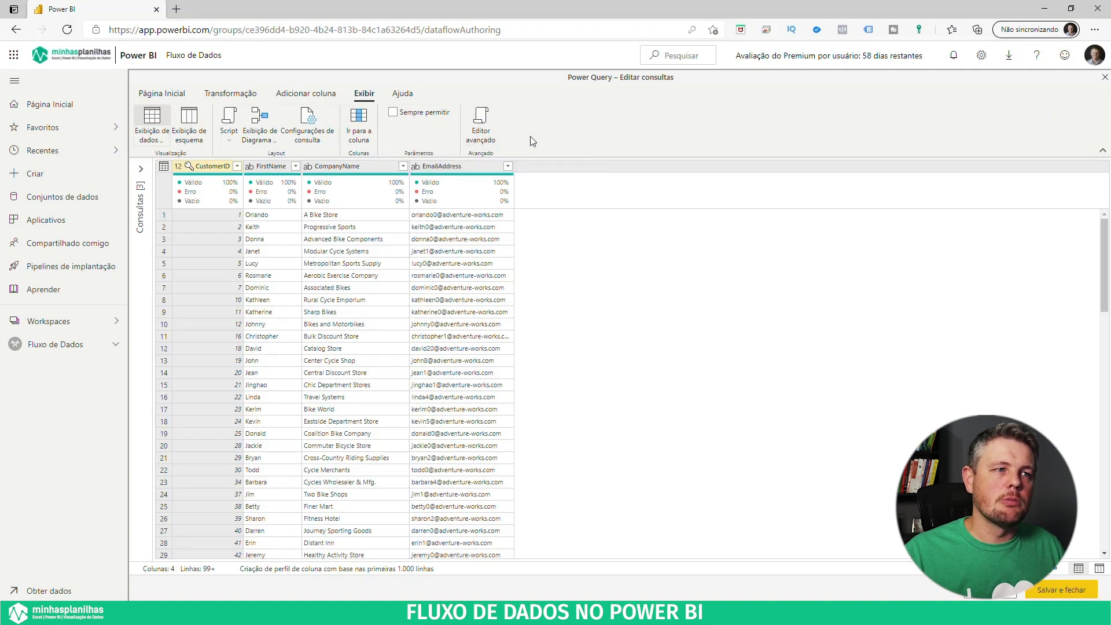
left_click(230, 120)
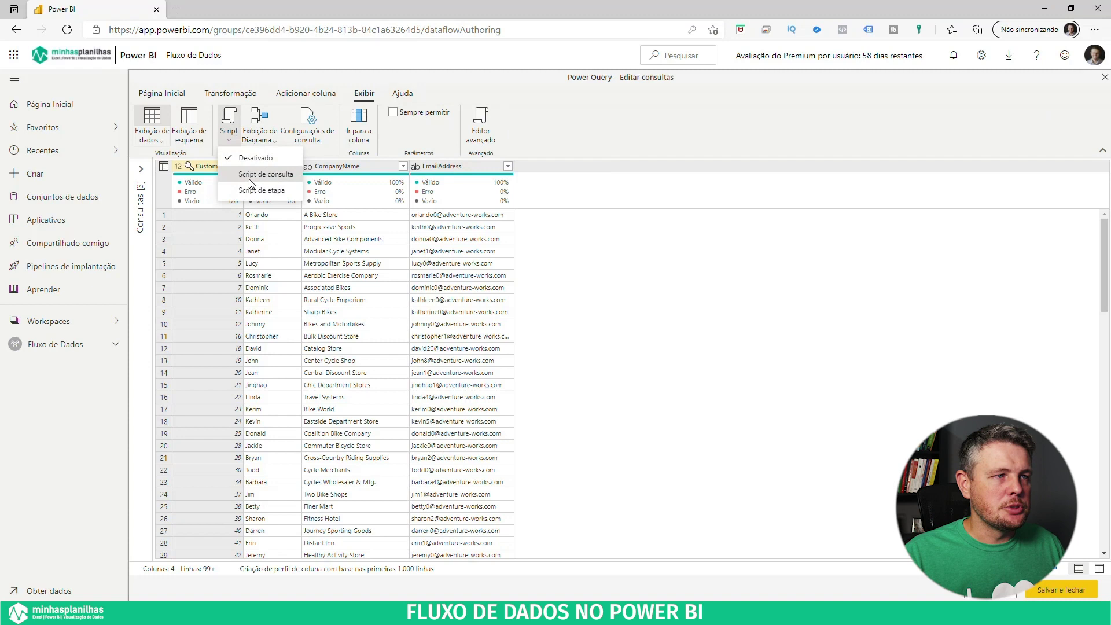
left_click(264, 174)
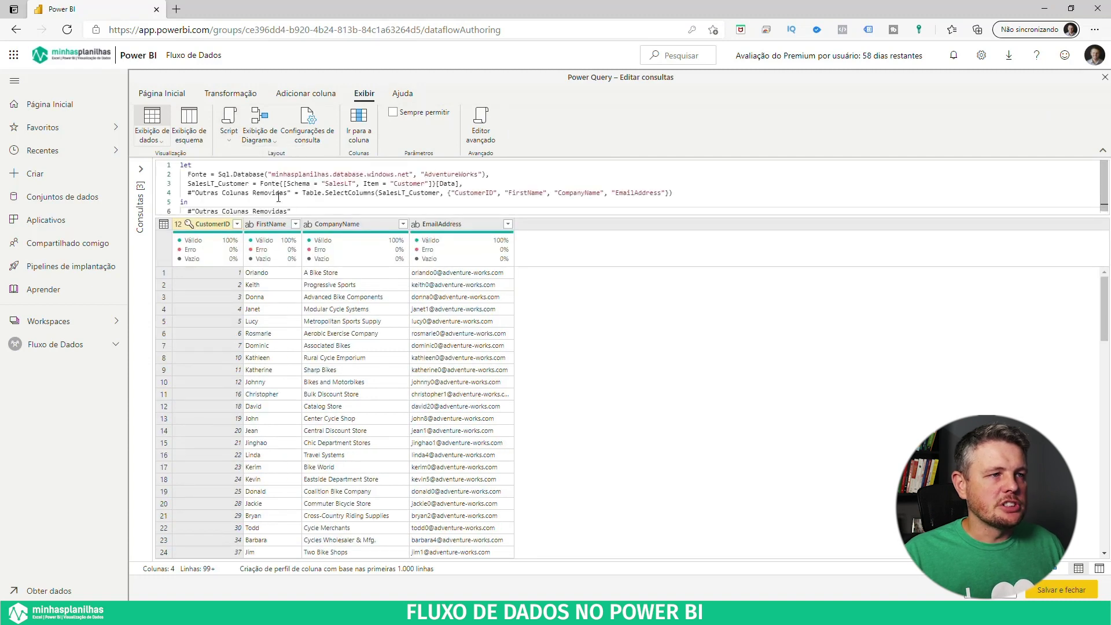
left_click_drag(390, 216, 395, 232)
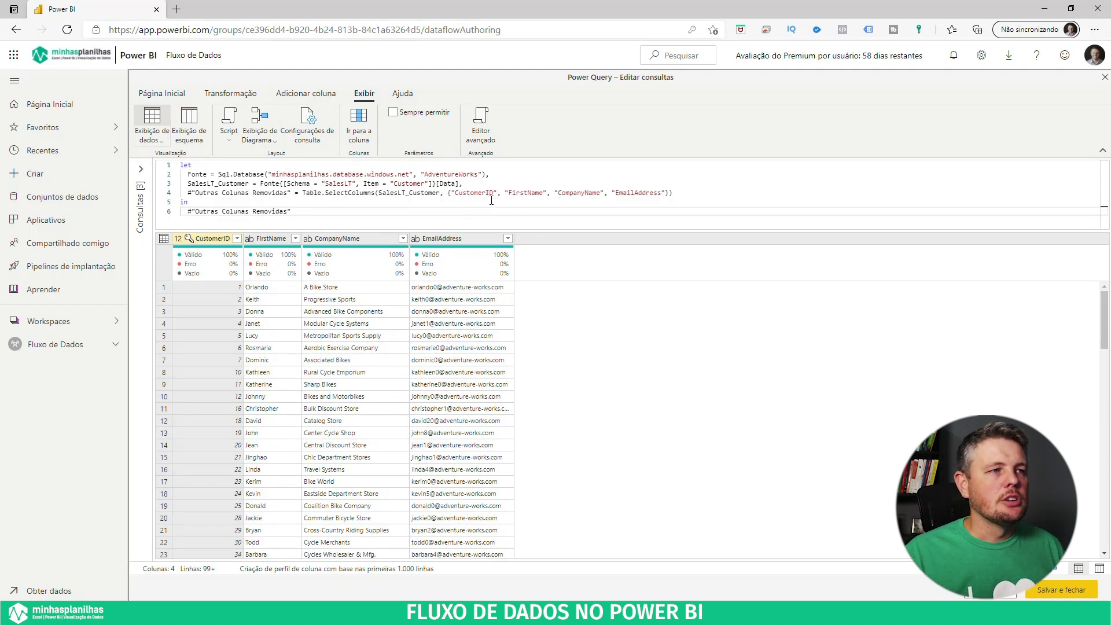
left_click_drag(386, 215, 179, 165)
left_click(426, 197)
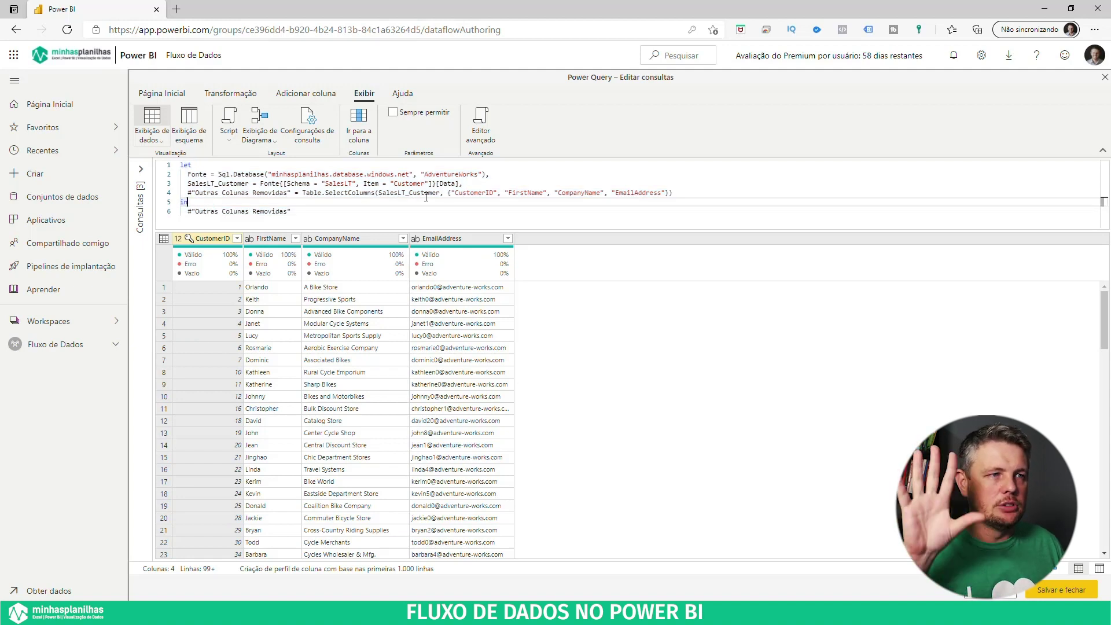
Switch the script display to the step script (Script de etapa) and view the dProdutos formula.
left_click(230, 138)
left_click(261, 190)
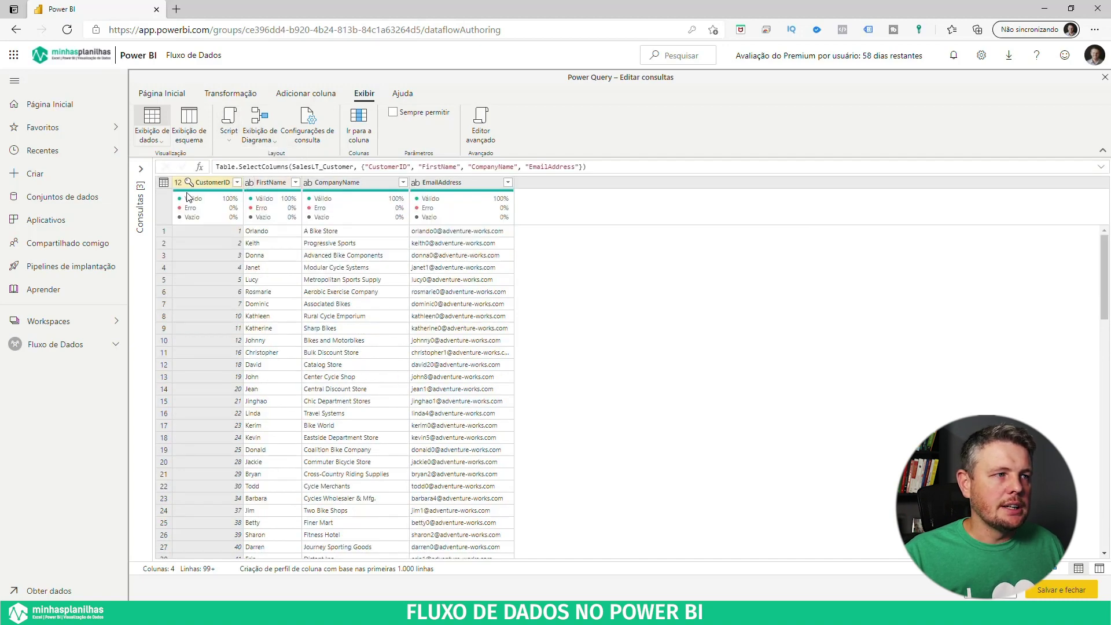
left_click(140, 169)
left_click(173, 201)
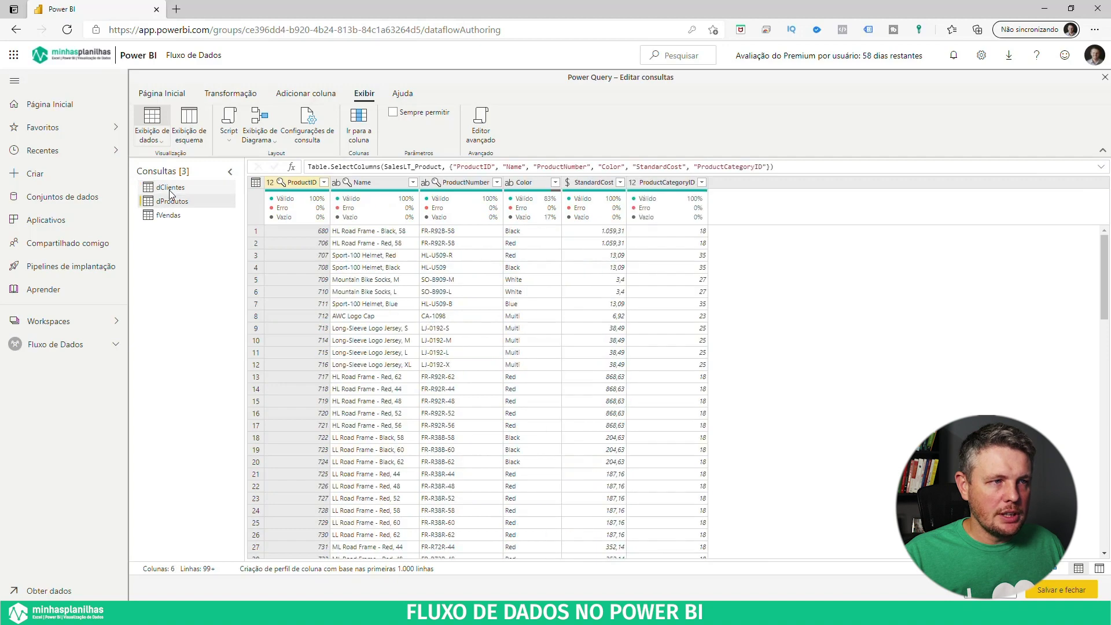
Return to the dClientes query and show its query settings with the applied steps.
left_click(171, 187)
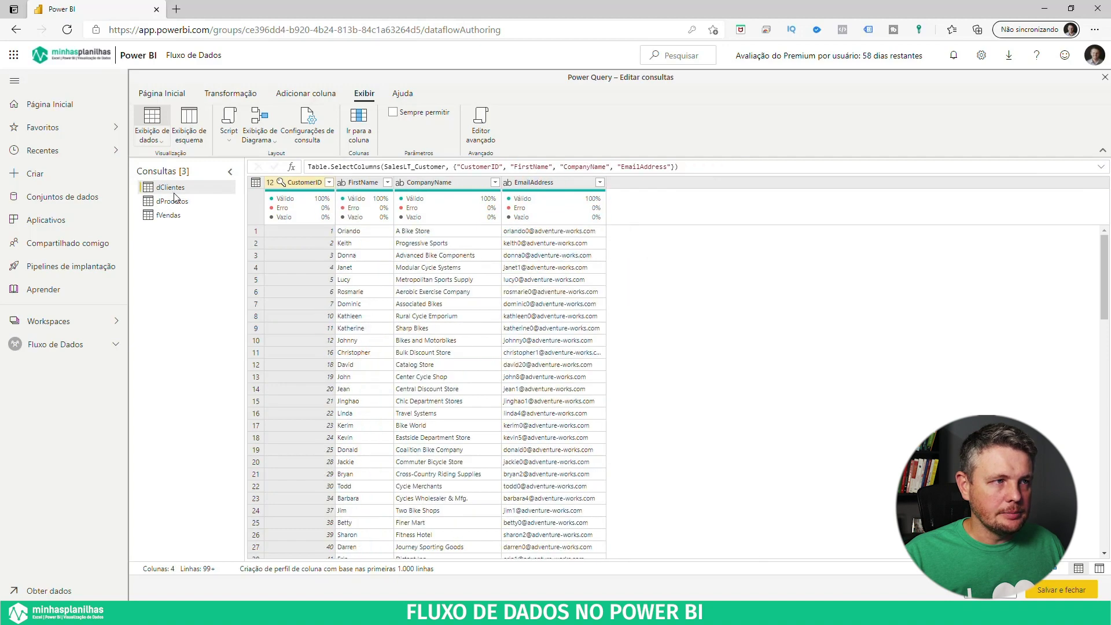
left_click(308, 132)
left_click(1102, 170)
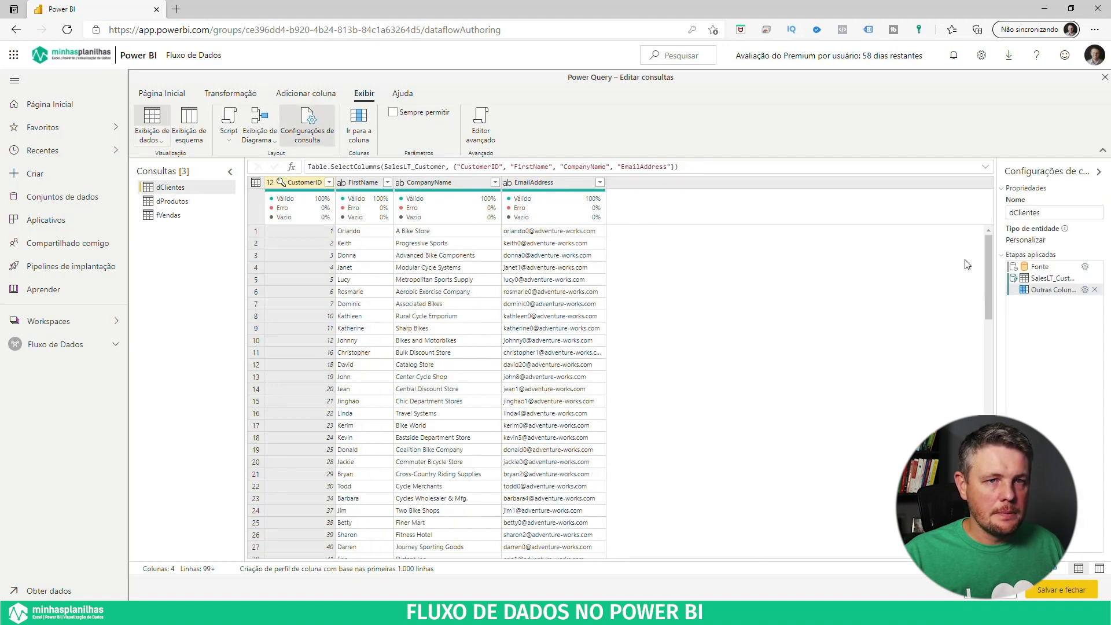
Compare the formula of the SalesLT_Customer step with the full dClientes query script (Script de consulta) and its Advanced Editor code.
left_click(1052, 278)
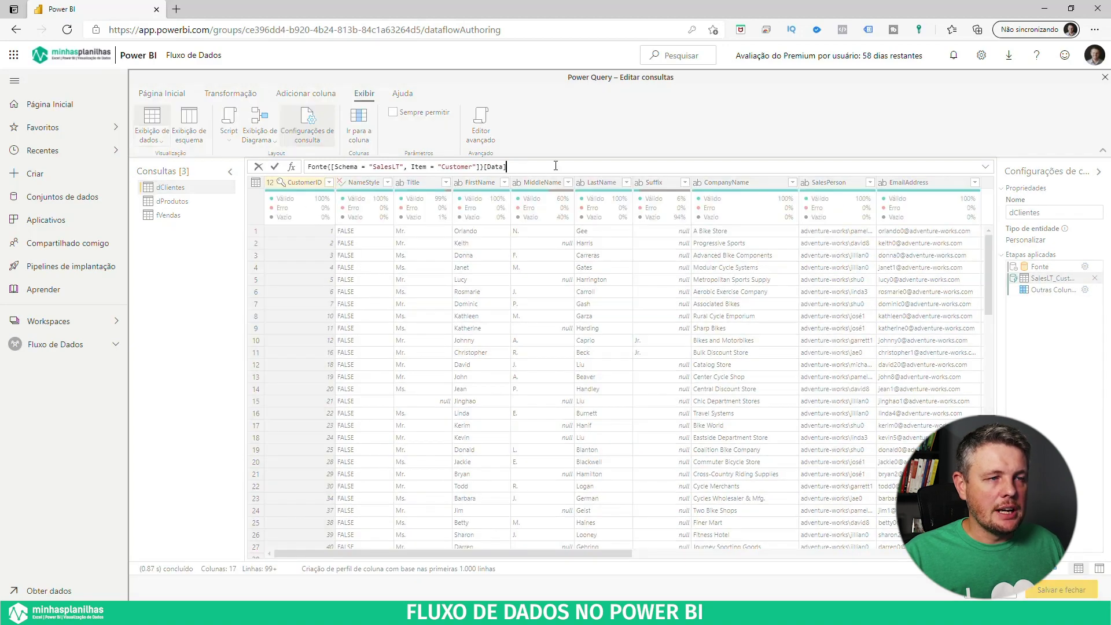
left_click(1050, 291)
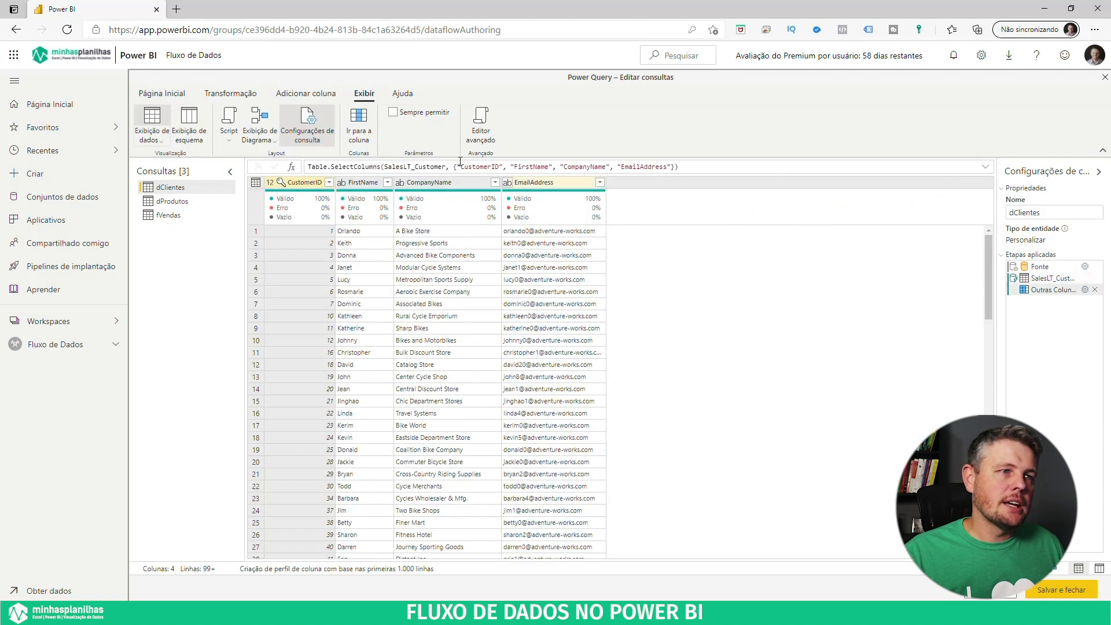
left_click(229, 126)
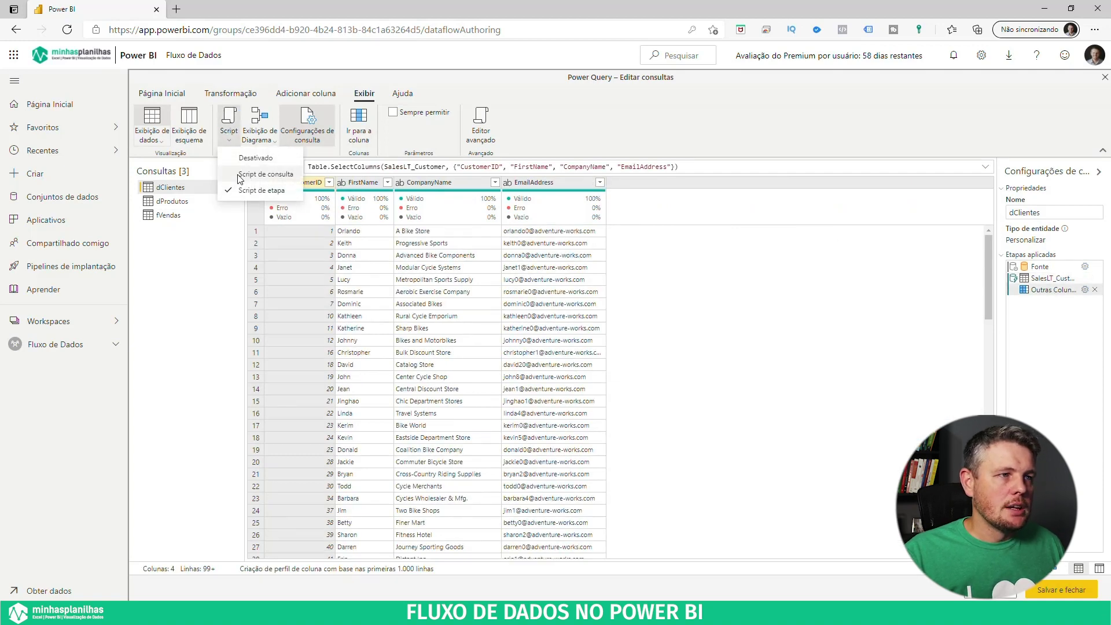
left_click(265, 174)
left_click_drag(432, 215, 435, 159)
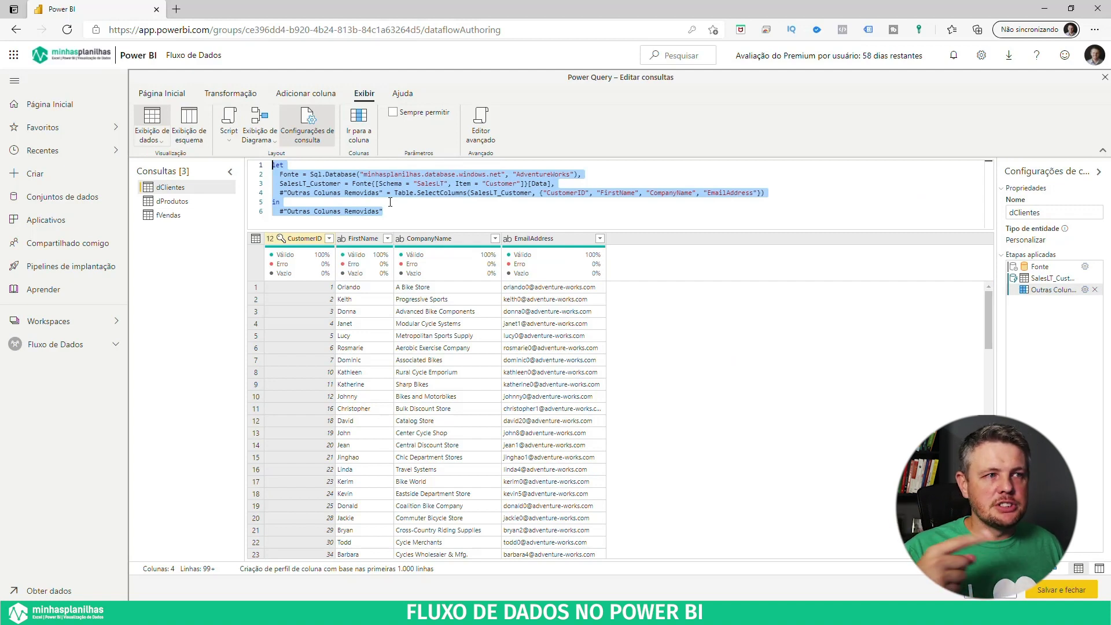
left_click(482, 130)
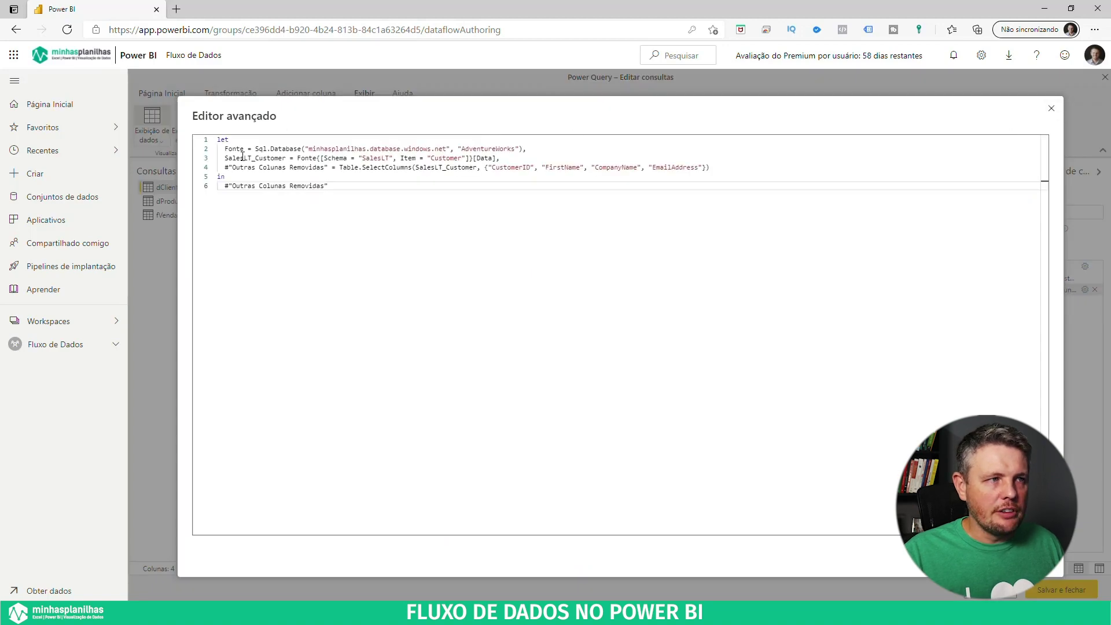
left_click(1050, 108)
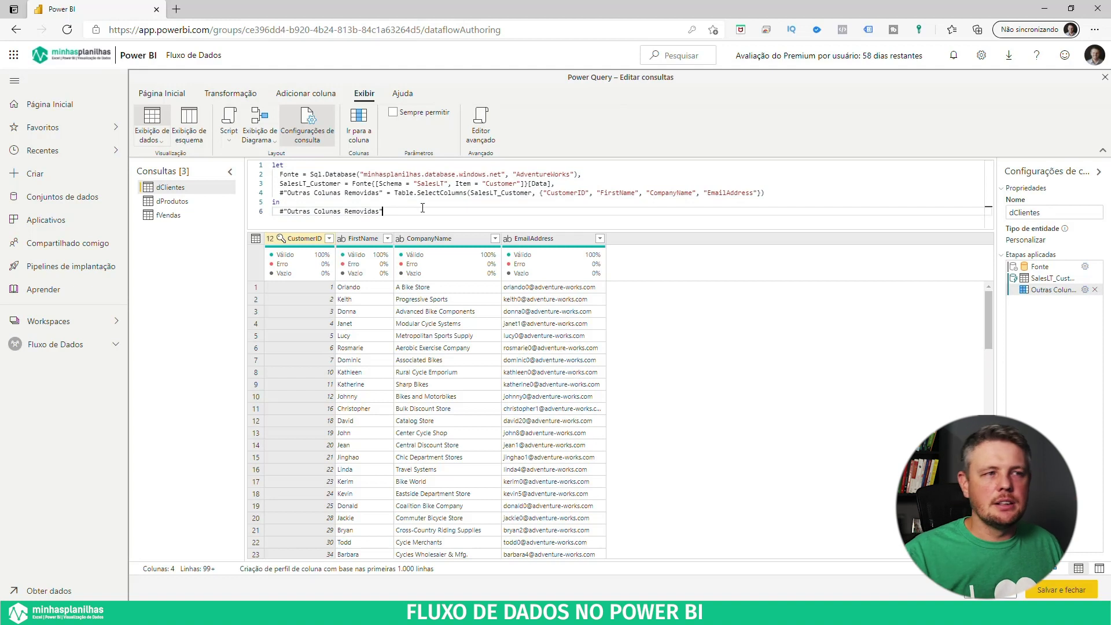
Turn the script display off (Desativado) and check the fVendas and dProdutos queries before returning to dClientes.
left_click(231, 136)
left_click(234, 157)
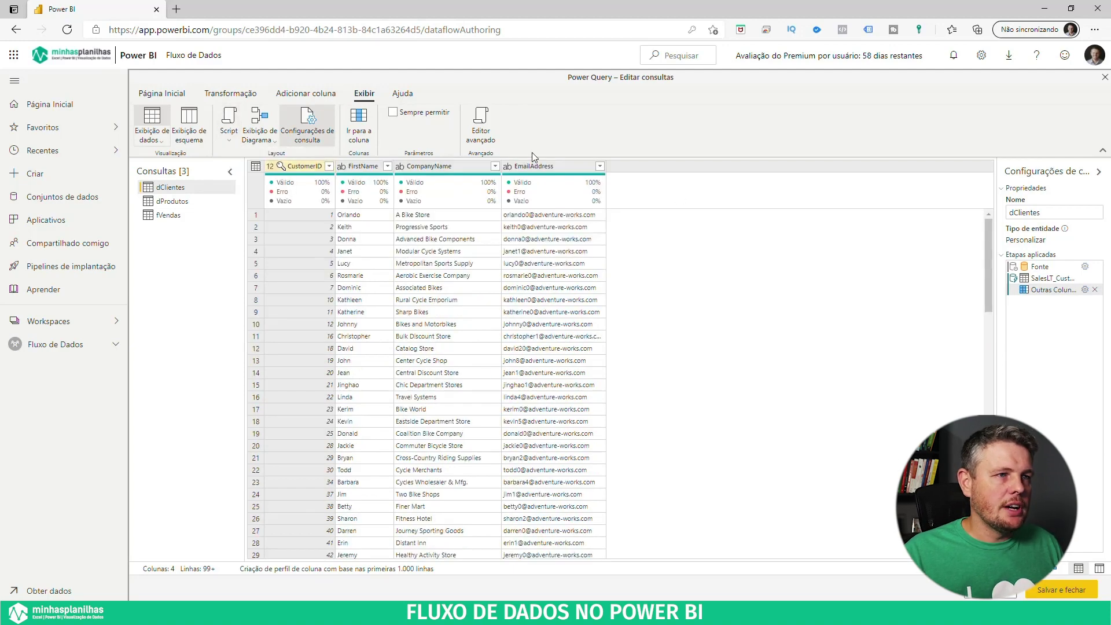
left_click(169, 214)
left_click(171, 201)
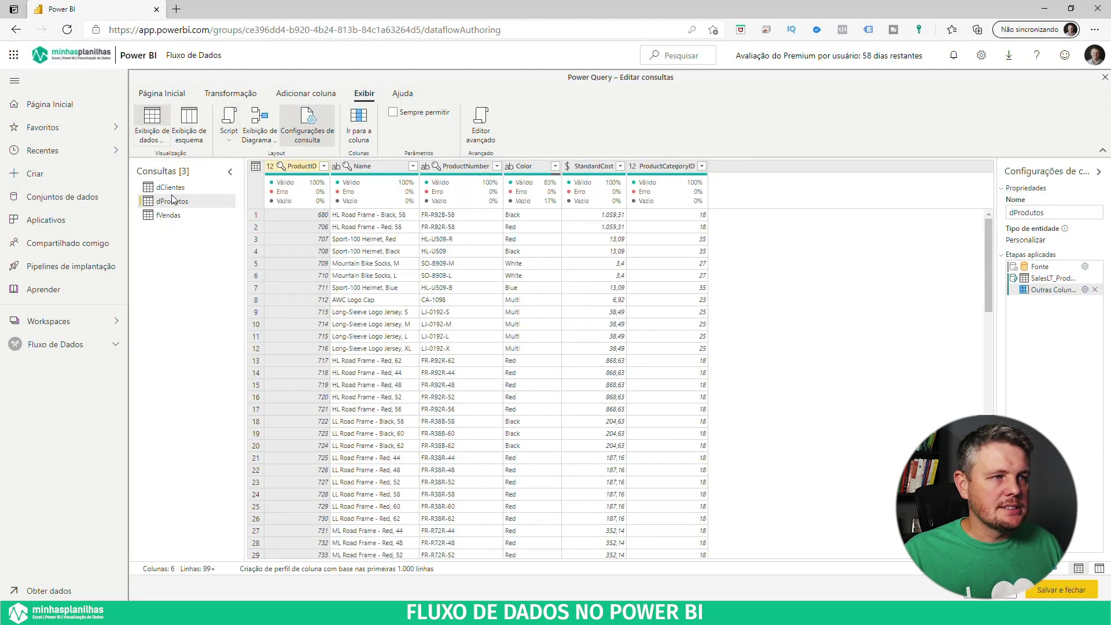
left_click(170, 188)
left_click(172, 95)
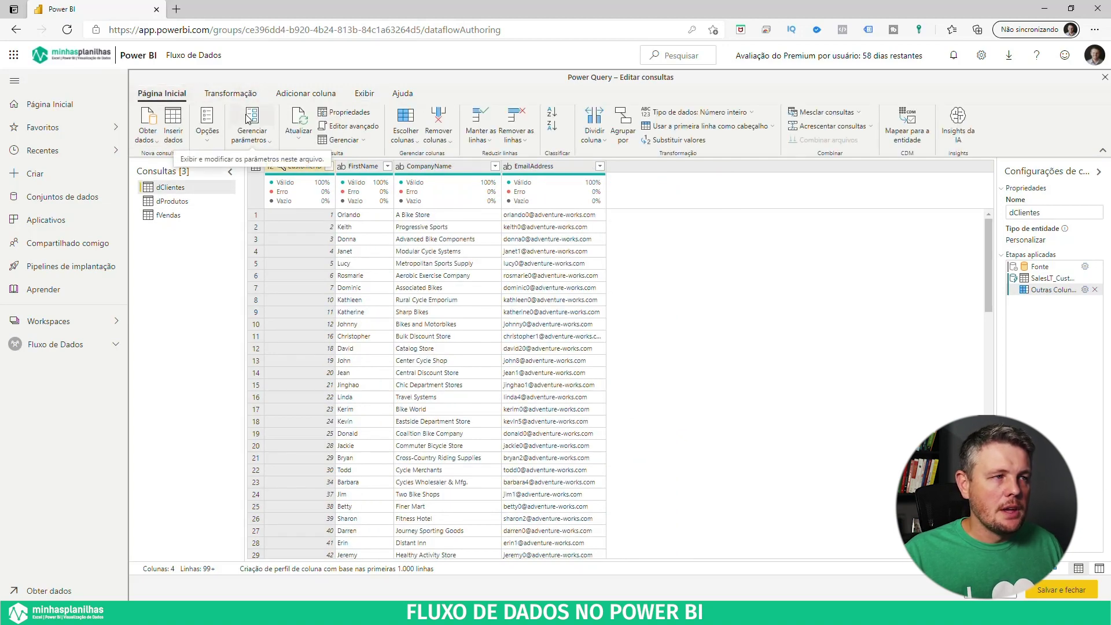
left_click(230, 95)
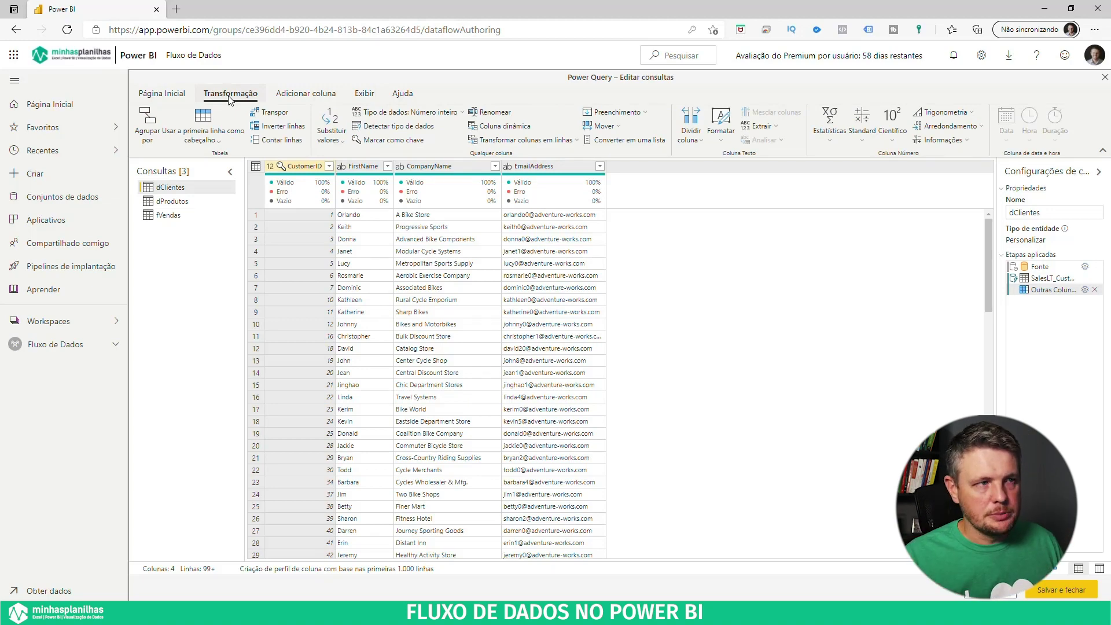
left_click(305, 94)
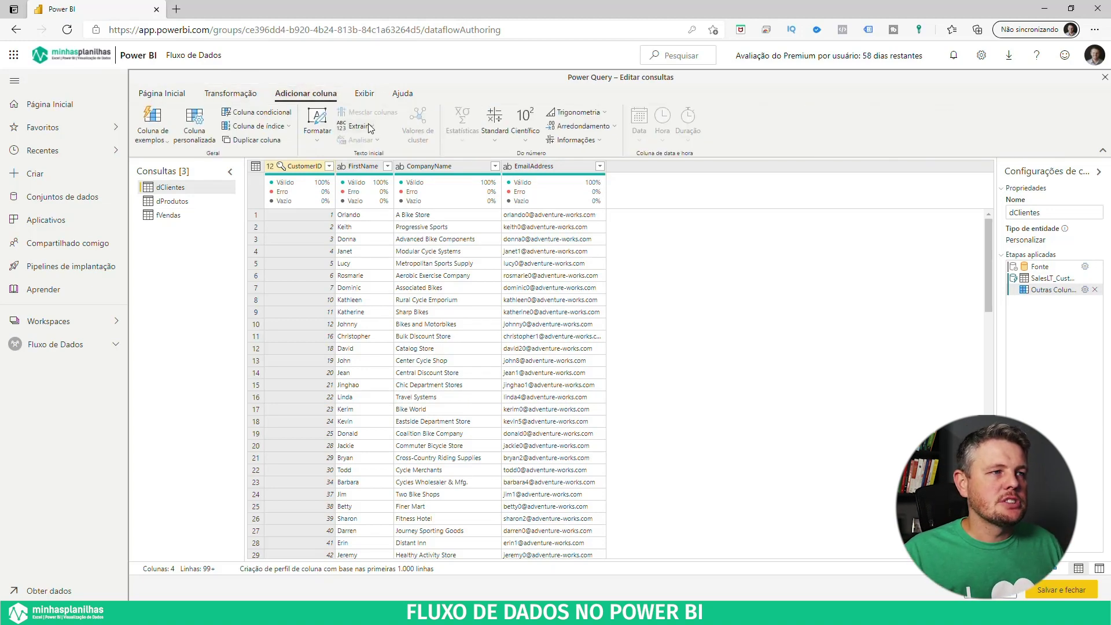
left_click(365, 94)
left_click(175, 94)
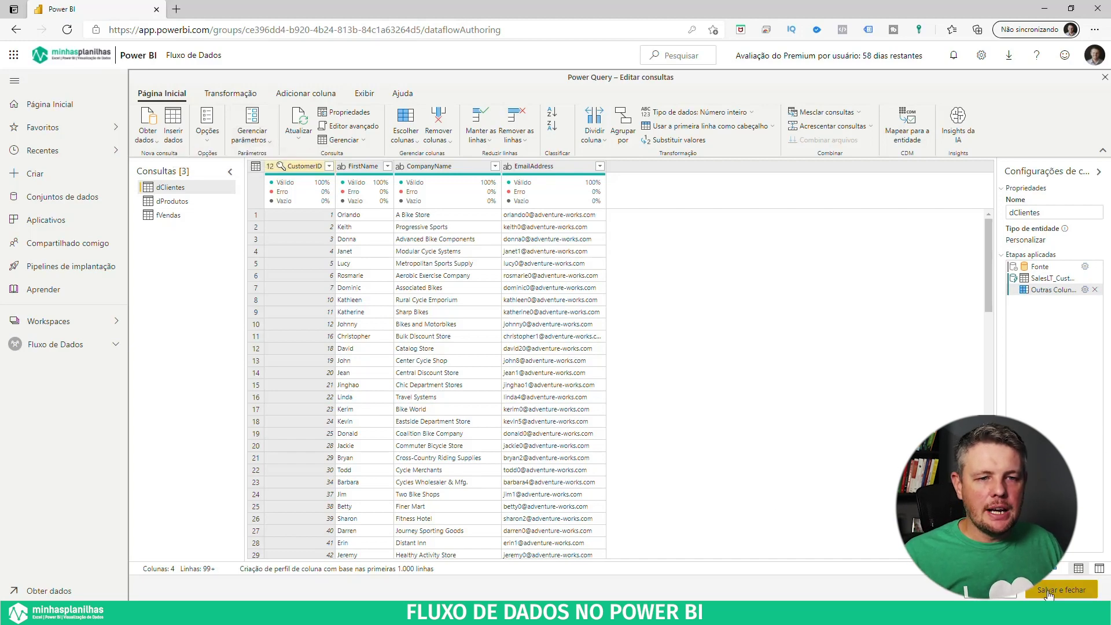
Save and close the queries as a dataflow named Fluxo de Dados Vendas and refresh it immediately.
left_click(1069, 593)
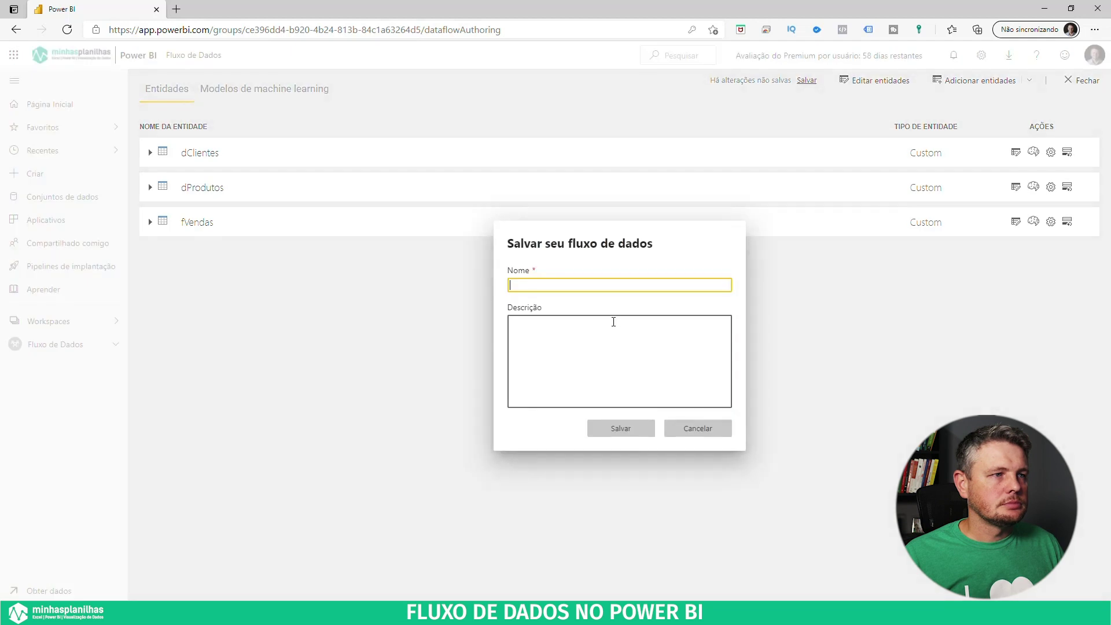
left_click(552, 283)
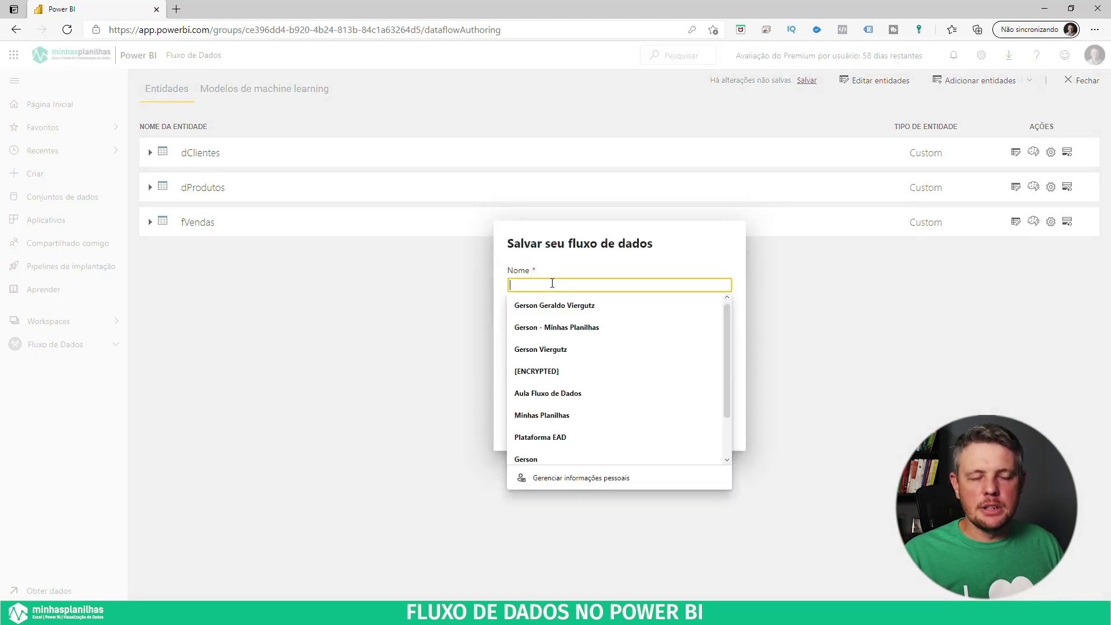
type("Fluxo de ")
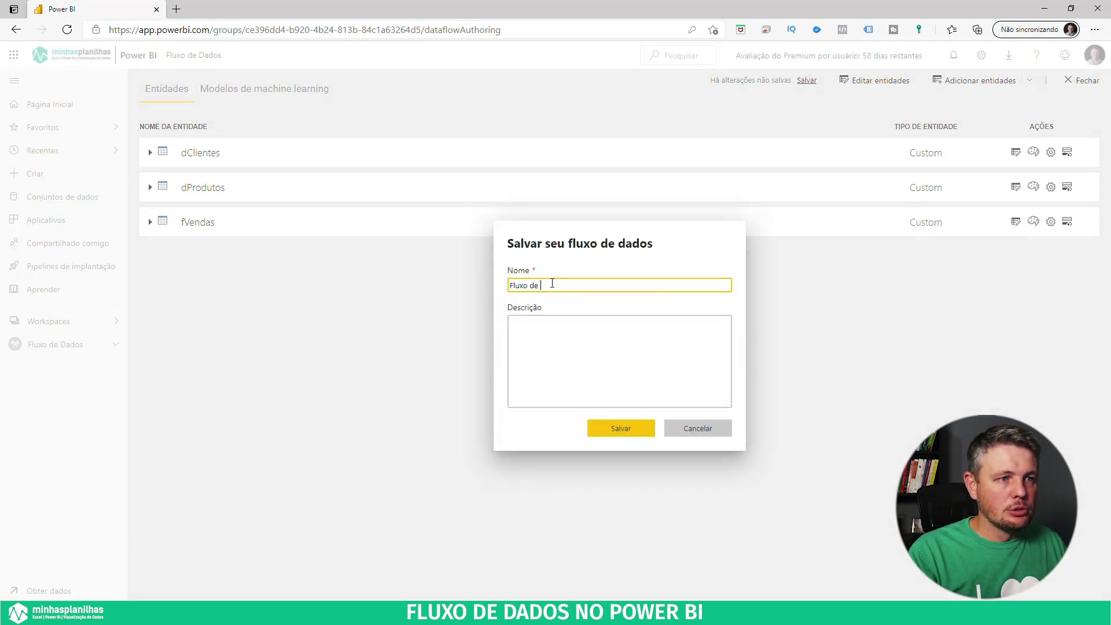
type("Dados Vendas")
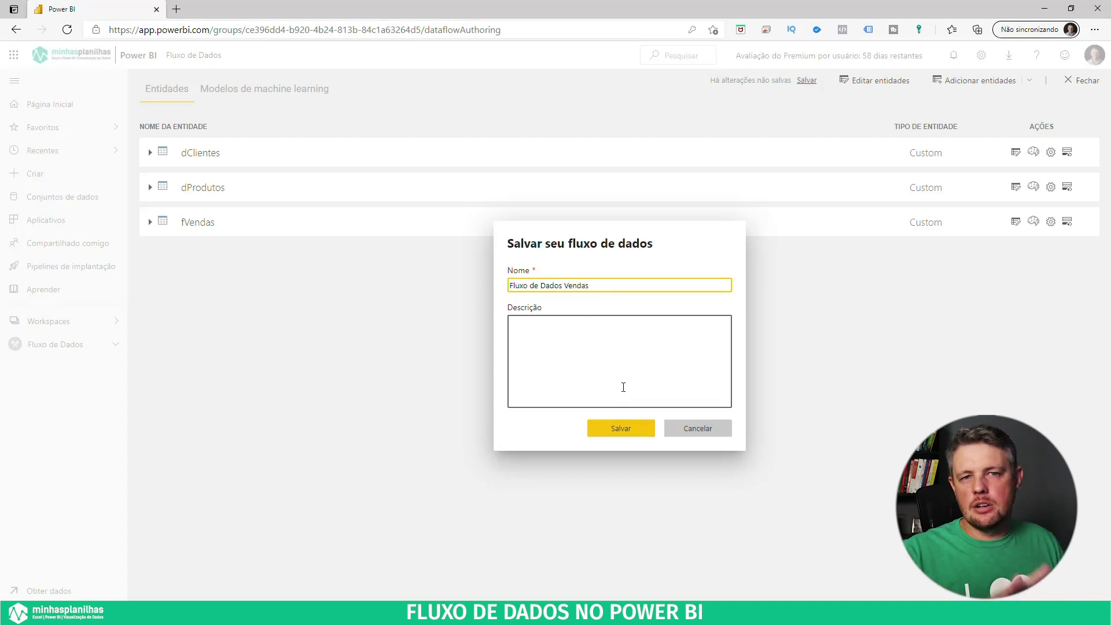
left_click(633, 441)
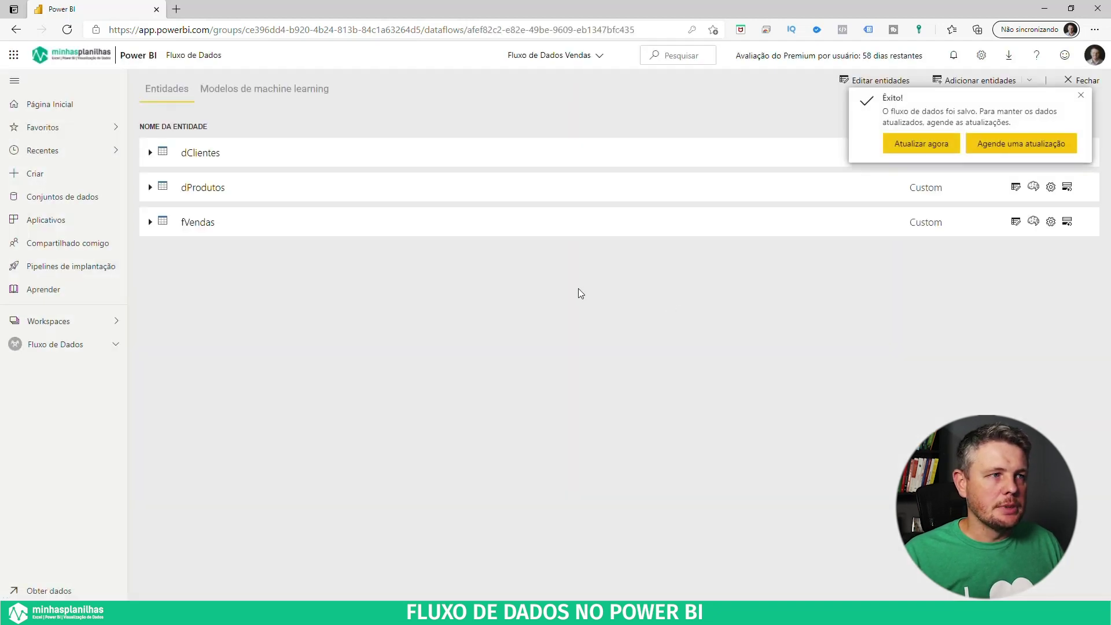
left_click(917, 145)
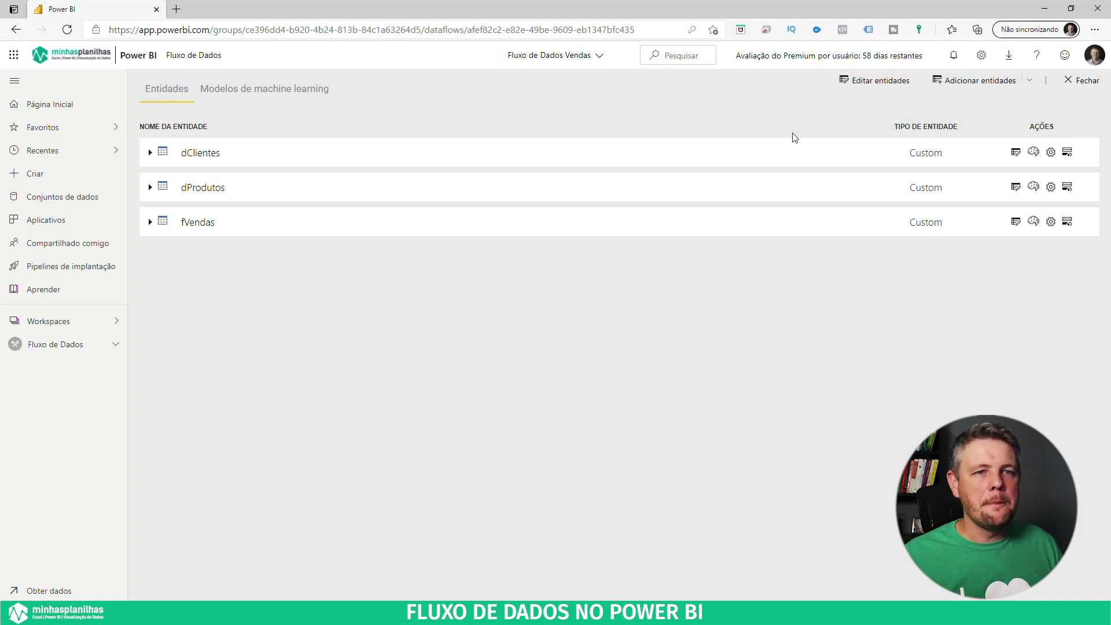
Inspect the dClientes entity's properties and the options for adding entities, and close the dataflow.
left_click(1050, 153)
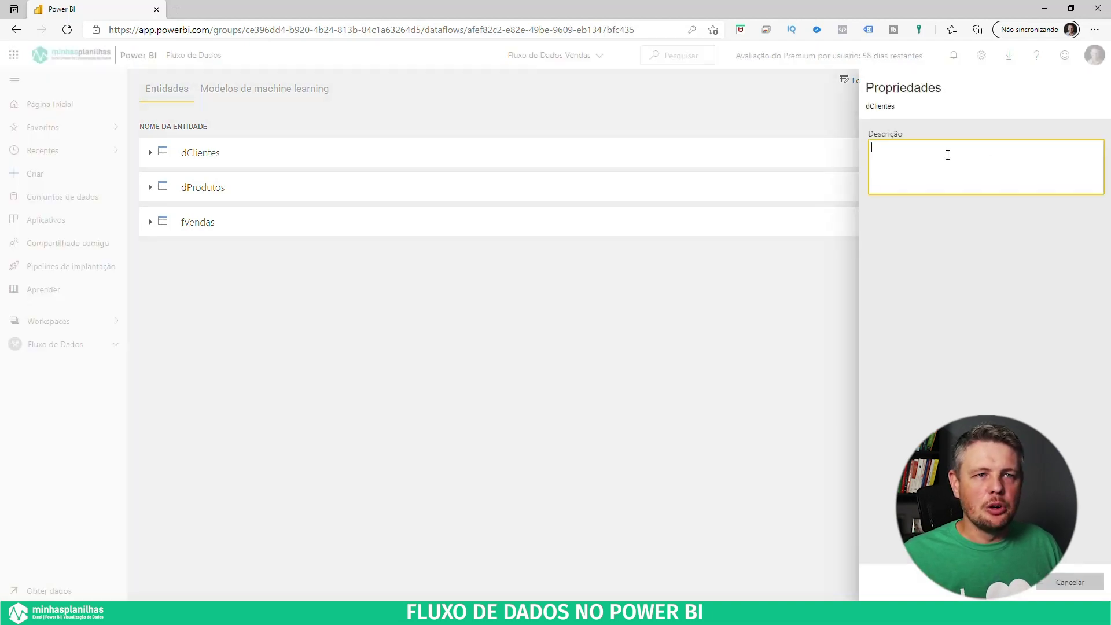
left_click(1070, 582)
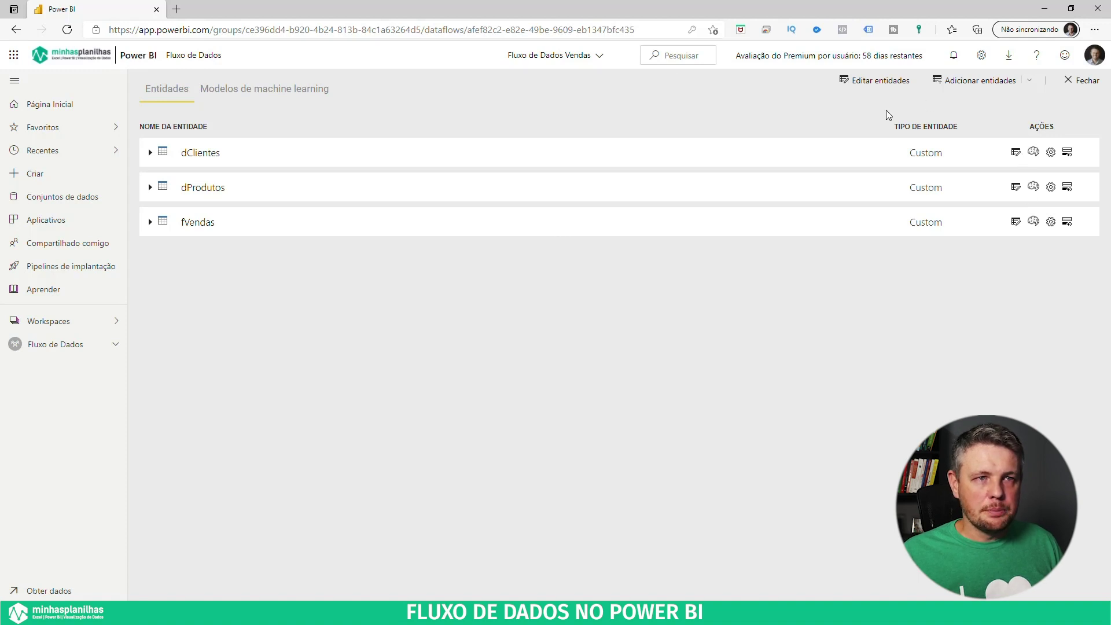
left_click(1029, 83)
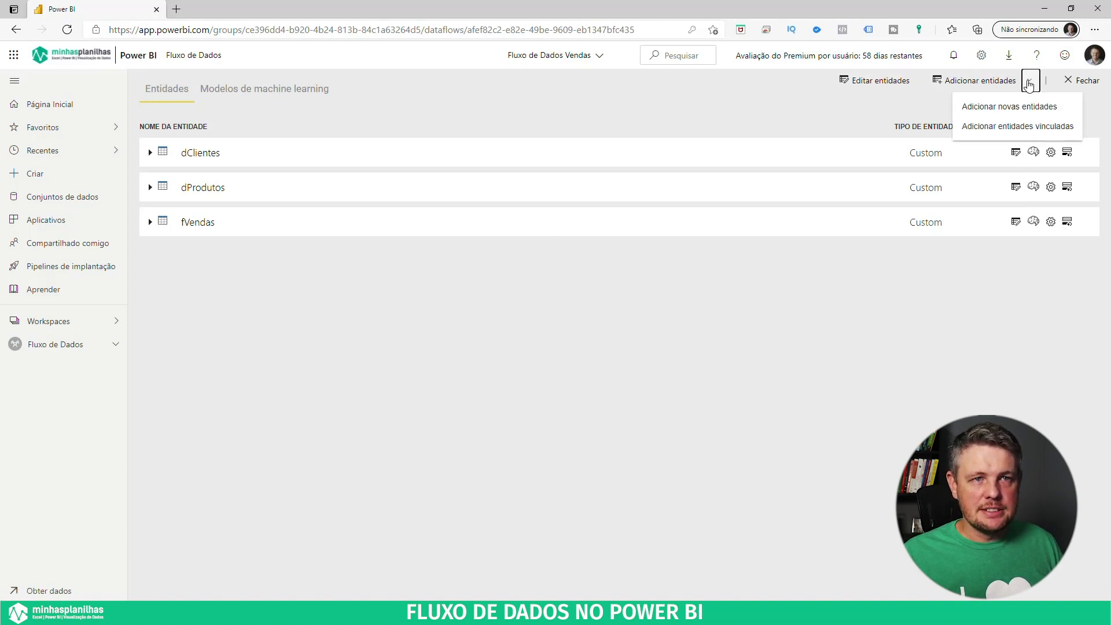
left_click(1076, 84)
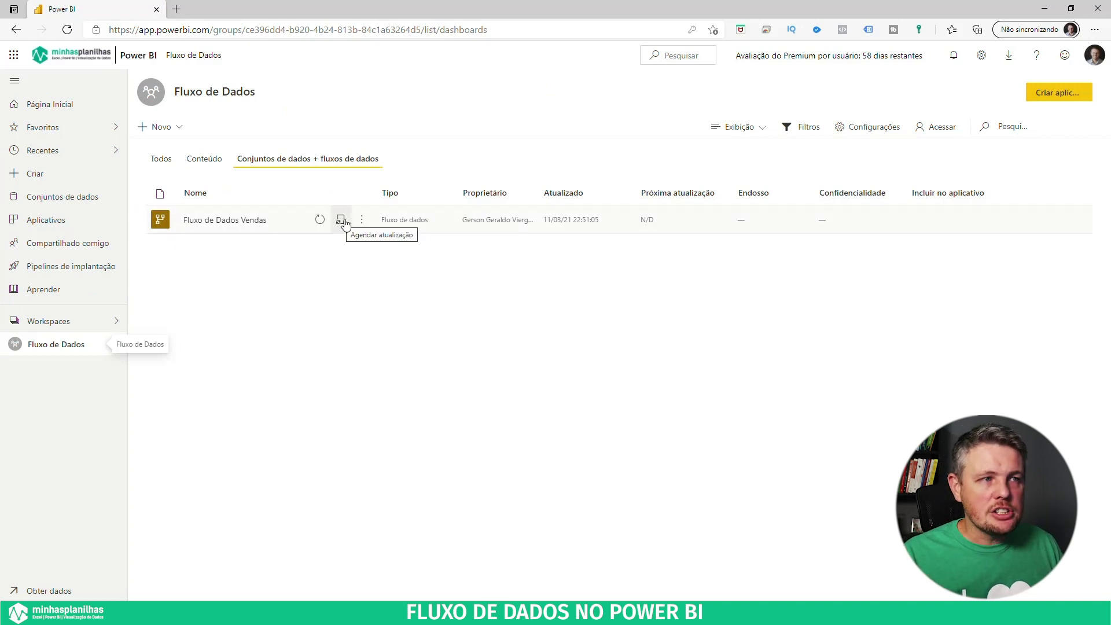
View the lineage of Fluxo de Dados Vendas and return the workspace to the list view.
left_click(364, 221)
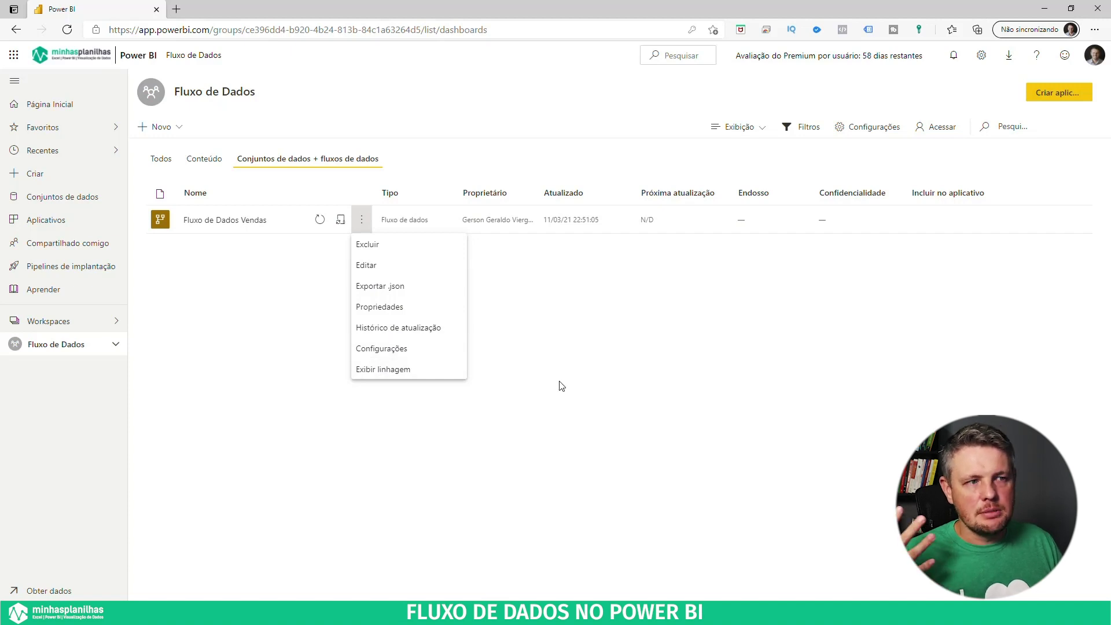
left_click(404, 369)
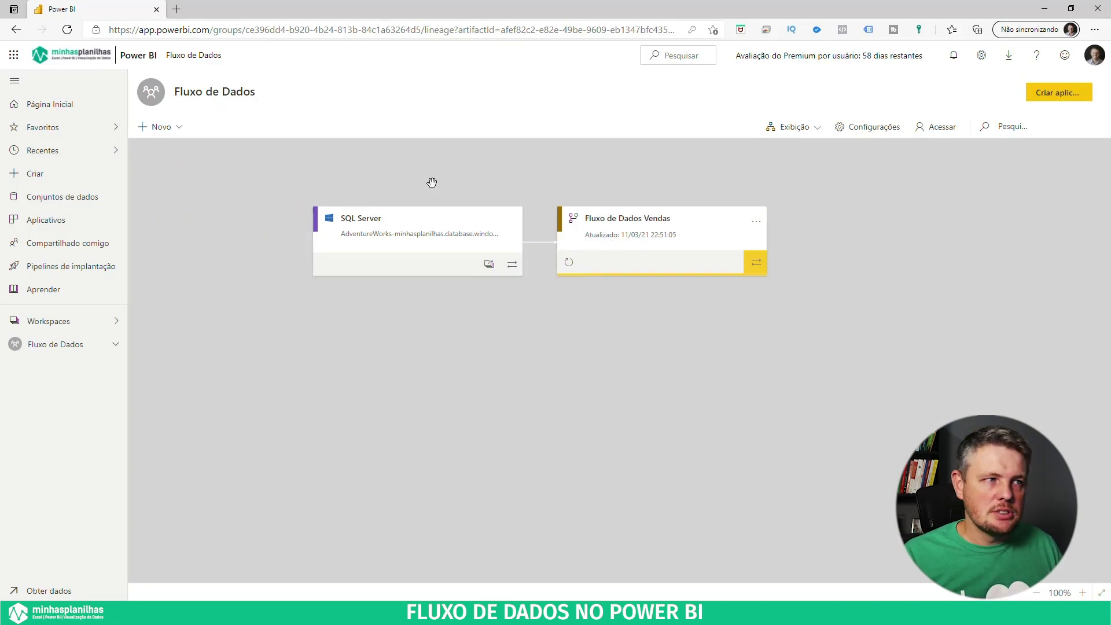
left_click(822, 126)
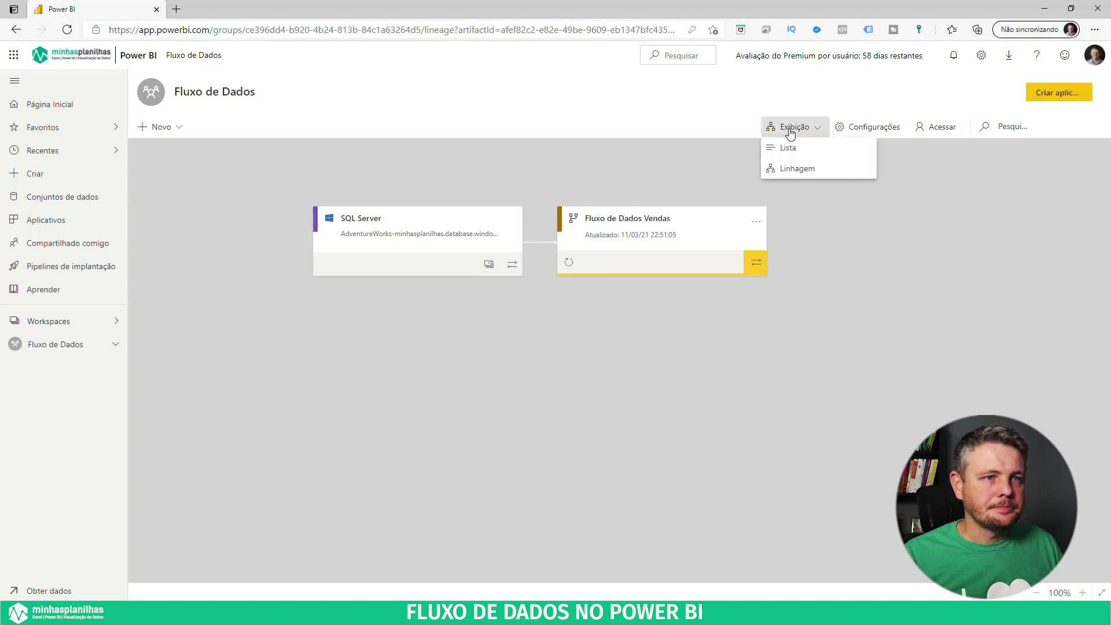
left_click(788, 148)
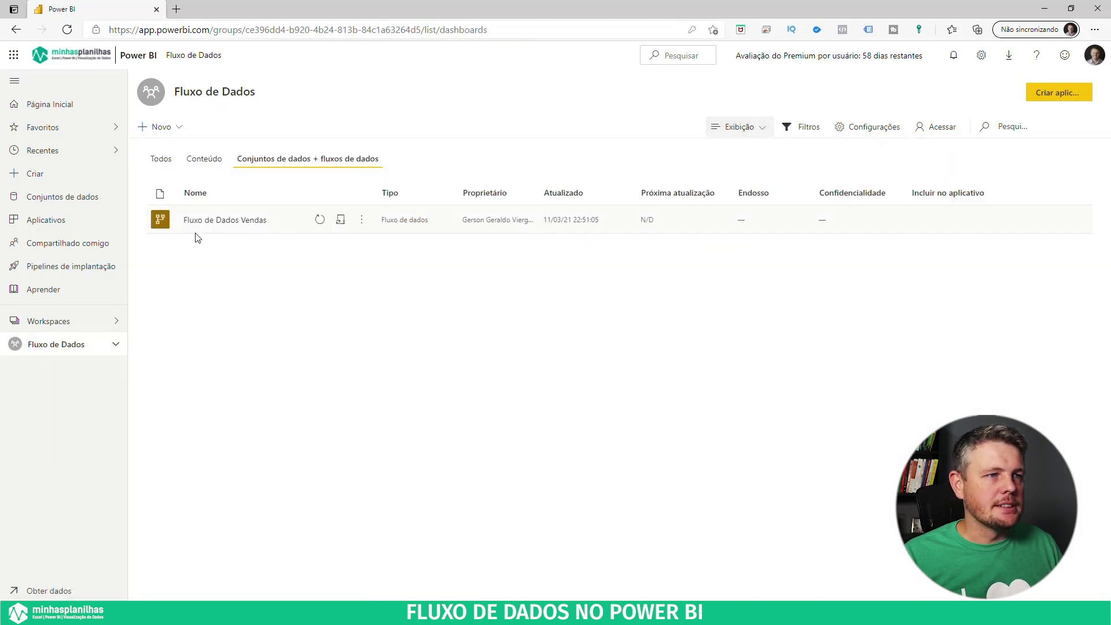
In the refresh settings of Fluxo de Dados Vendas, switch off the data gateway option and check the data source credentials.
left_click(340, 221)
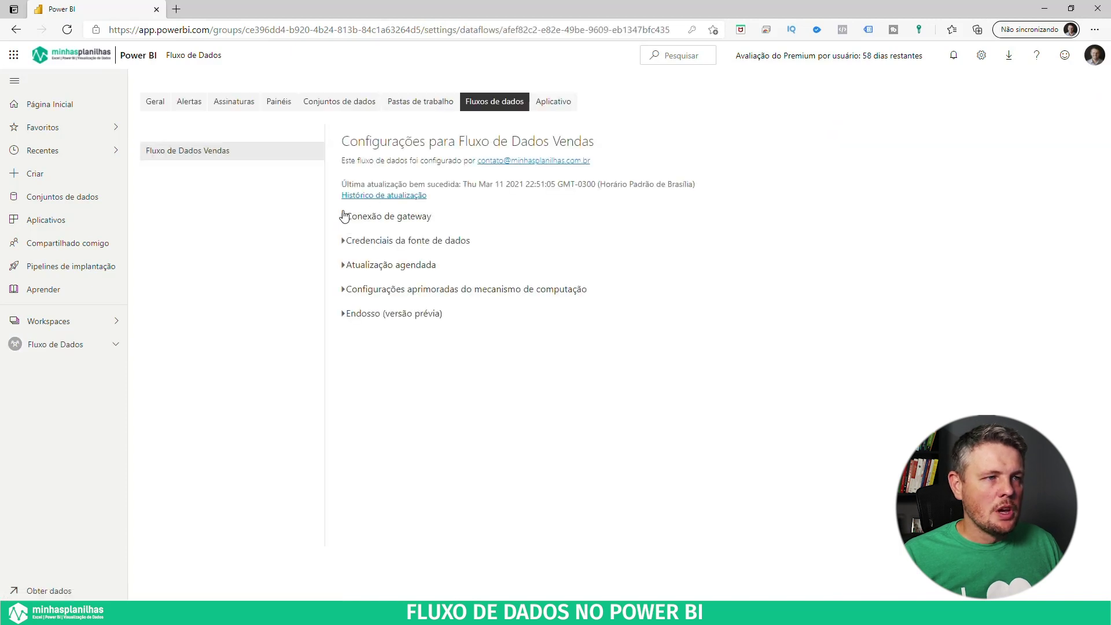
left_click(344, 217)
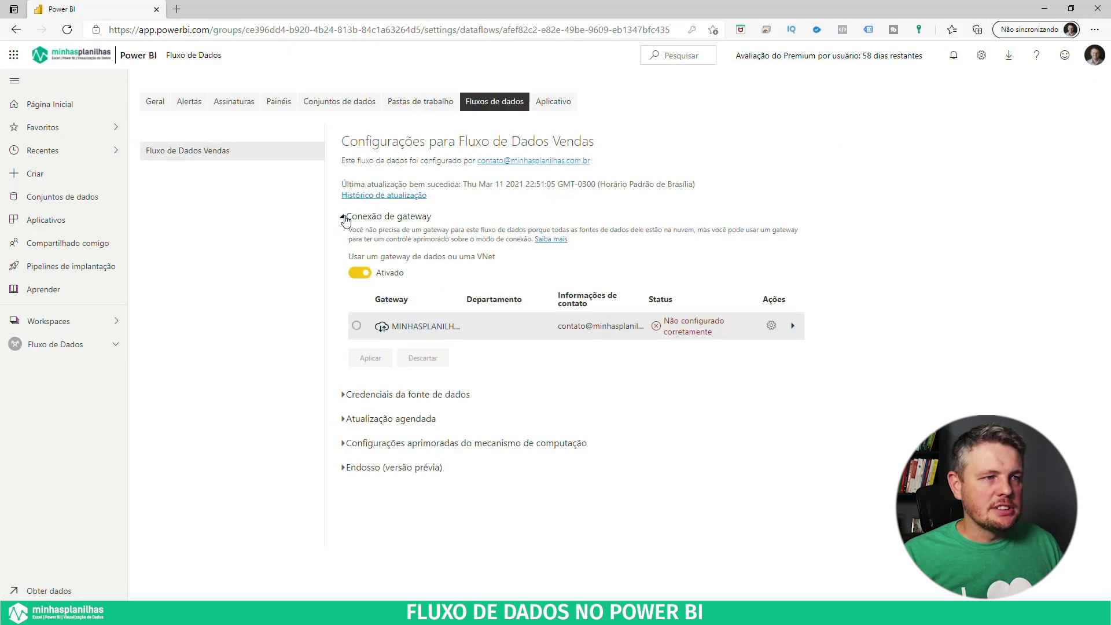
left_click(362, 277)
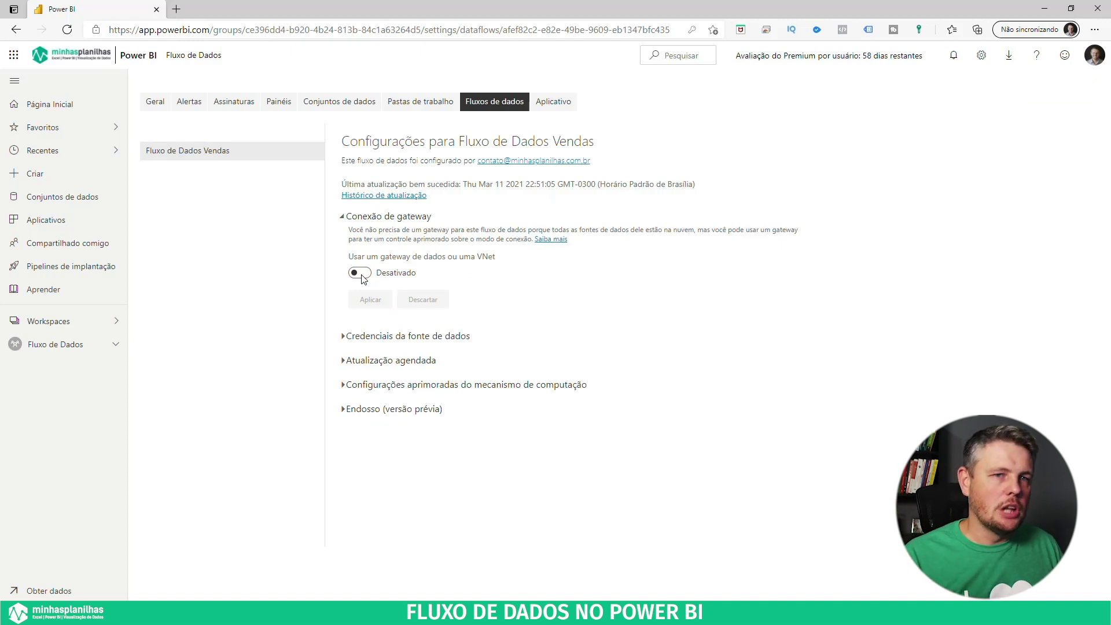
left_click(341, 216)
left_click(341, 242)
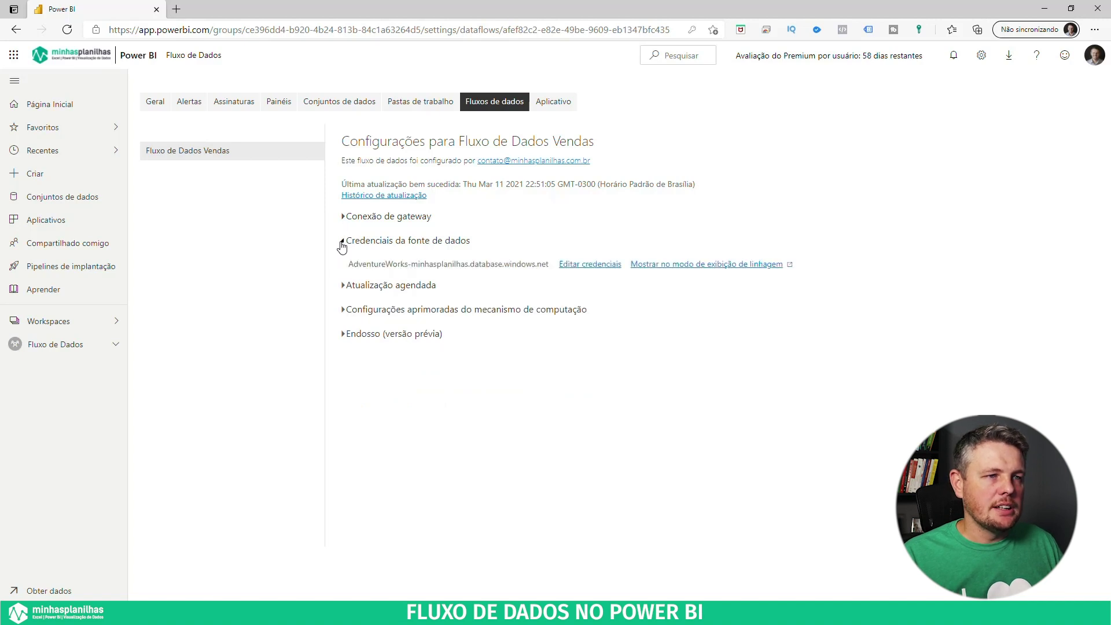
left_click(342, 243)
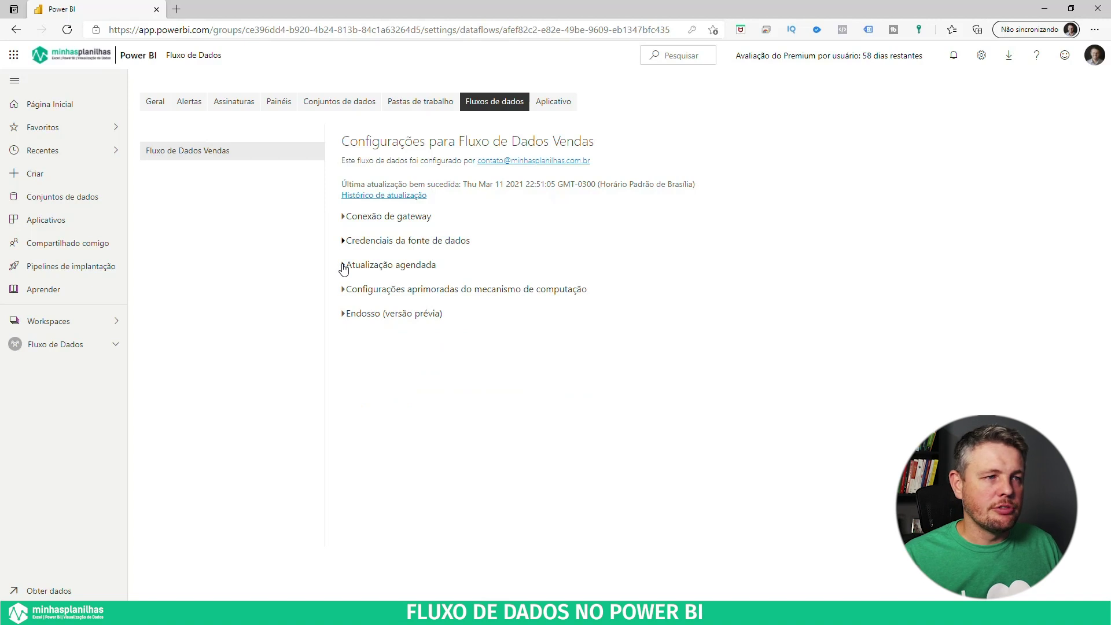
Enable scheduled refresh for Fluxo de Dados Vendas and add a daily refresh time of 6:00 AM.
left_click(344, 267)
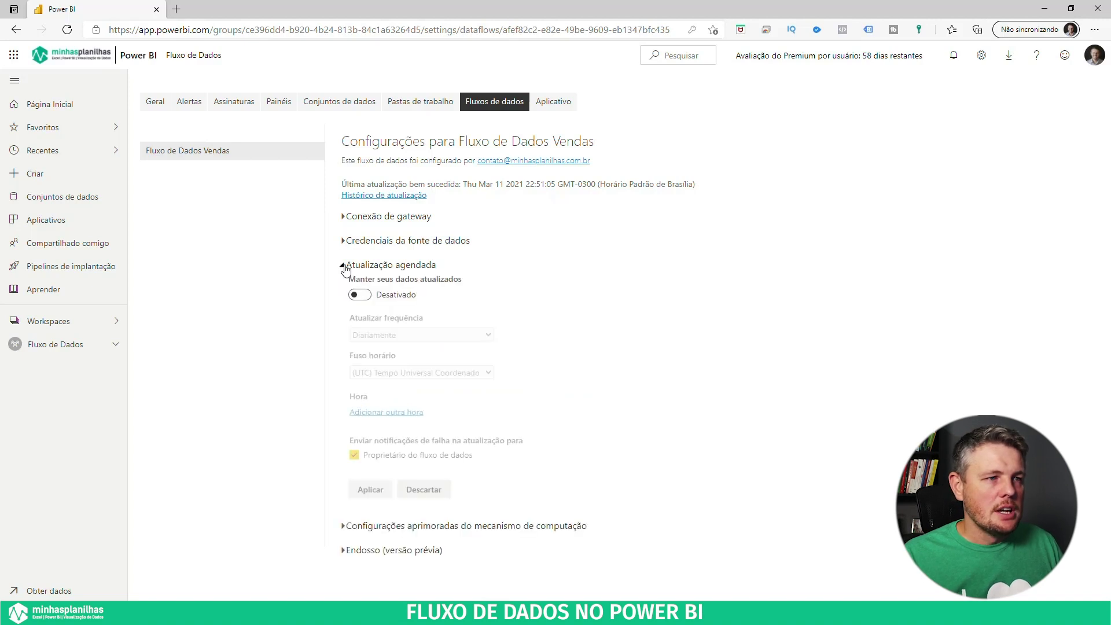
left_click(359, 295)
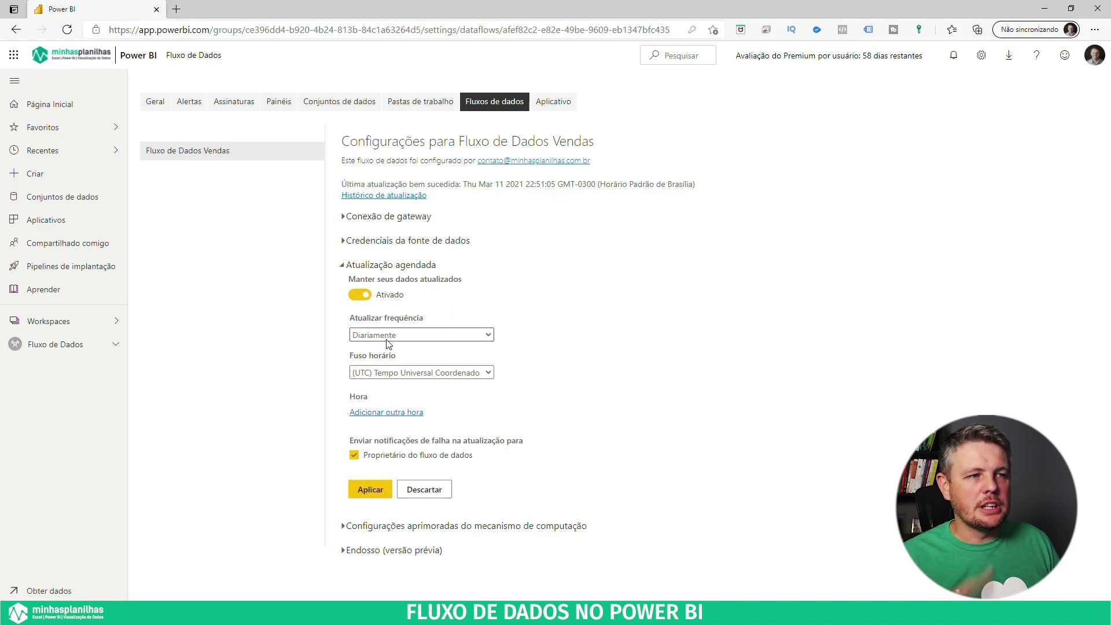
left_click(384, 412)
left_click(369, 414)
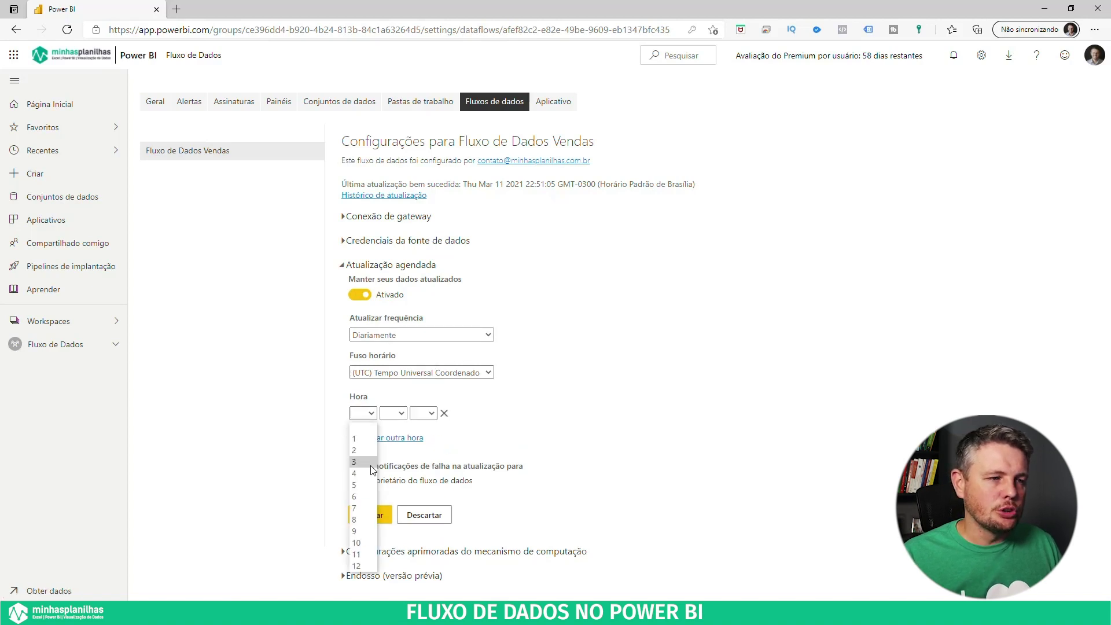
left_click(363, 496)
left_click(389, 415)
left_click(394, 439)
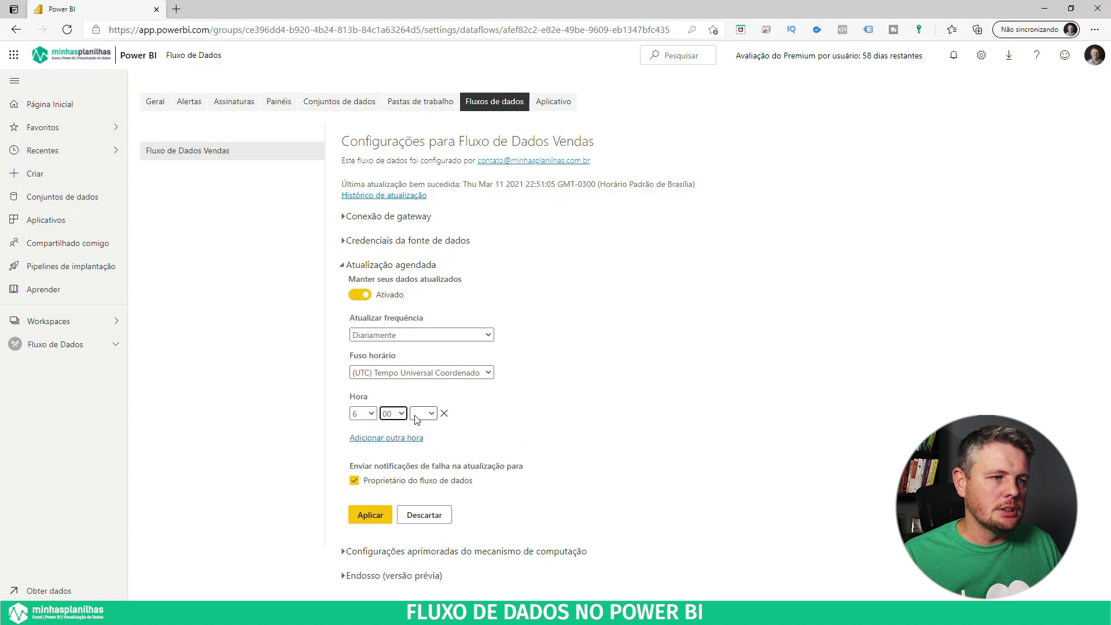
left_click(421, 438)
Add a second refresh time of 10:00 AM to the daily schedule.
left_click(385, 438)
left_click(363, 439)
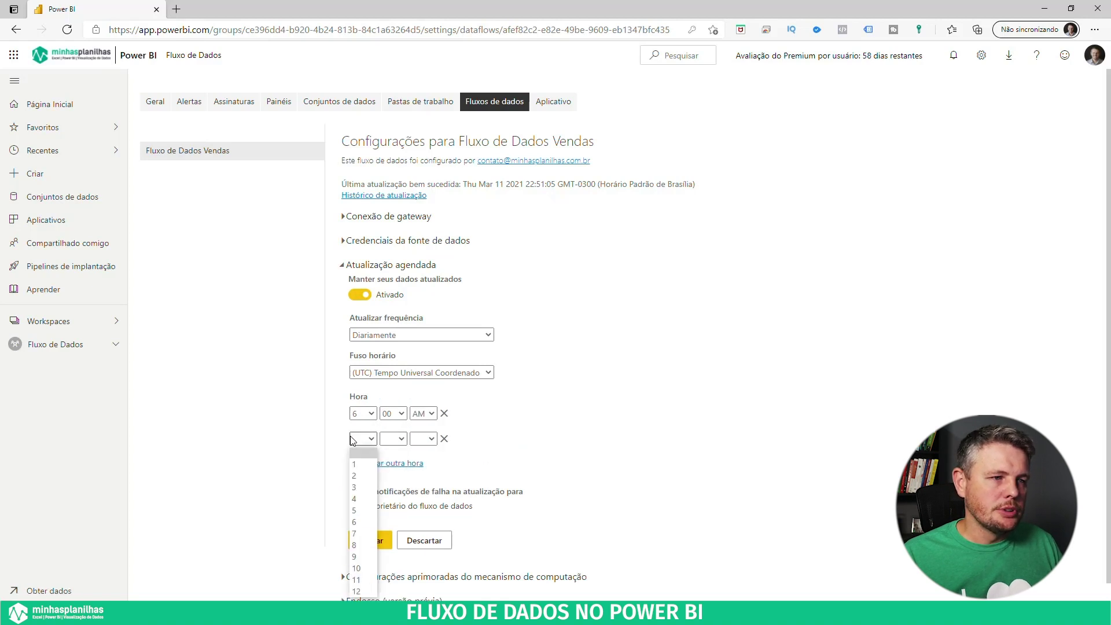
left_click(358, 569)
left_click(397, 443)
left_click(386, 463)
left_click(385, 463)
left_click(423, 439)
left_click(418, 463)
Set the third refresh time of the daily schedule to 2:00 PM.
left_click(363, 464)
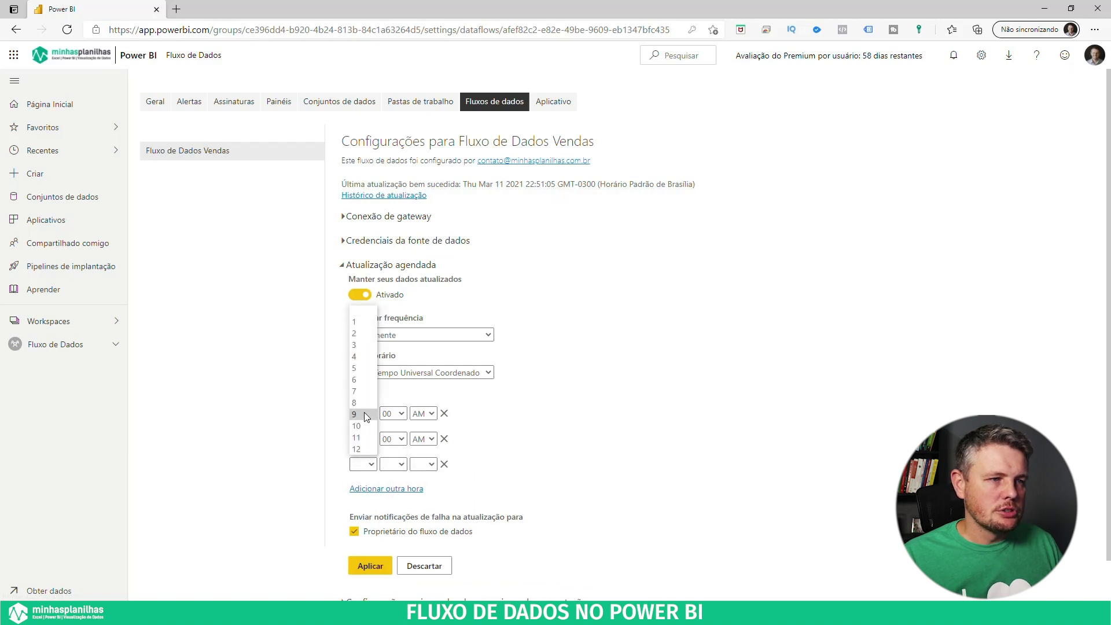
left_click(363, 333)
left_click(393, 464)
left_click(401, 490)
left_click(422, 464)
left_click(417, 501)
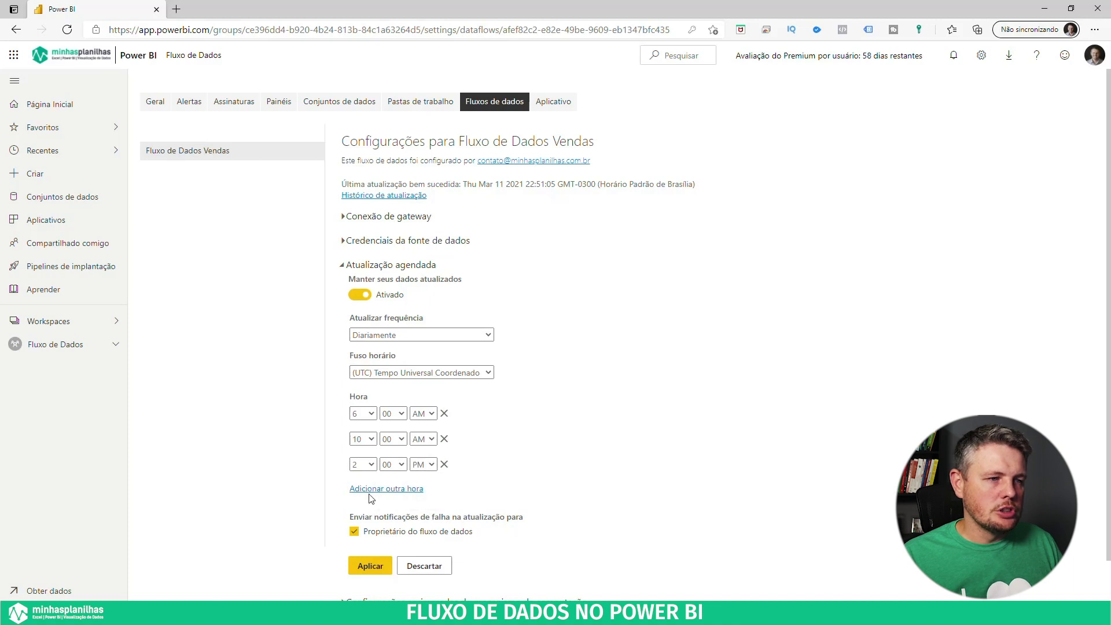
Add a fourth refresh time of 6:00 PM and apply the refresh schedule.
left_click(370, 489)
left_click(370, 491)
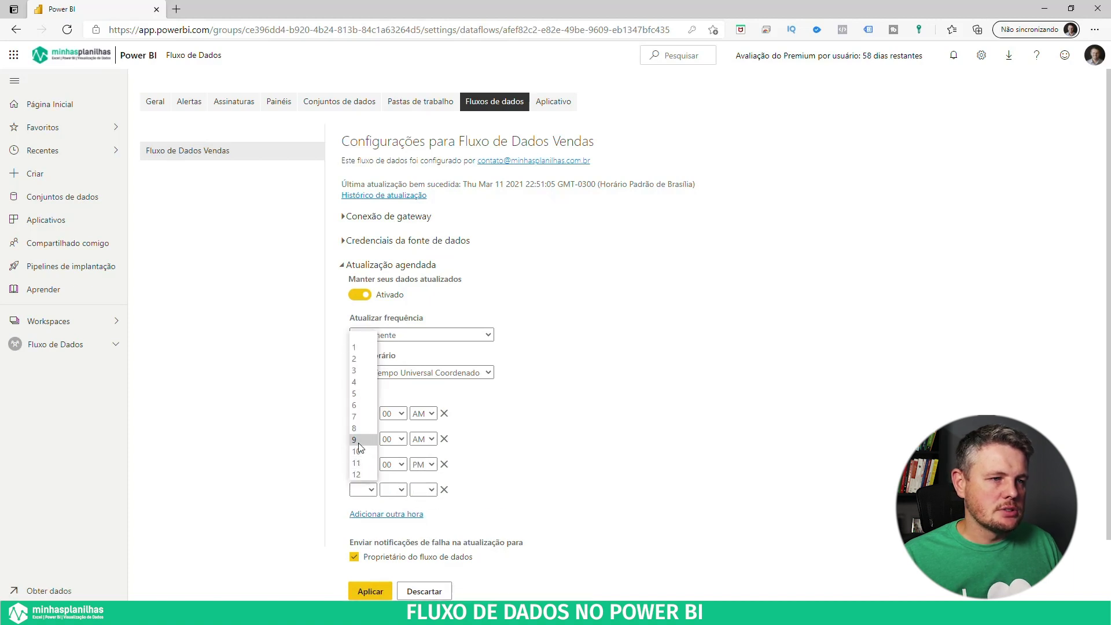
left_click(363, 405)
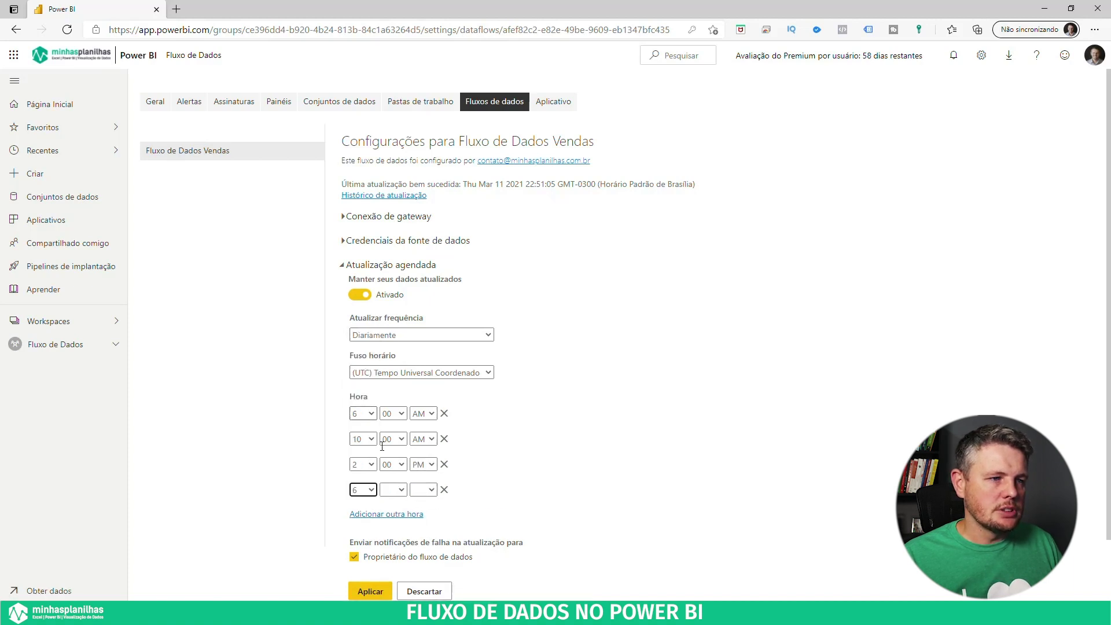
left_click(395, 494)
left_click(390, 517)
left_click(423, 489)
left_click(421, 528)
left_click(595, 464)
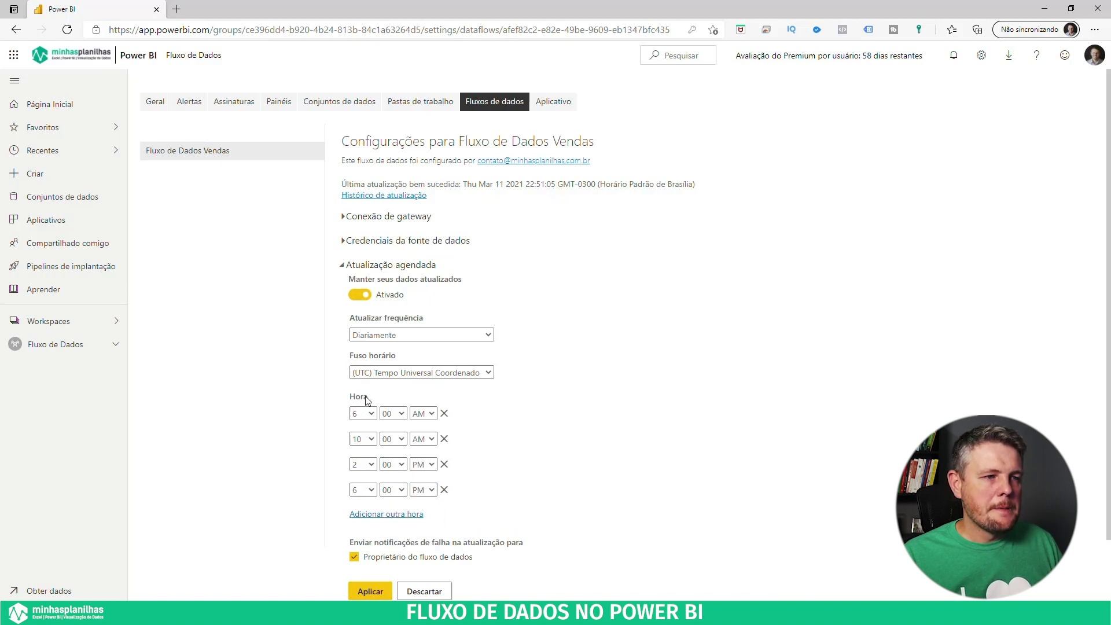
scroll(673, 405, "down", 1)
left_click(371, 521)
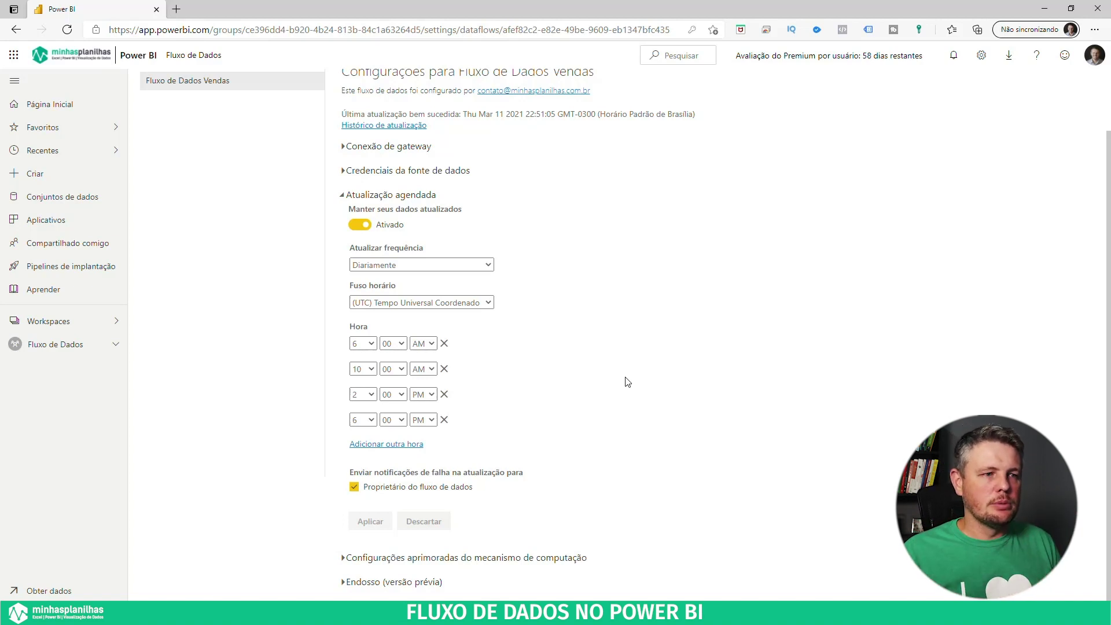
Review the enhanced compute engine settings, set the dataflow's endorsement to Promovido and apply it.
left_click(344, 558)
scroll(489, 520, "down", 3)
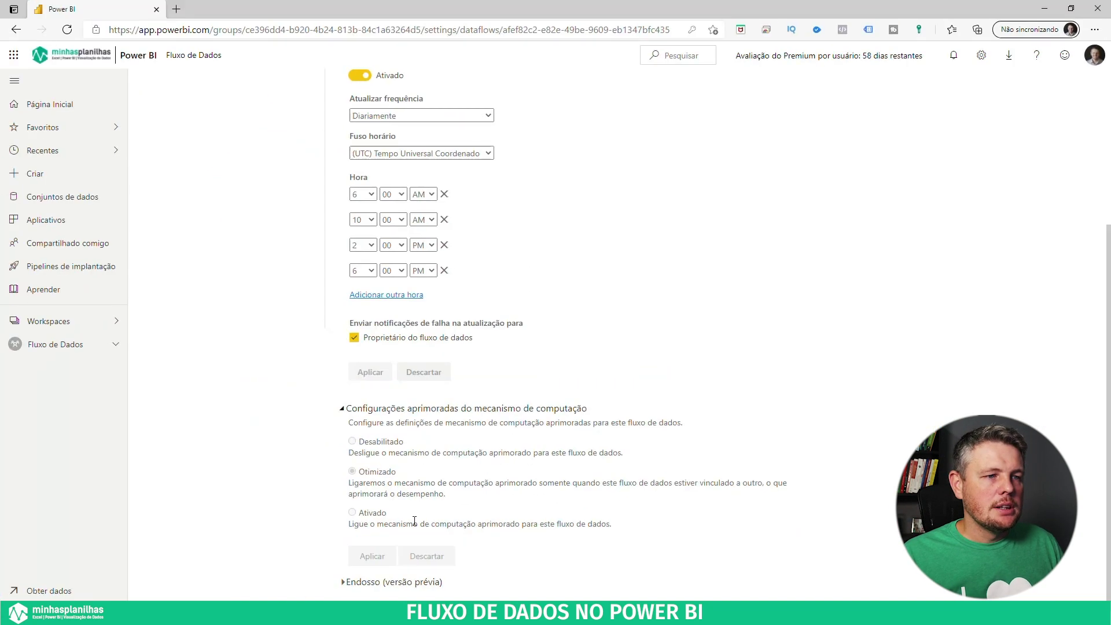
left_click(344, 583)
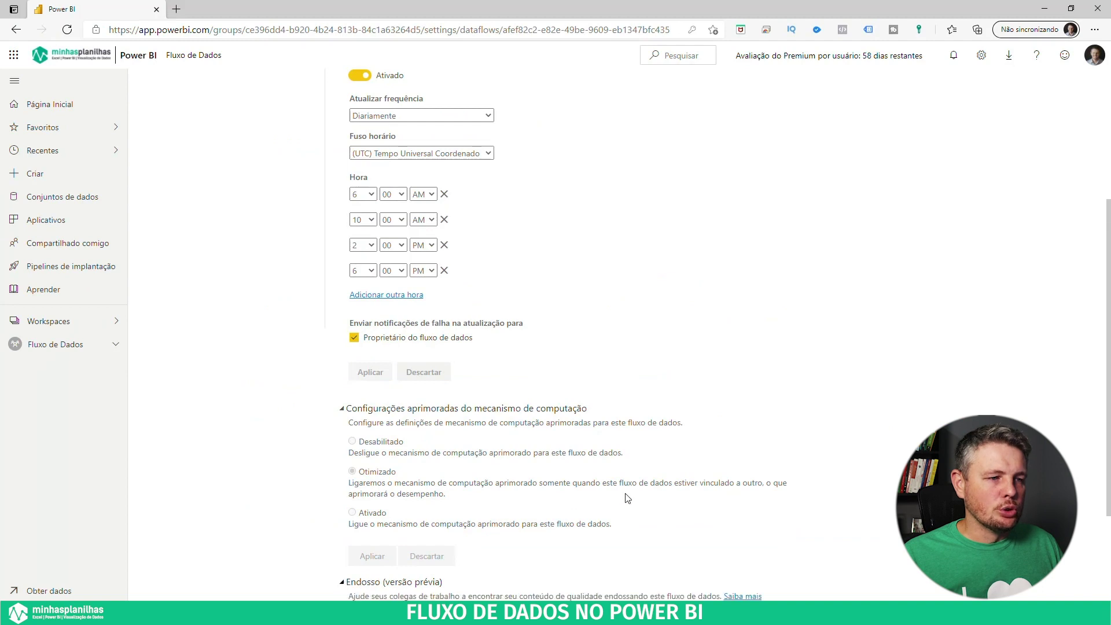
scroll(637, 497, "down", 3)
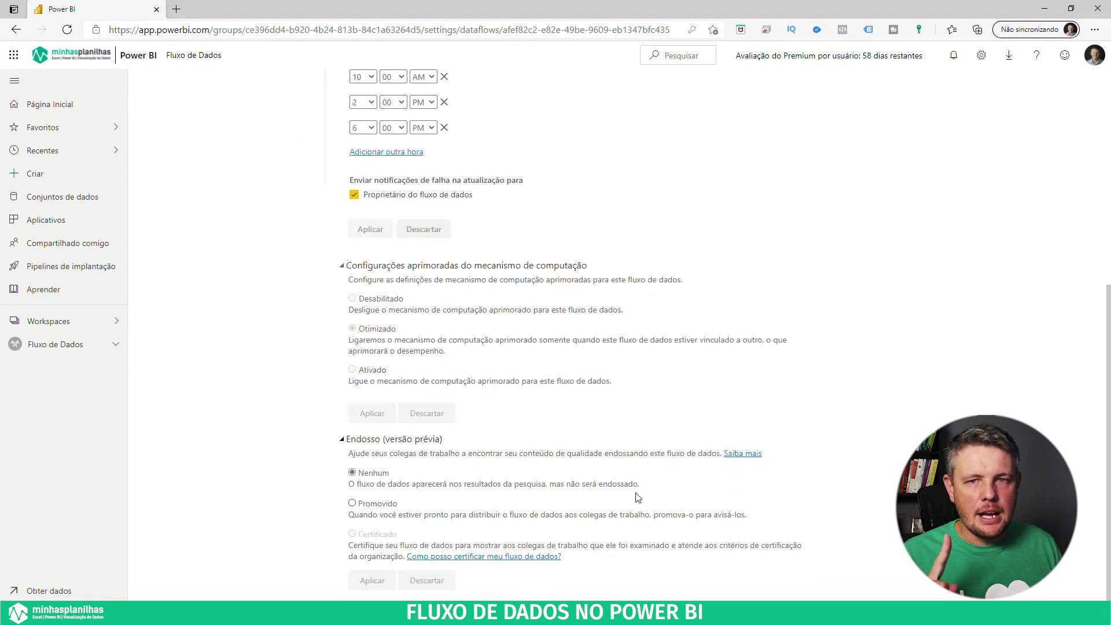
left_click(352, 503)
left_click(376, 581)
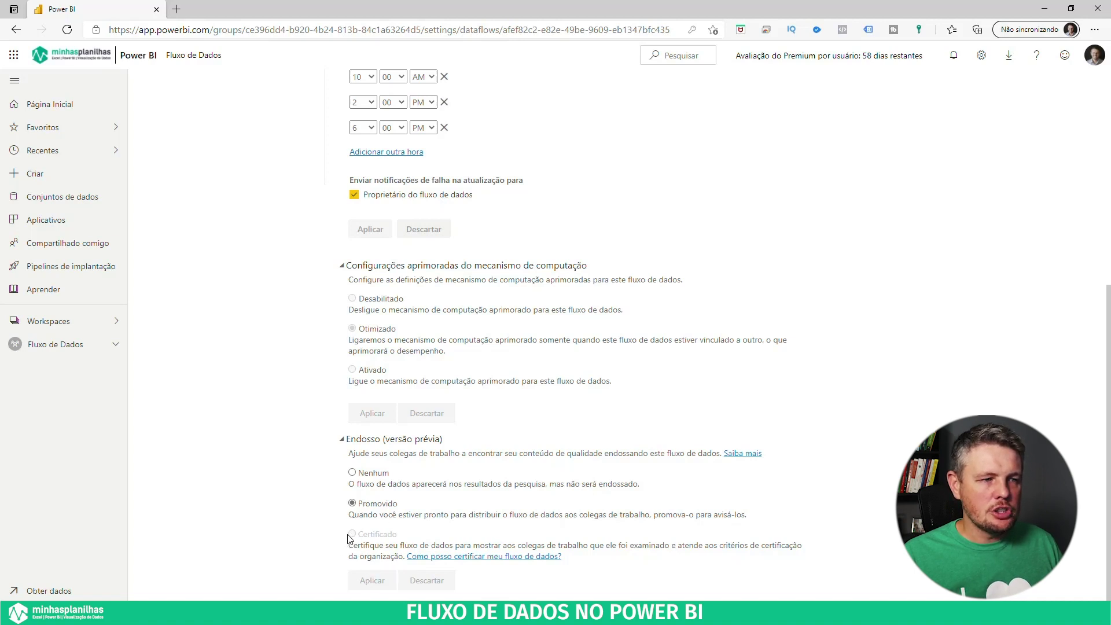
Return from the dataflow settings to the Fluxo de Dados workspace.
scroll(368, 540, "up", 6)
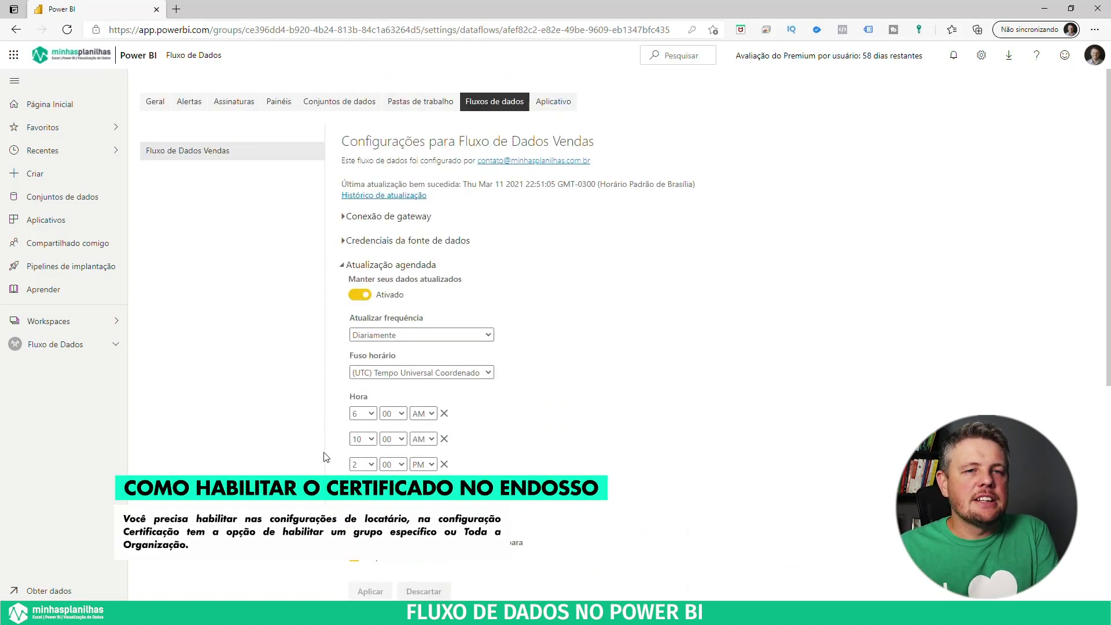
left_click(62, 322)
left_click(50, 345)
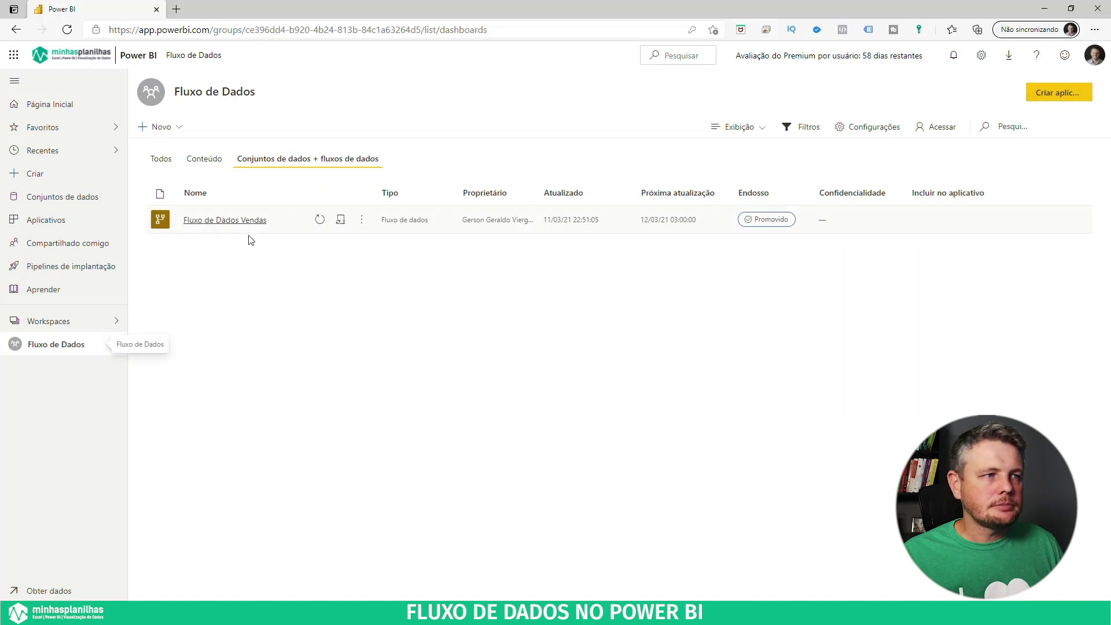
Switch to the Power Query Editor of the Fluxo de Dados report, then close it and apply its queries.
left_click(524, 613)
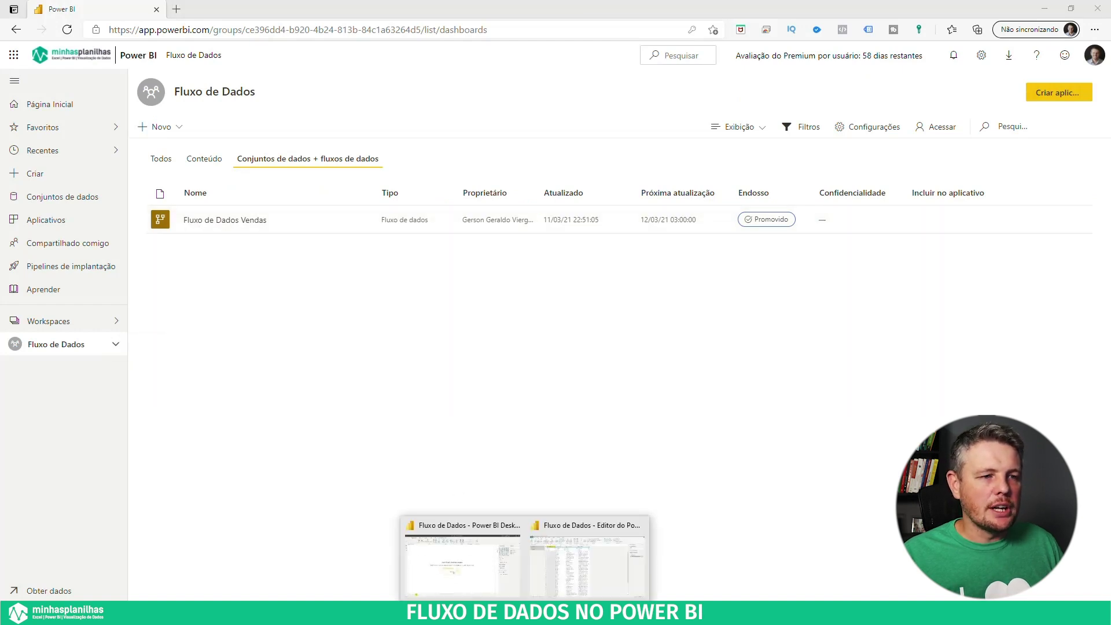
left_click(547, 581)
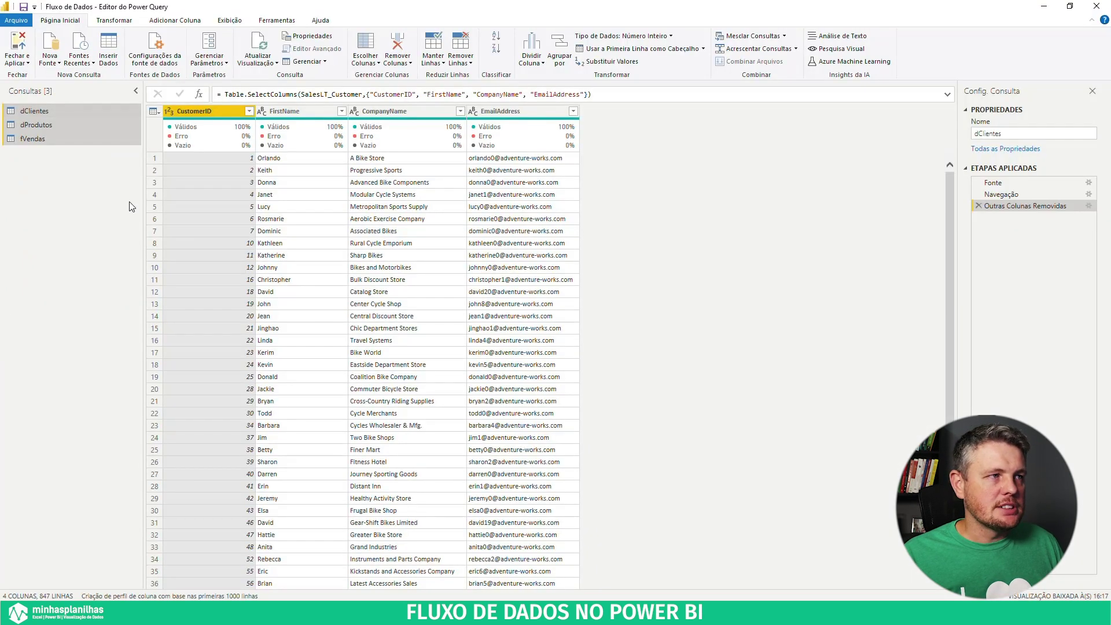
left_click(22, 46)
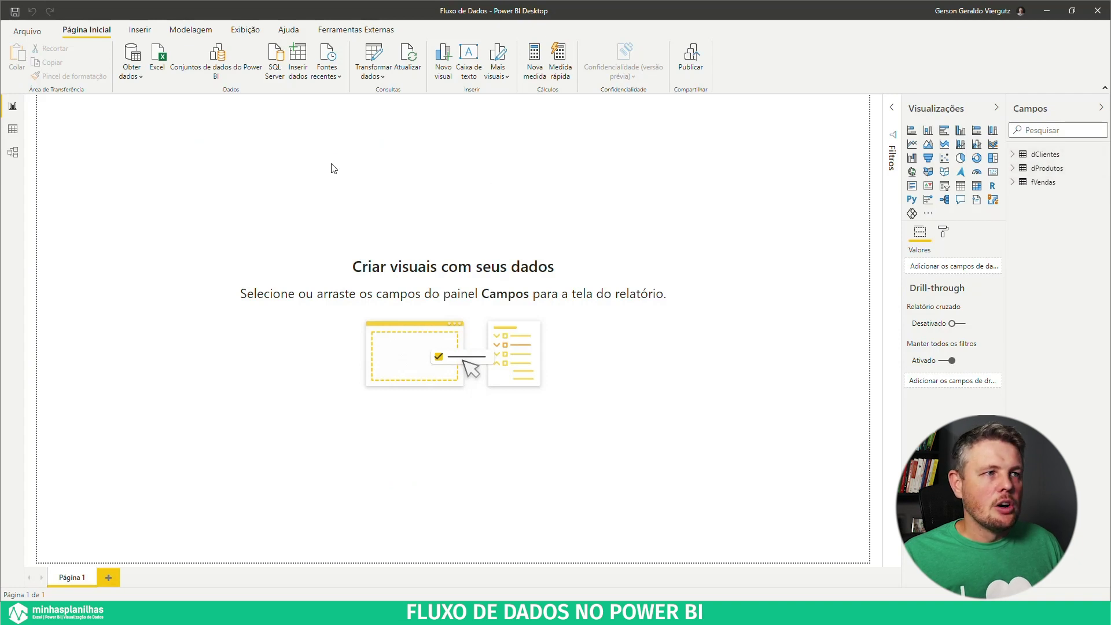
Check the current file's AdventureWorks source in the data source settings and close them.
left_click(383, 77)
left_click(382, 115)
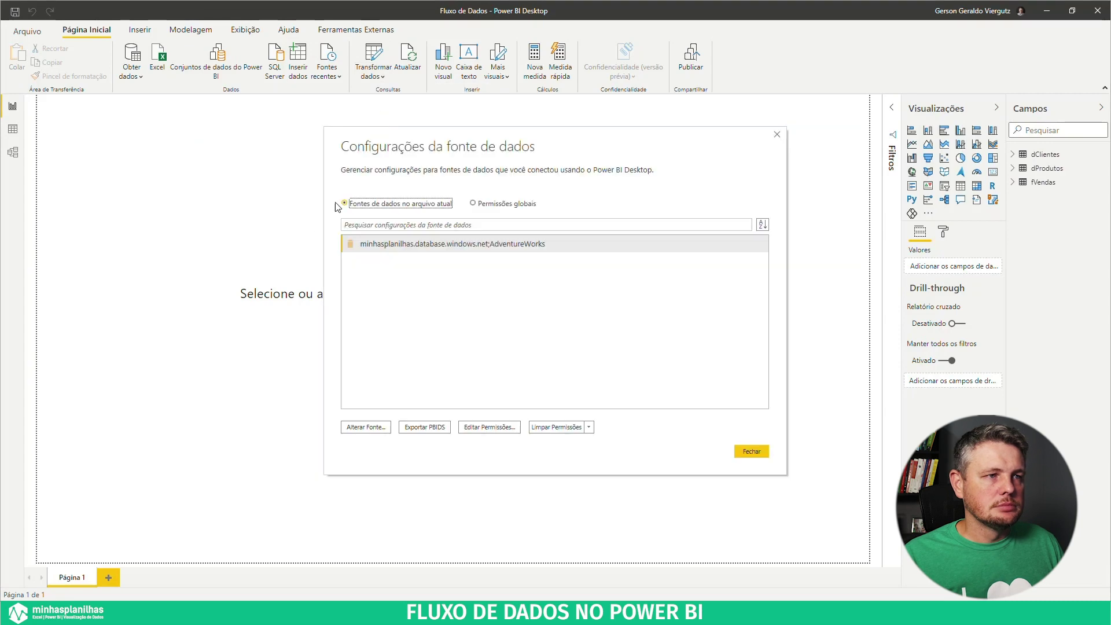
left_click(454, 248)
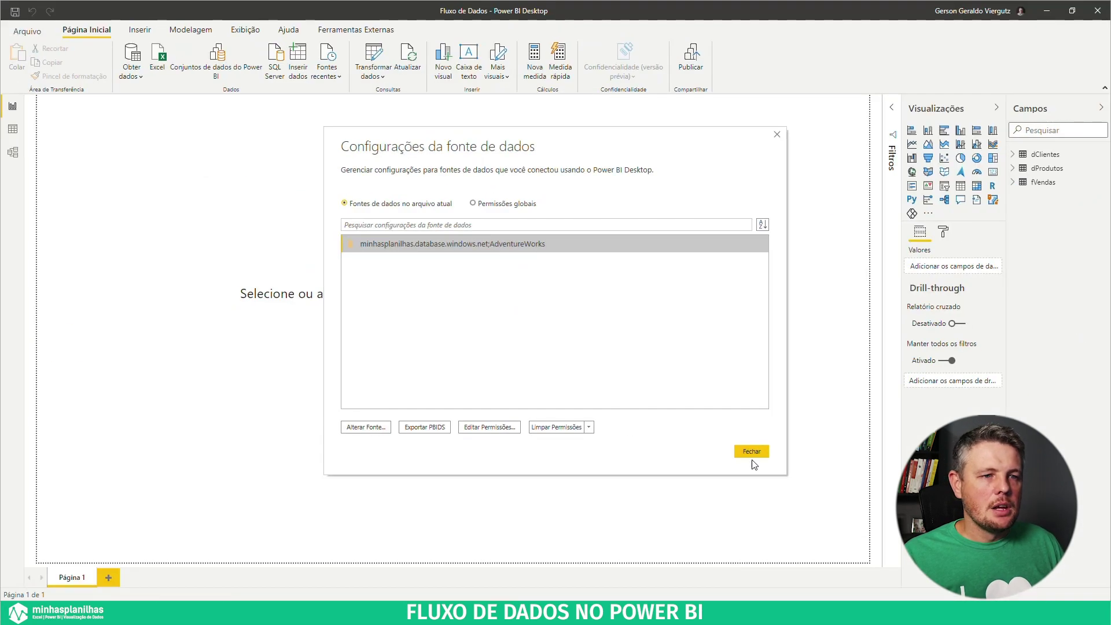
left_click(752, 455)
Create a new blank report and connect it to Power BI dataflows as the data source.
left_click(27, 31)
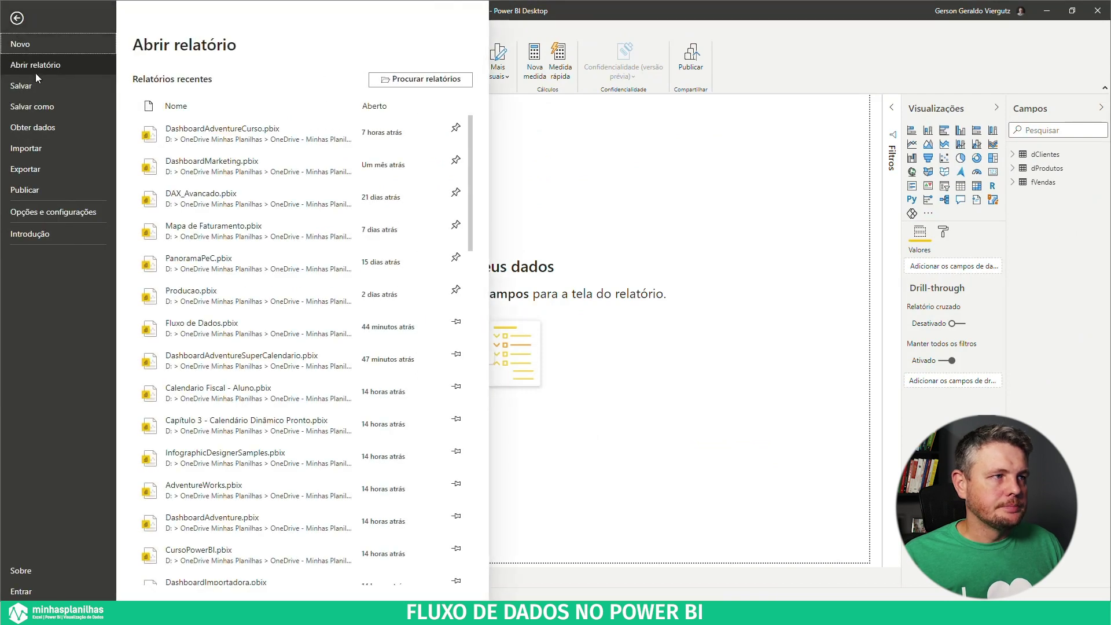
left_click(23, 44)
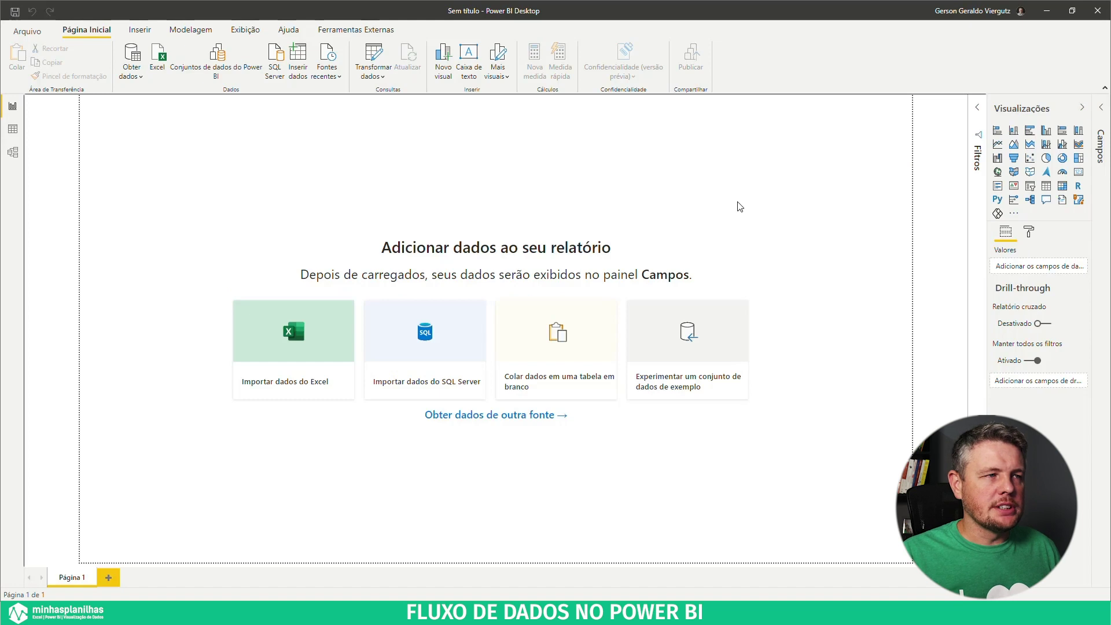
left_click(132, 76)
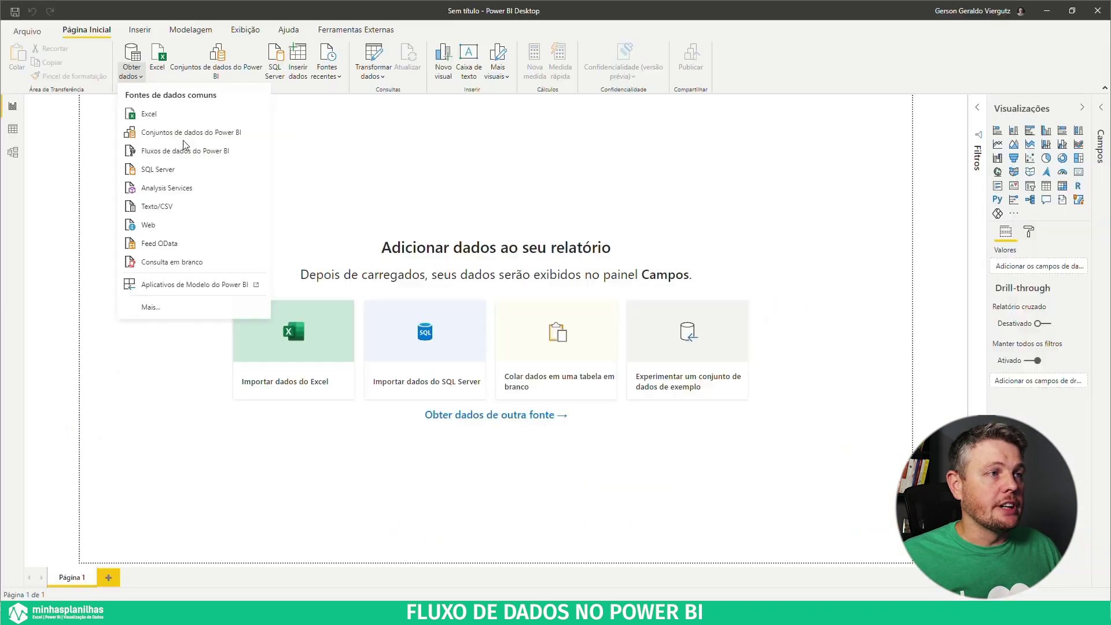
left_click(145, 153)
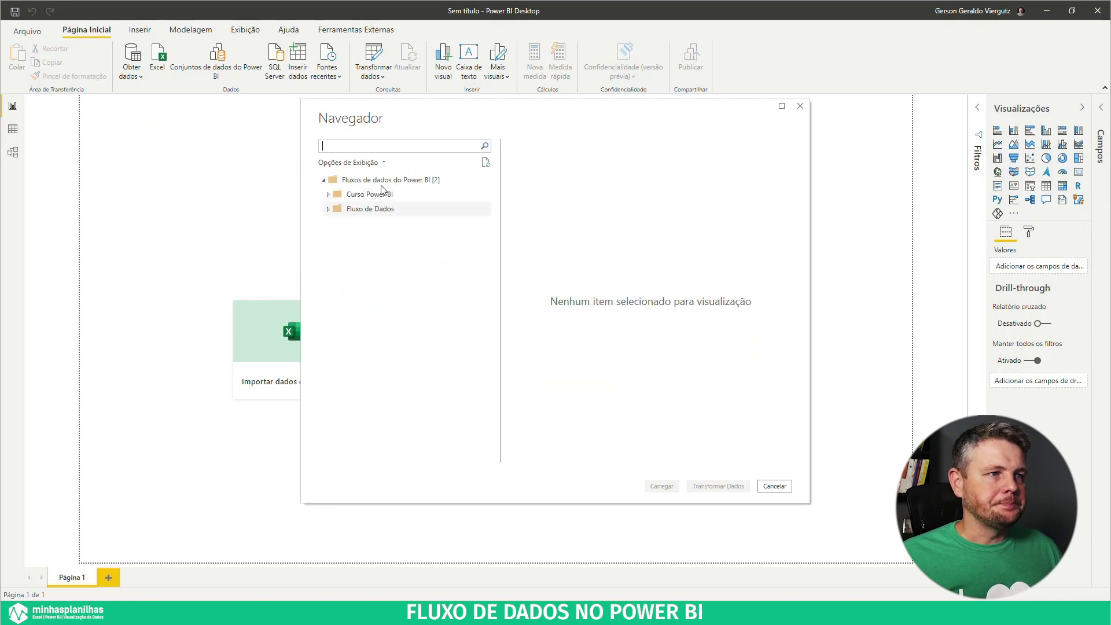
Select dClientes, dProdutos and fVendas from Fluxo de Dados Vendas in the Fluxo de Dados workspace and load them for transformation.
left_click(328, 209)
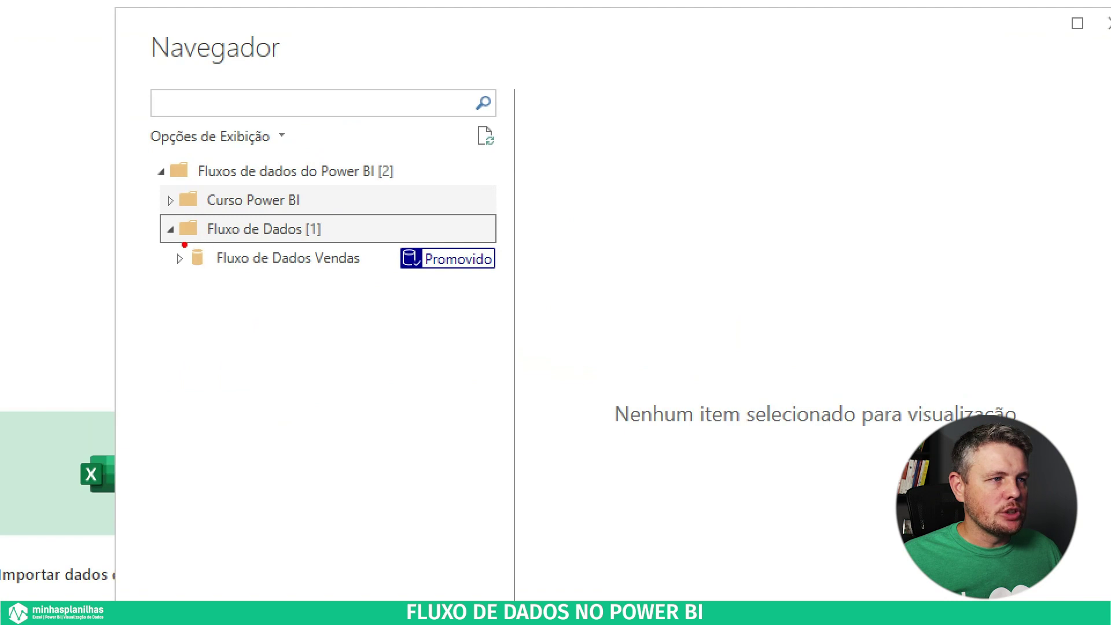
mouse_move(164, 241)
left_mouse_down()
mouse_move(508, 277)
mouse_move(512, 330)
left_mouse_up()
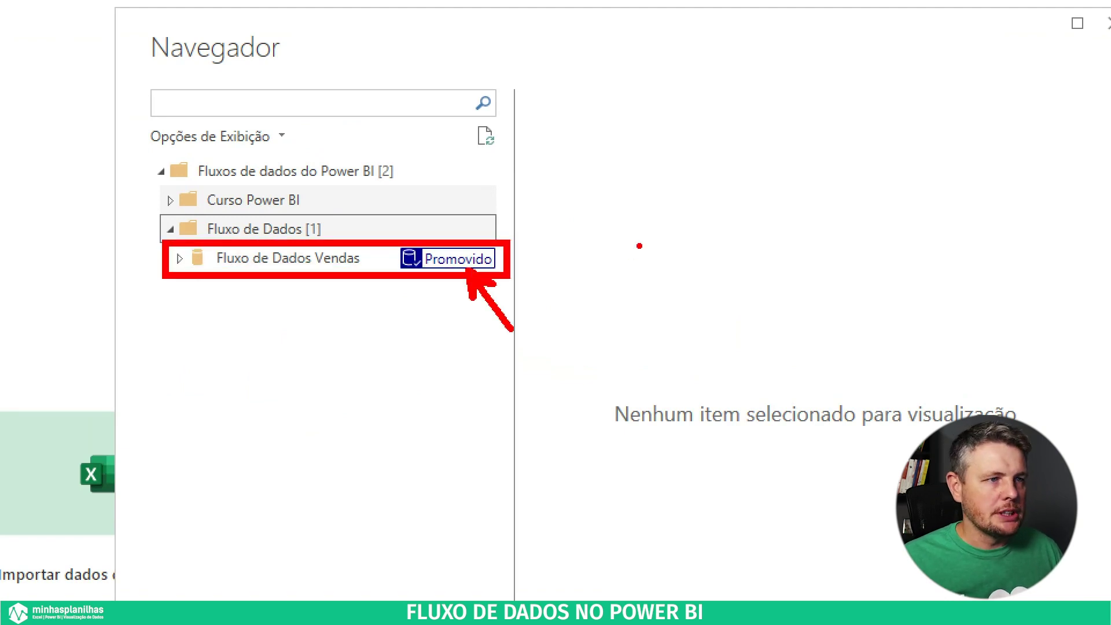
key("Escape")
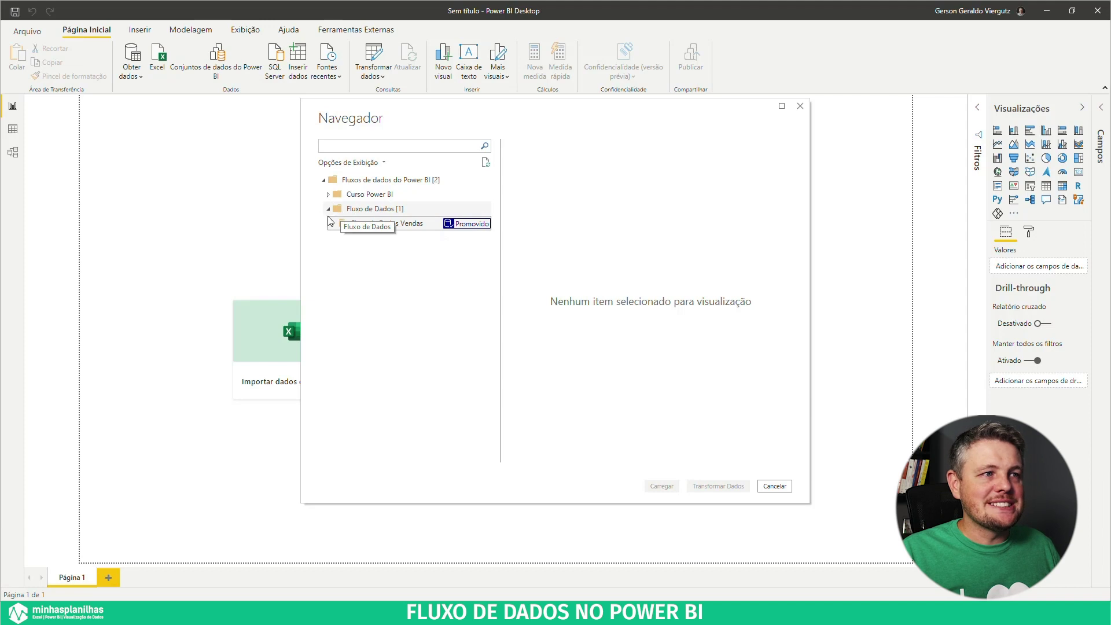
left_click(332, 224)
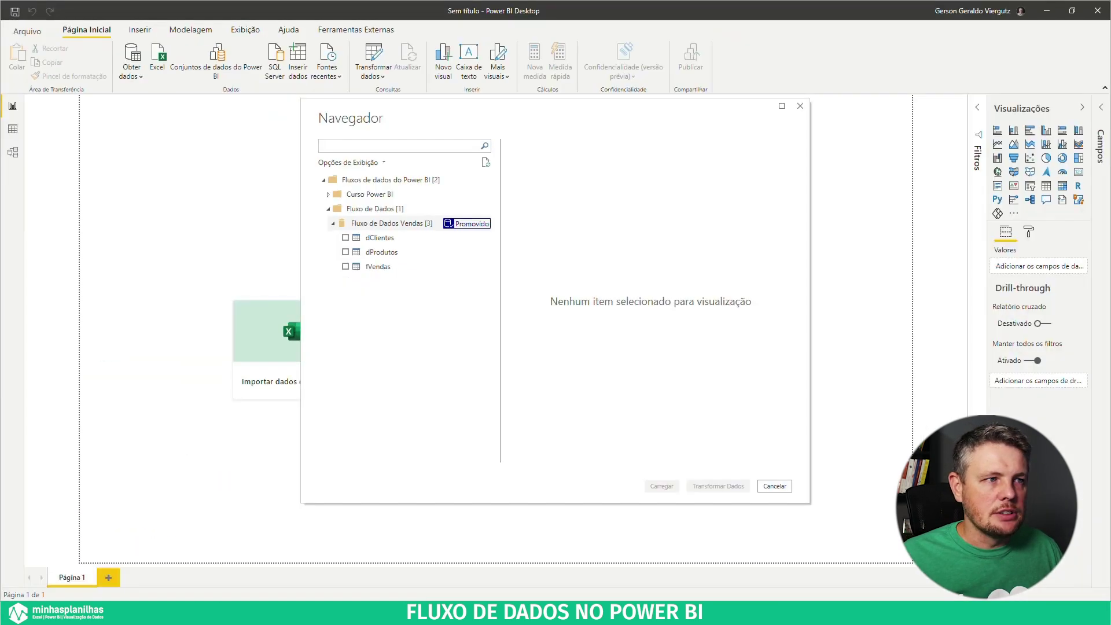
left_click(353, 255)
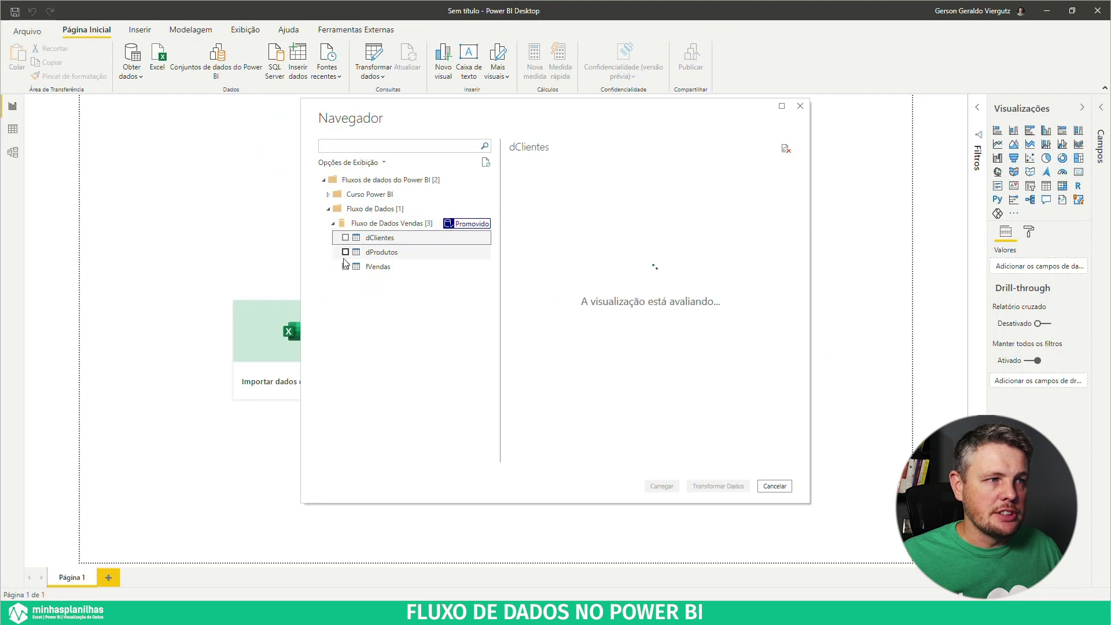
left_click(345, 252)
left_click(345, 238)
left_click(346, 267)
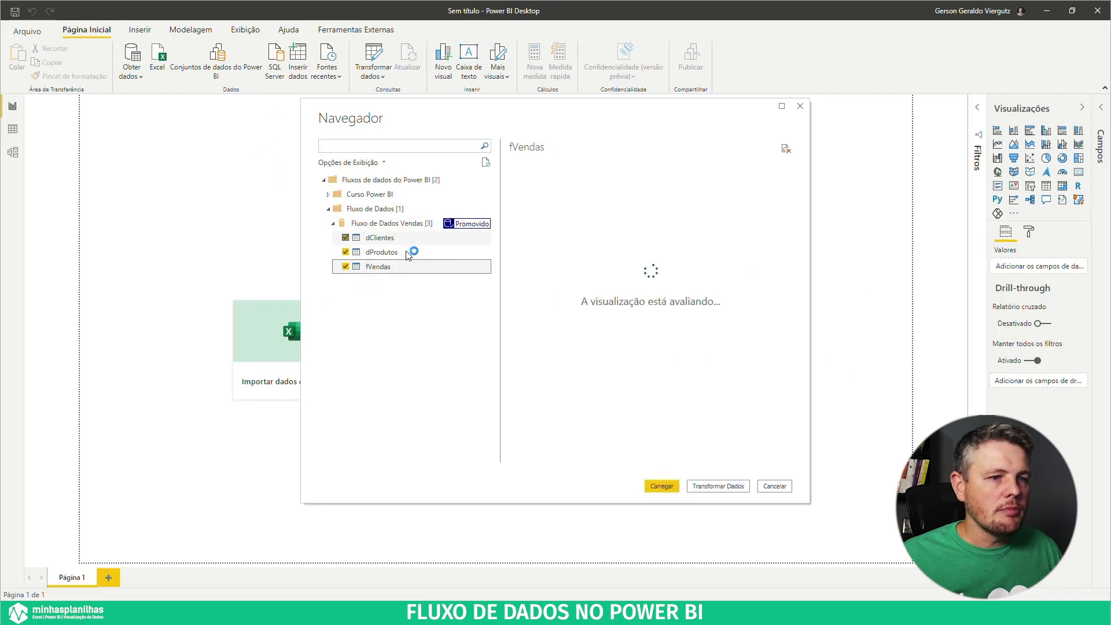
left_click(723, 487)
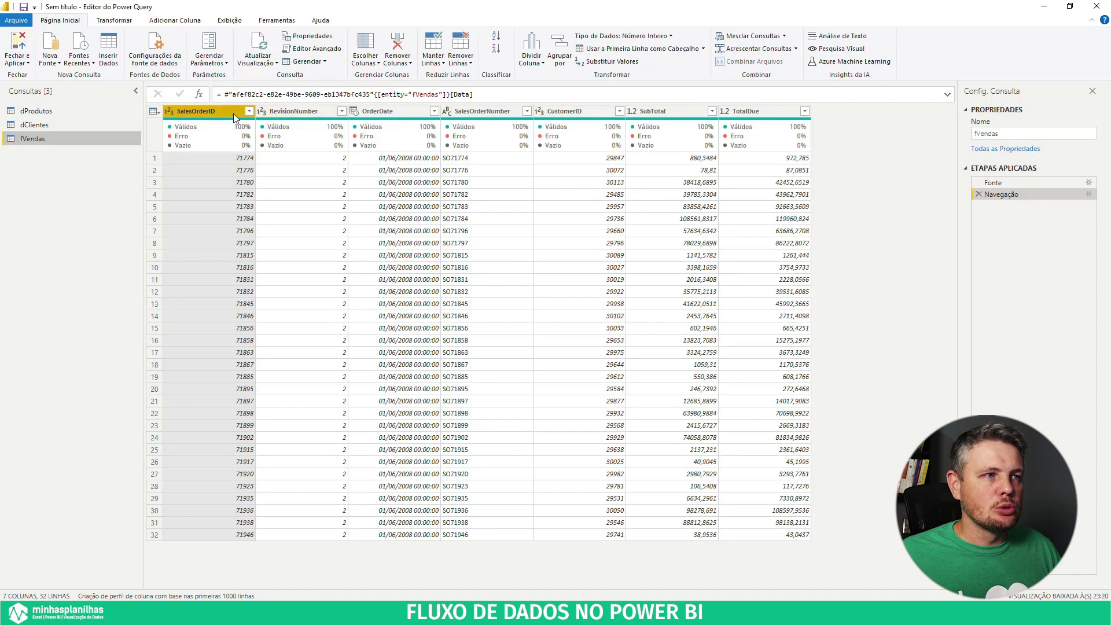
Keep only the ProductID and Name columns in the dProdutos query.
left_click(55, 110)
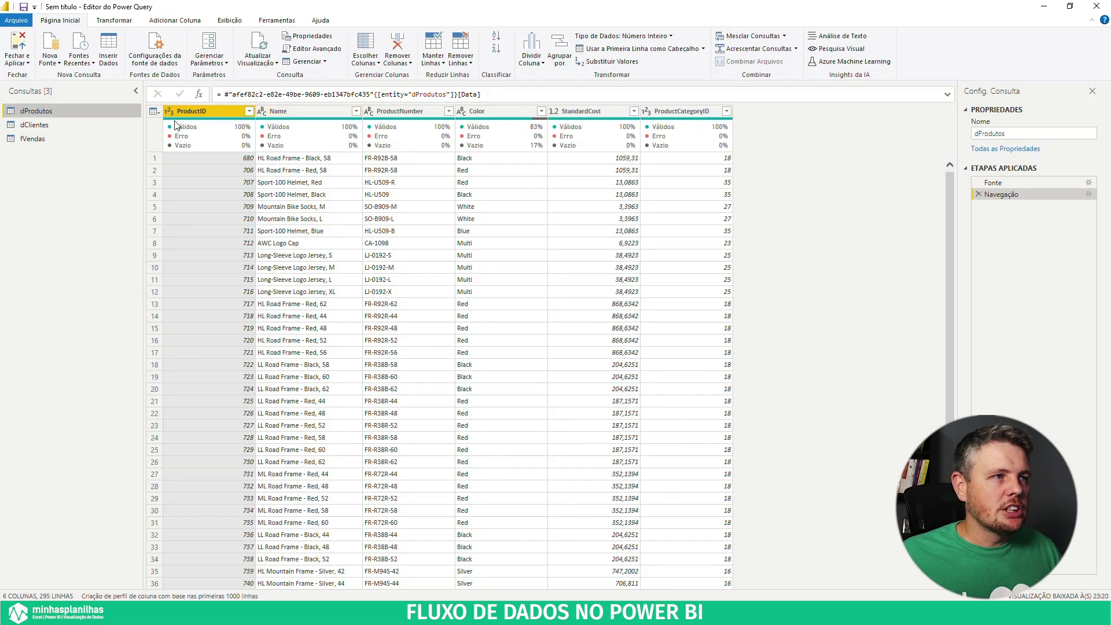
left_click(153, 111)
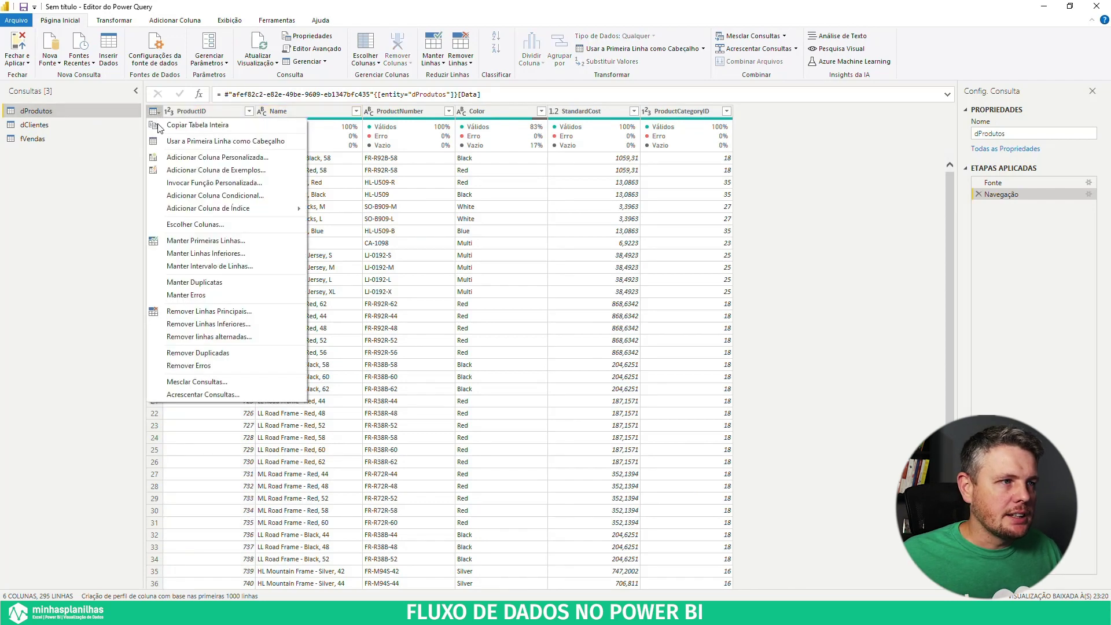
left_click(193, 225)
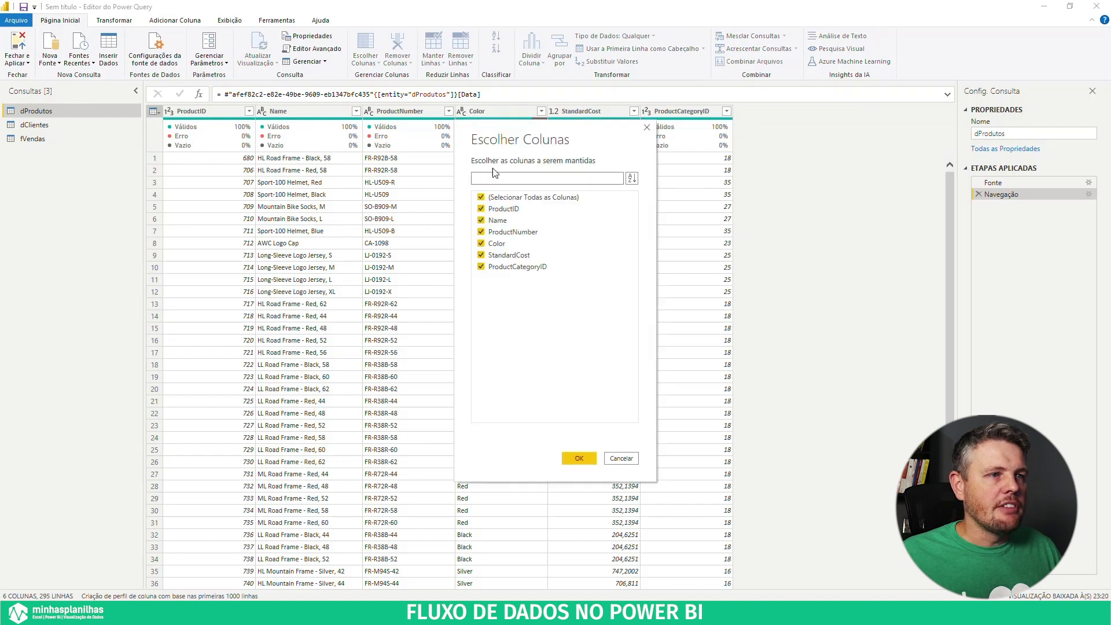
left_click(481, 198)
left_click(480, 208)
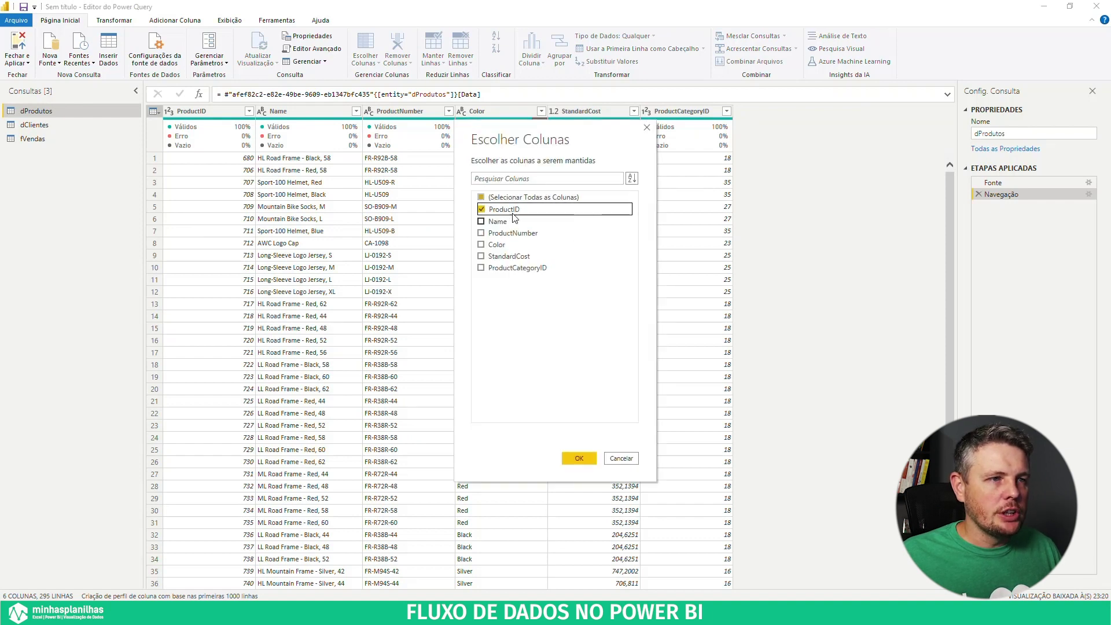
left_click(481, 220)
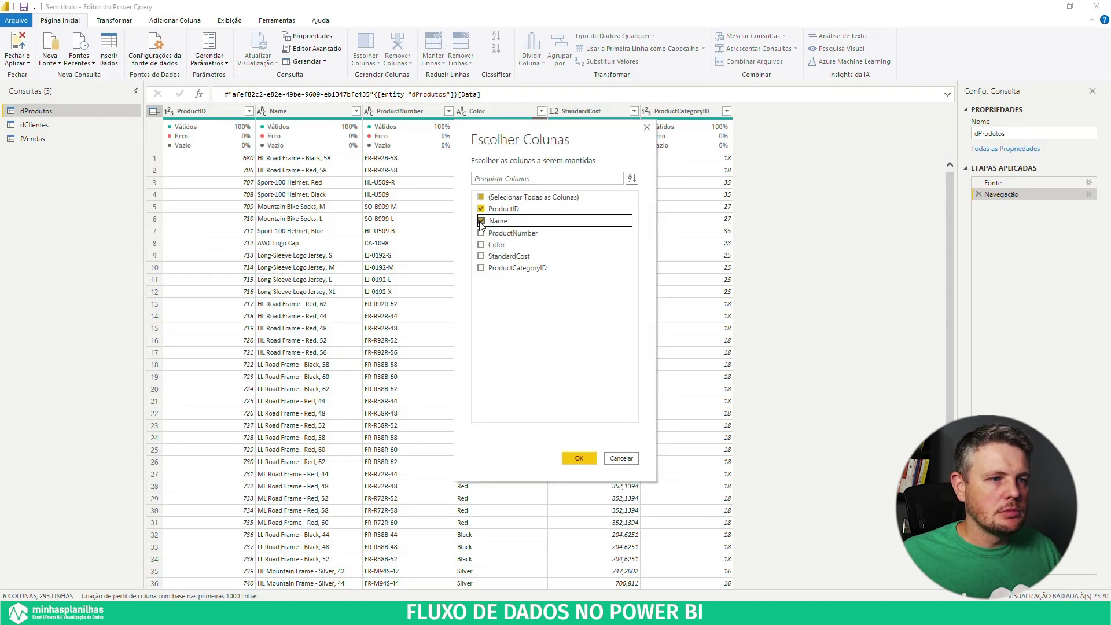
left_click(579, 458)
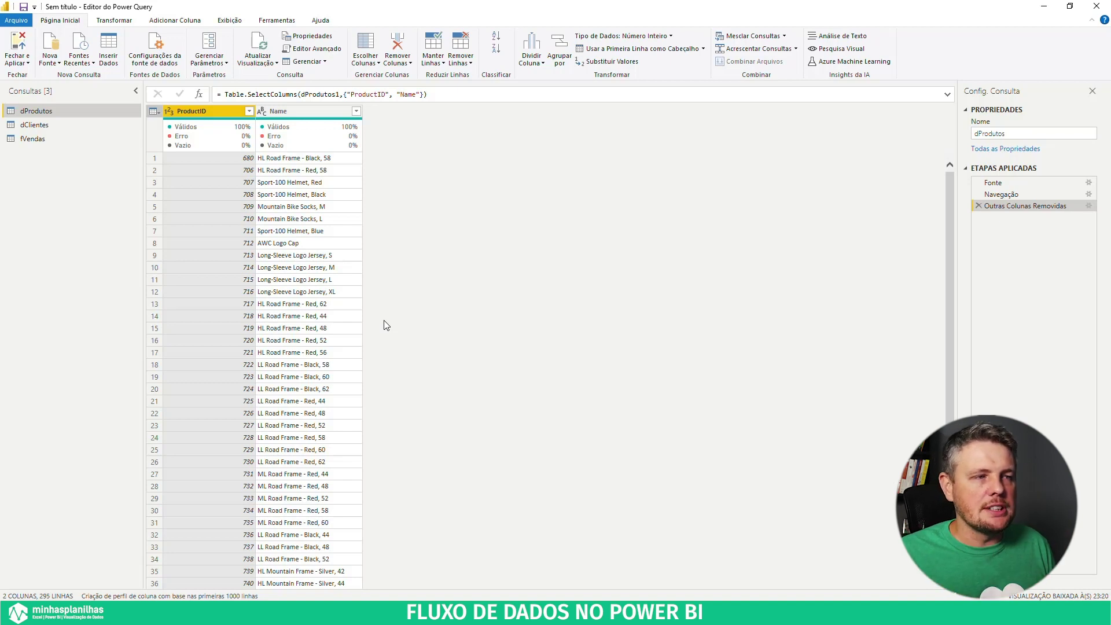
Review the dClientes and fVendas queries, inspect the full M code of fVendas in the Advanced Editor, and close it without changes.
left_click(54, 123)
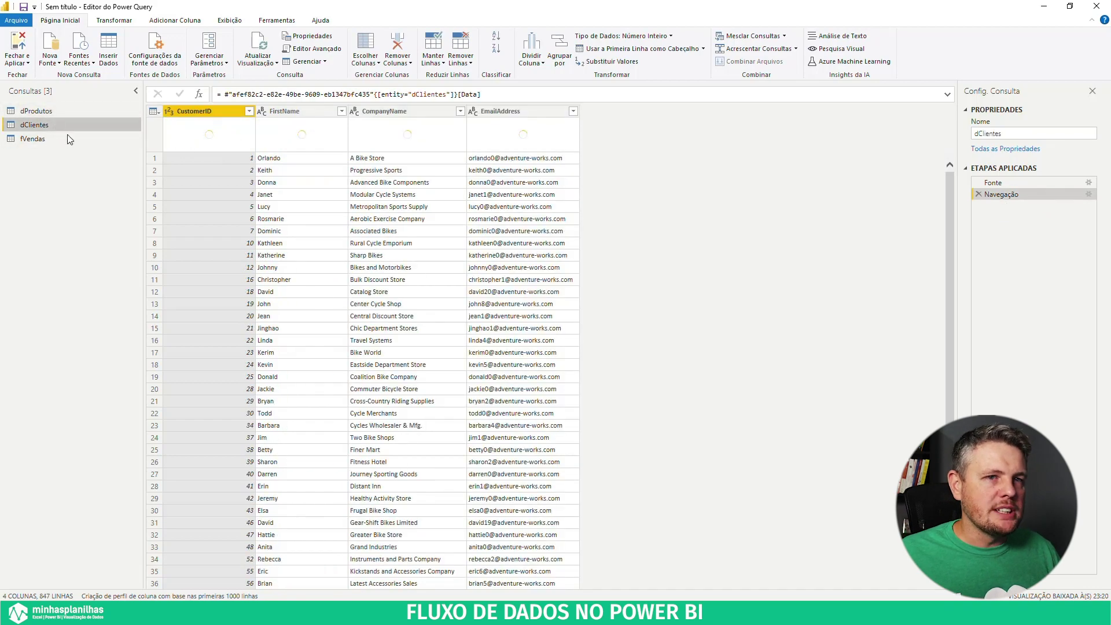
left_click(45, 138)
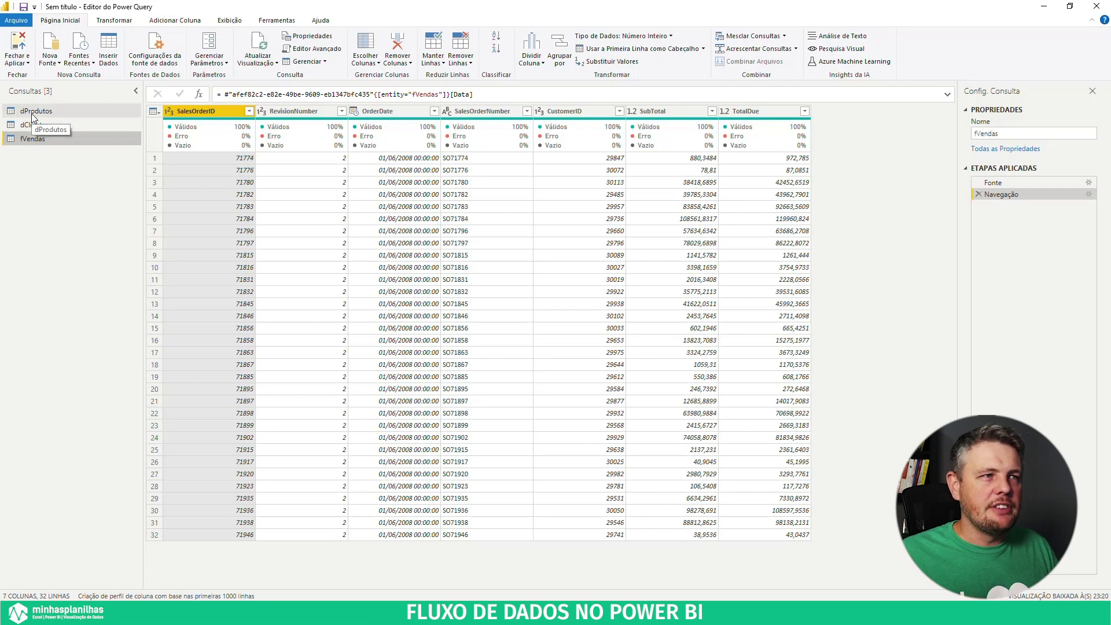
left_click(315, 49)
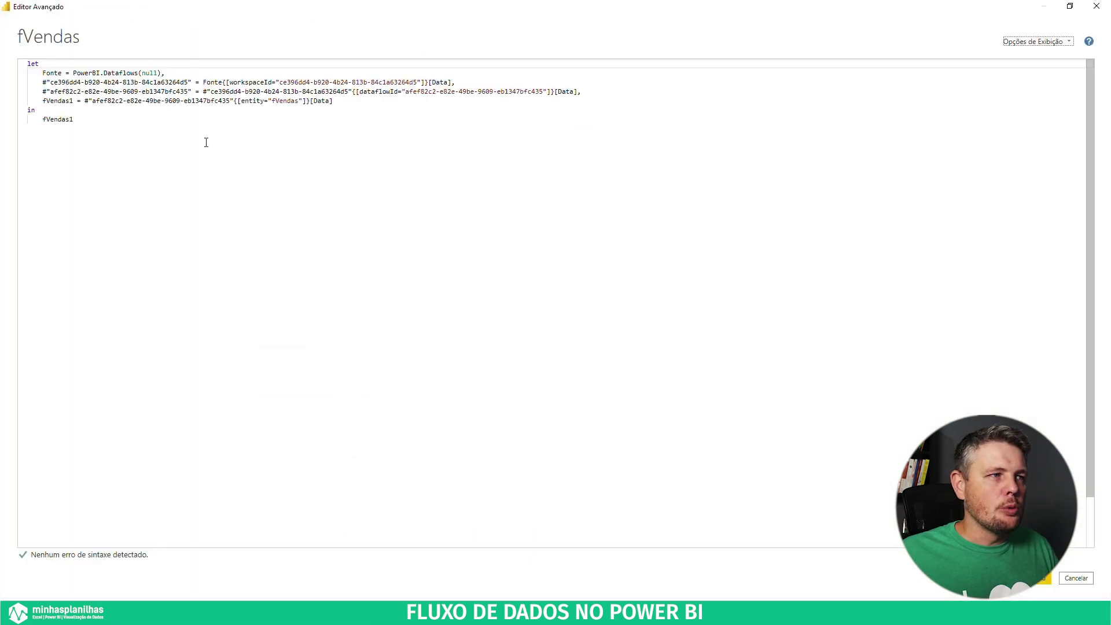
key("ctrl+a")
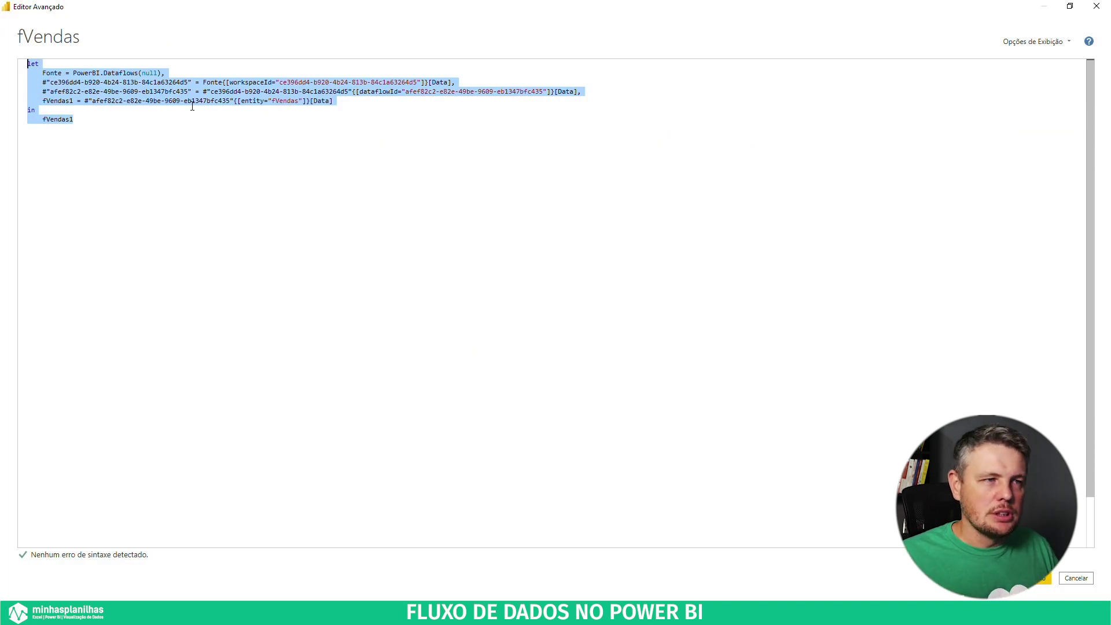
left_click(1082, 578)
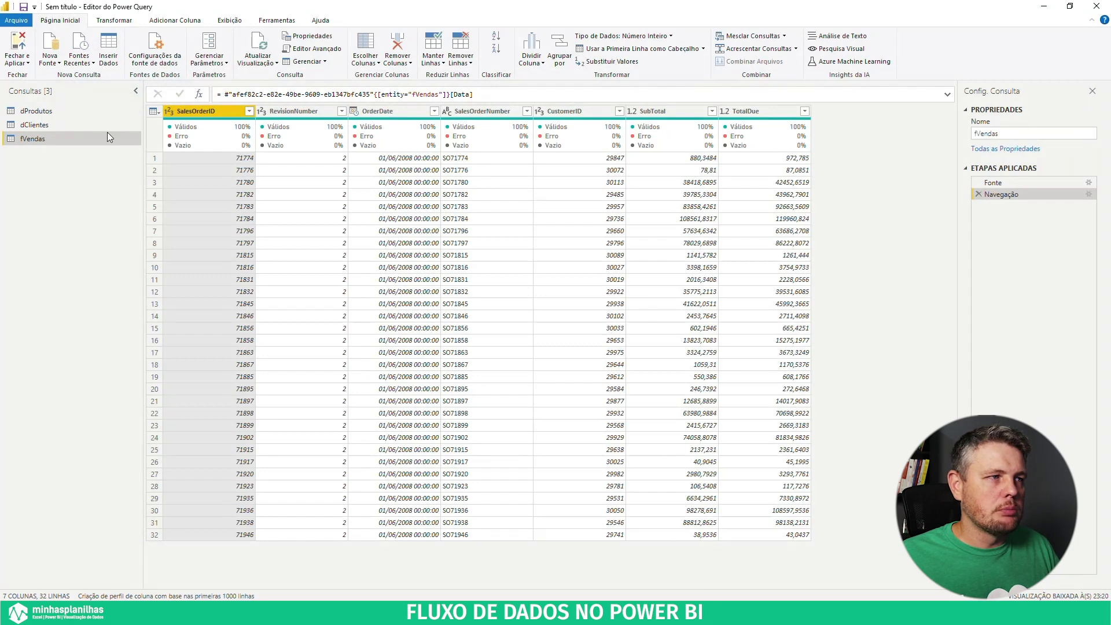
Select the dProdutos, dClientes and fVendas queries together and copy them.
left_click(42, 111, "shift")
right_click(48, 128)
left_click(70, 136)
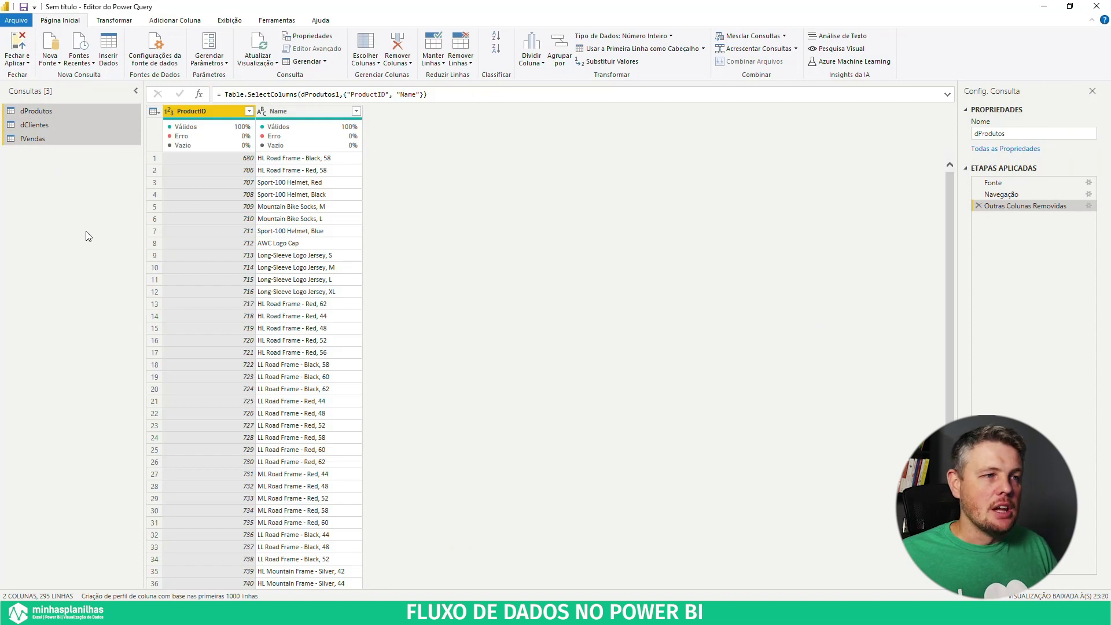
Review the dProdutos, dClientes and fVendas data, then switch to the Fluxo de Dados Power BI presentation in PowerPoint.
left_click(278, 207)
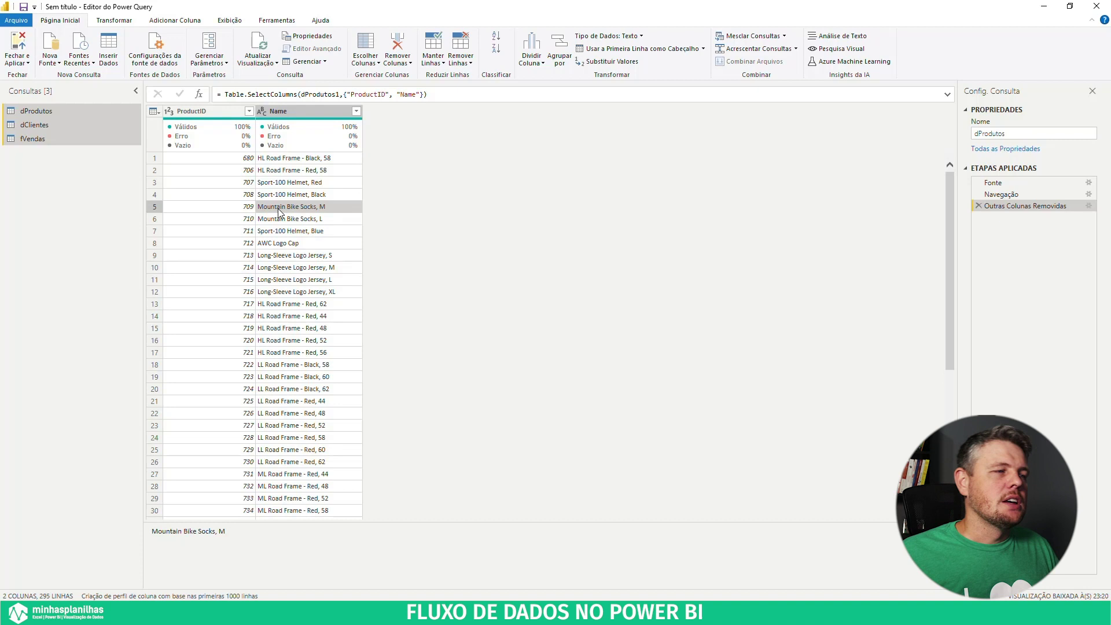
left_click(61, 125)
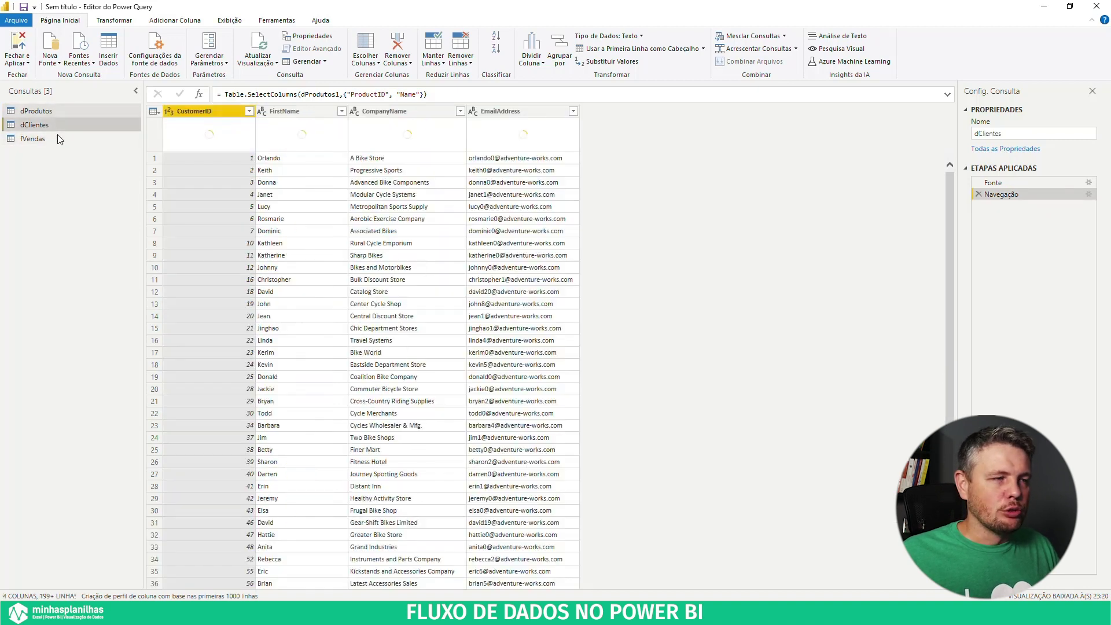
left_click(57, 139)
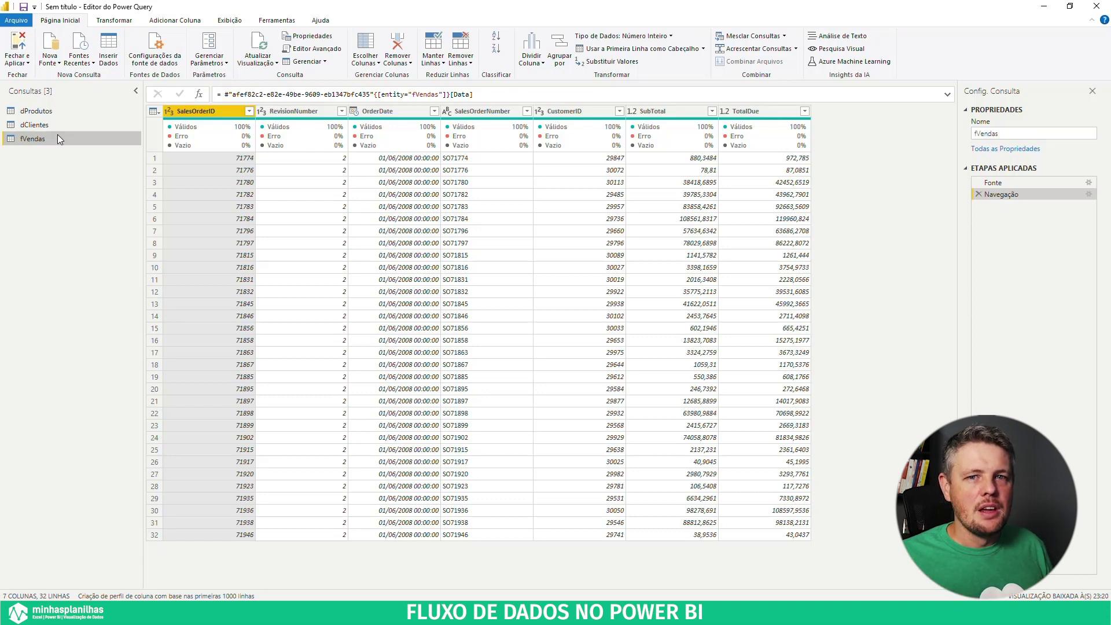
left_click(388, 612)
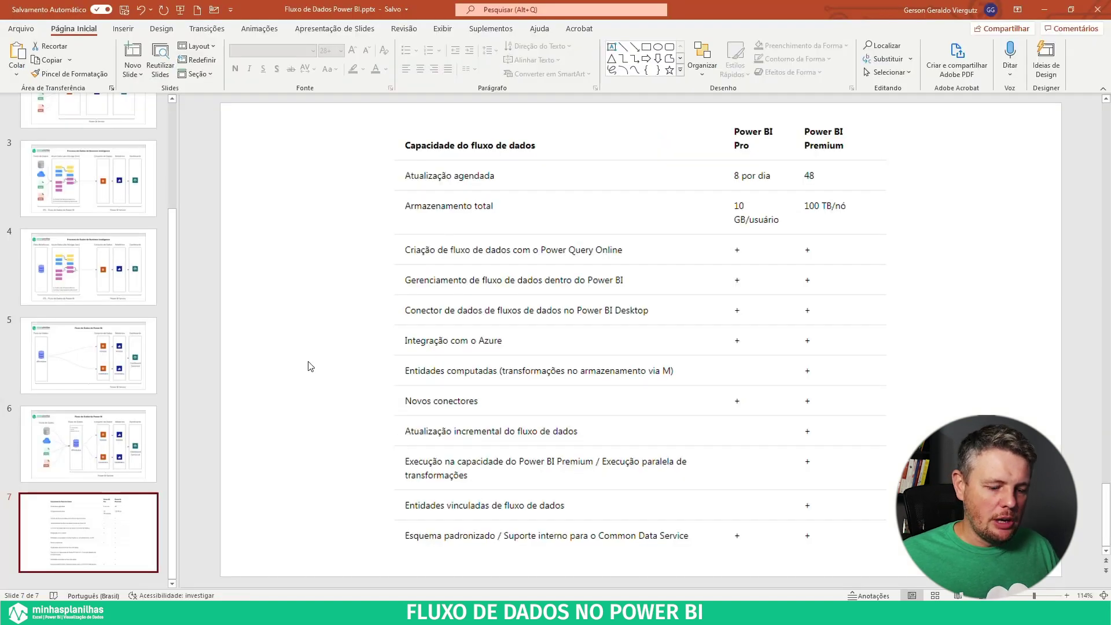